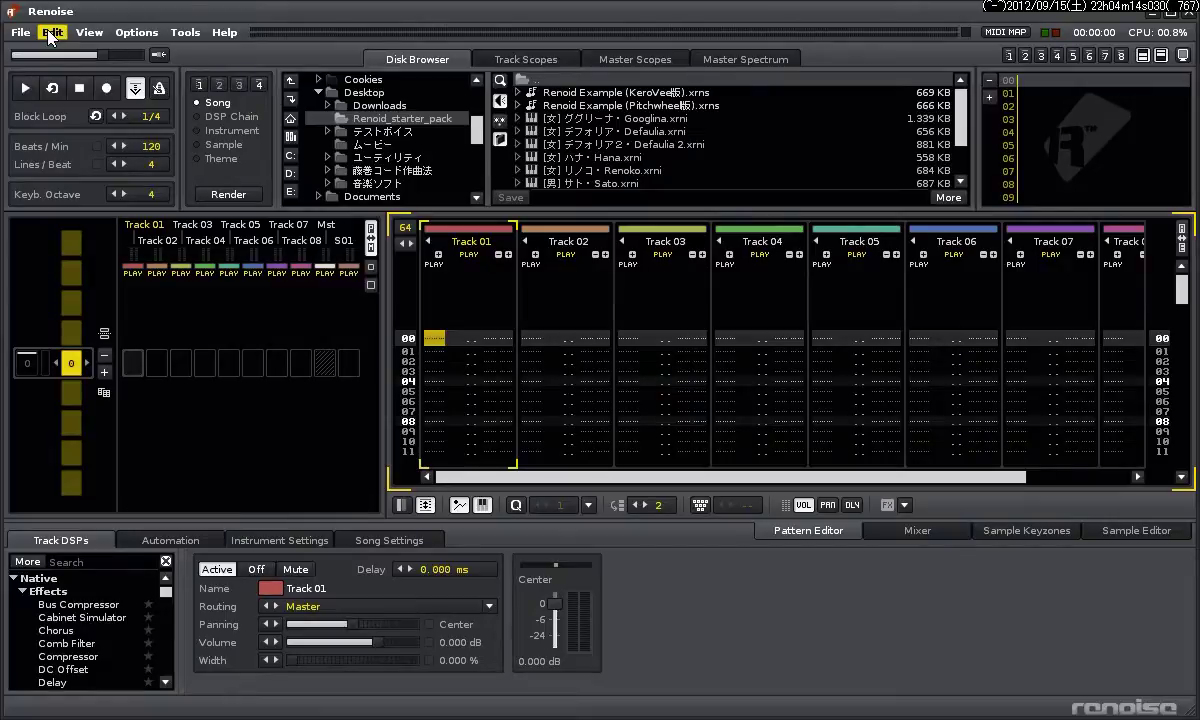
Set the first VST plugin directory to the C:\VST folder in the plugin preferences
{"action": "left_click", "coordinate": [60, 34]}
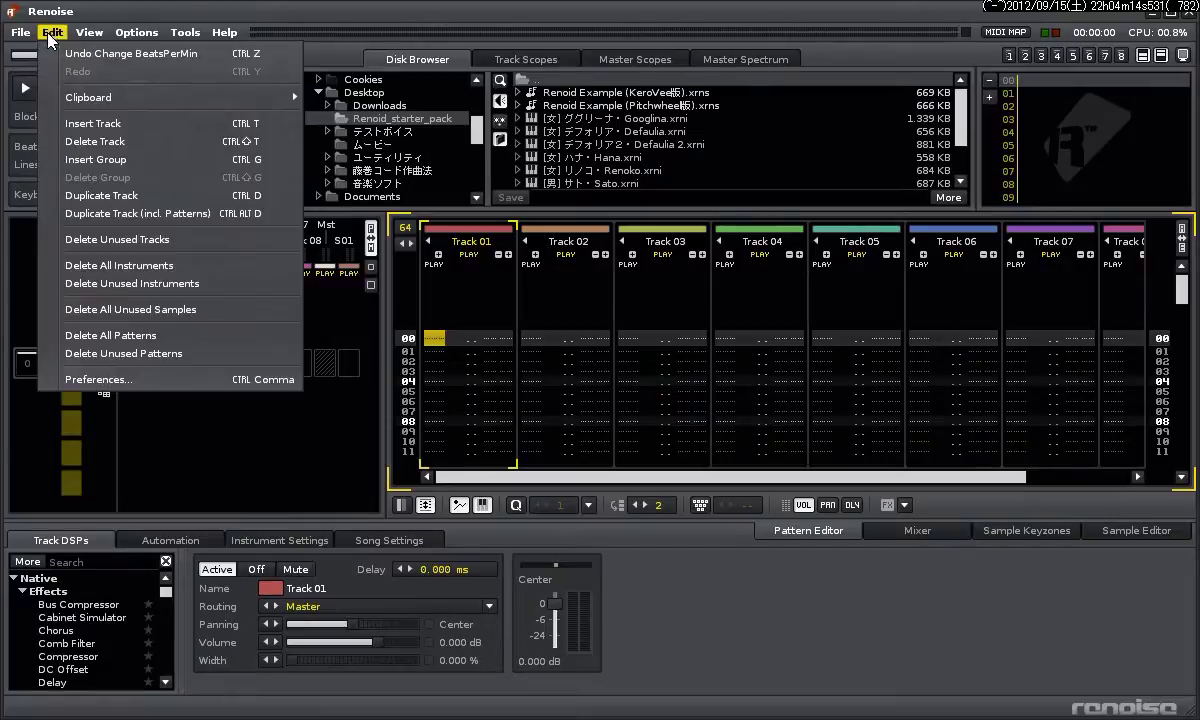
{"action": "left_click", "coordinate": [96, 384]}
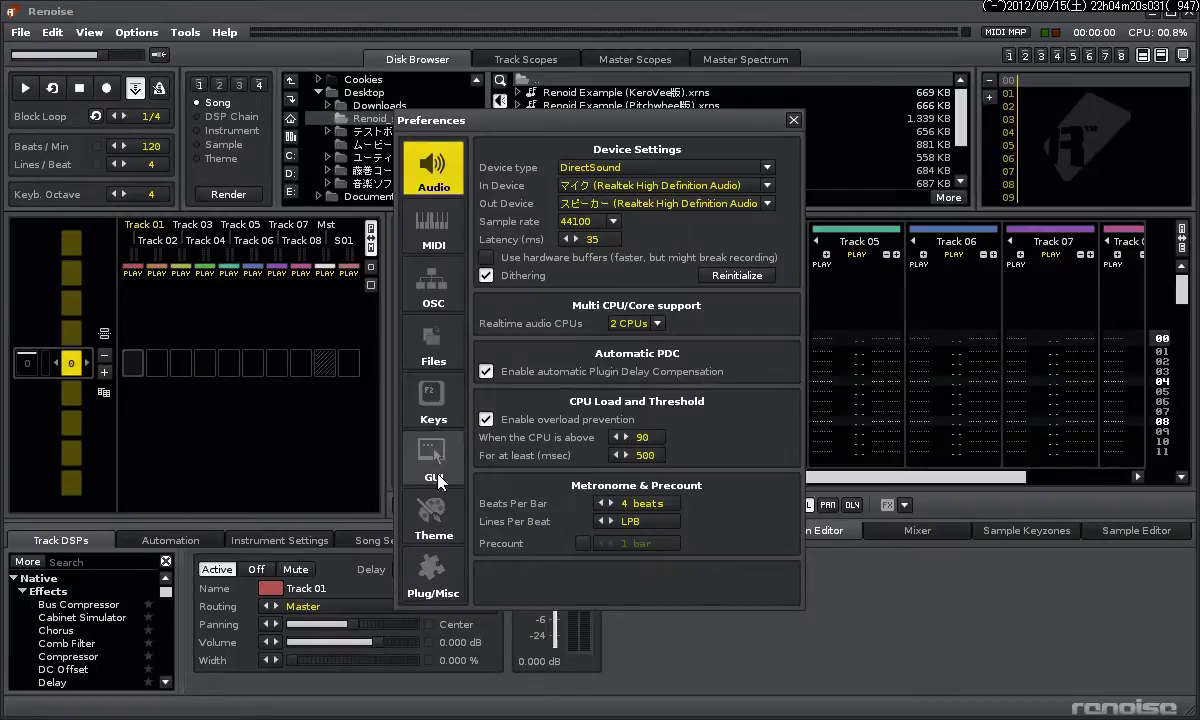
{"action": "left_click", "coordinate": [434, 578]}
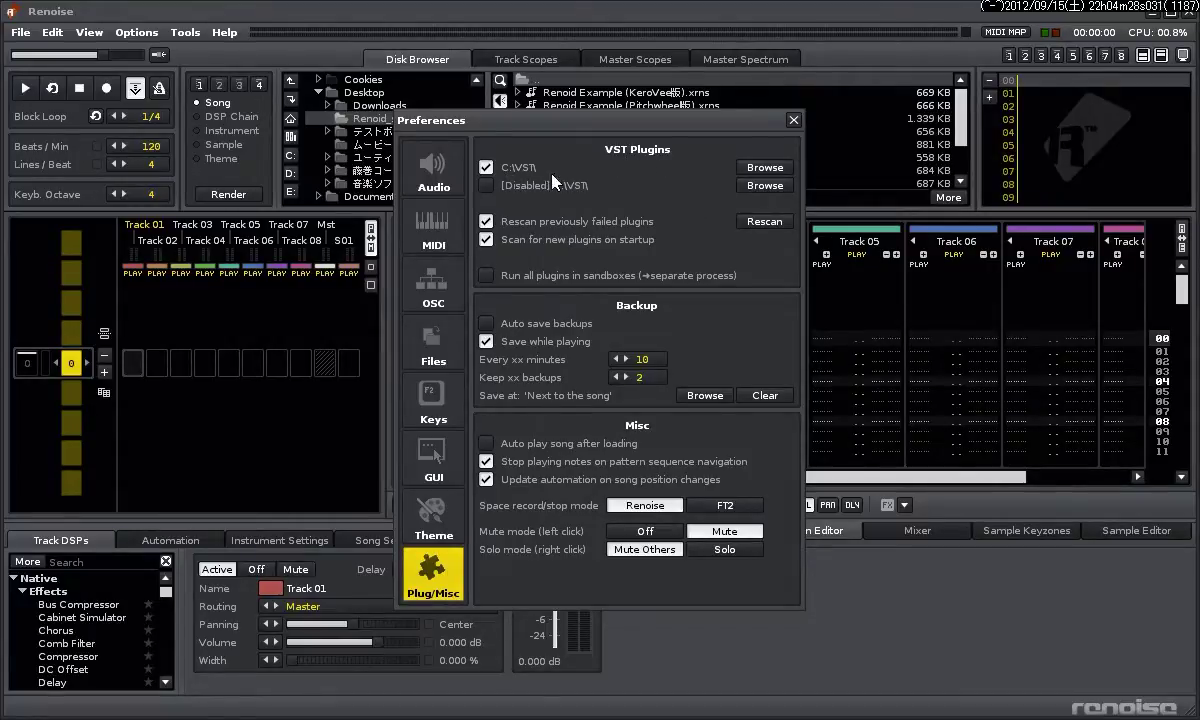
{"action": "left_click", "coordinate": [762, 167]}
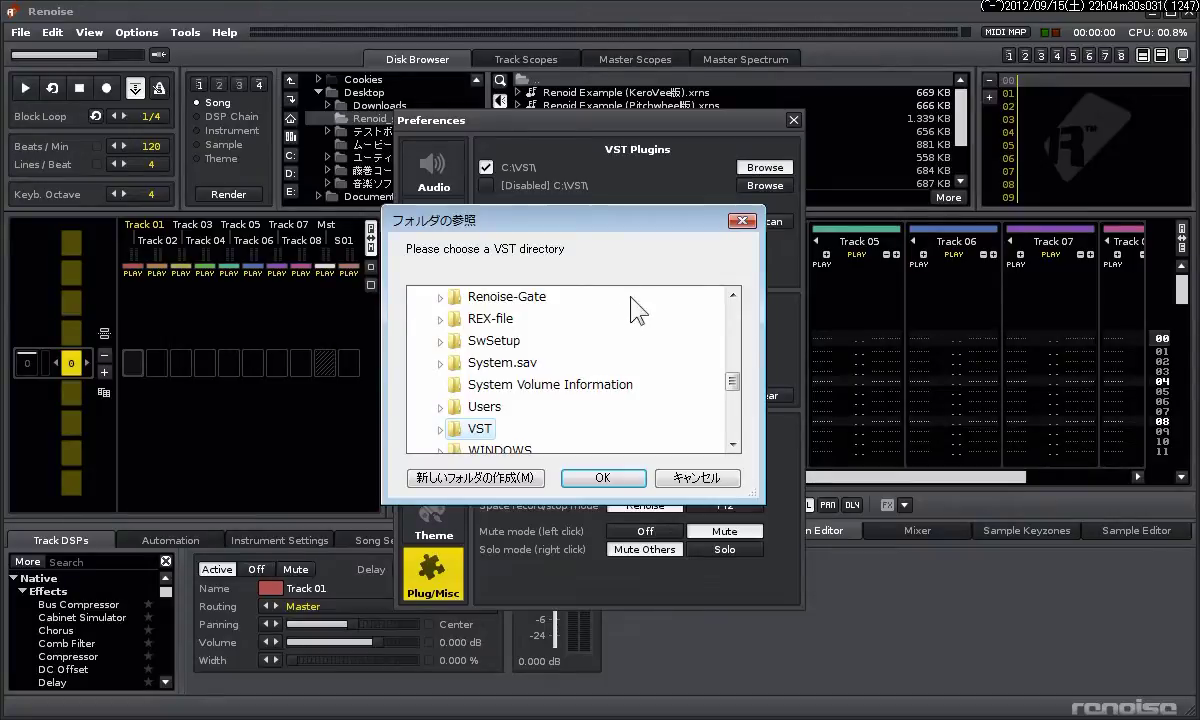
{"action": "left_click", "coordinate": [441, 429]}
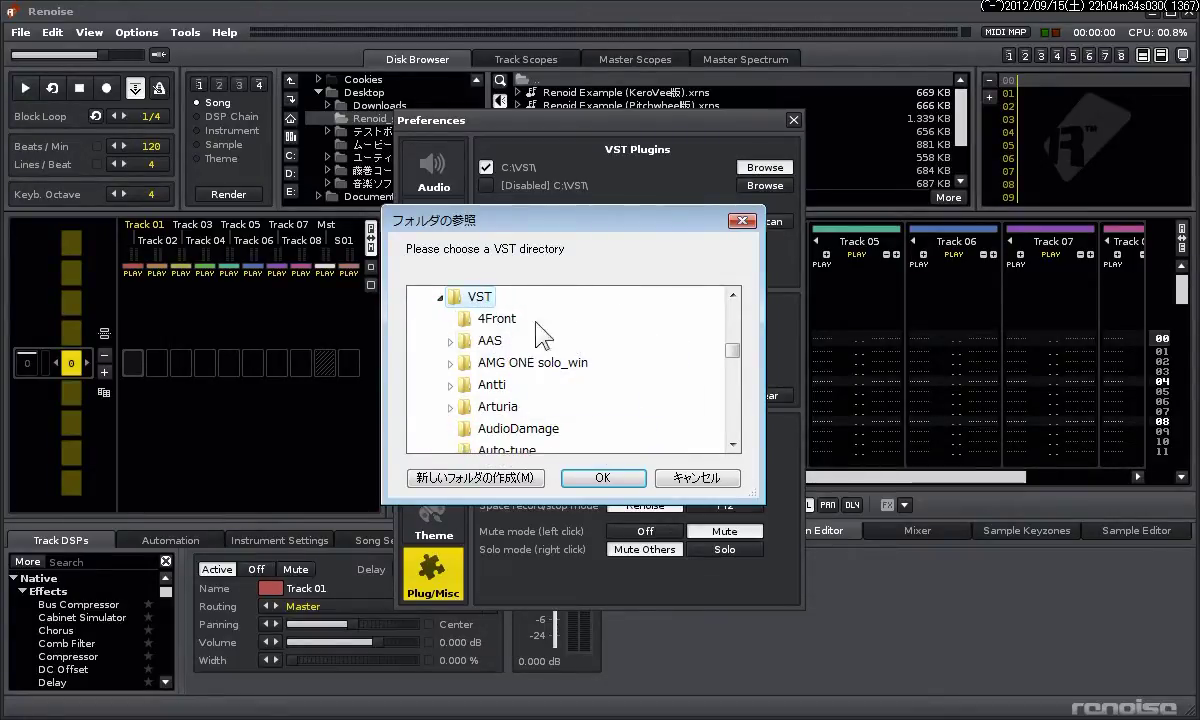
{"action": "left_click", "coordinate": [440, 297]}
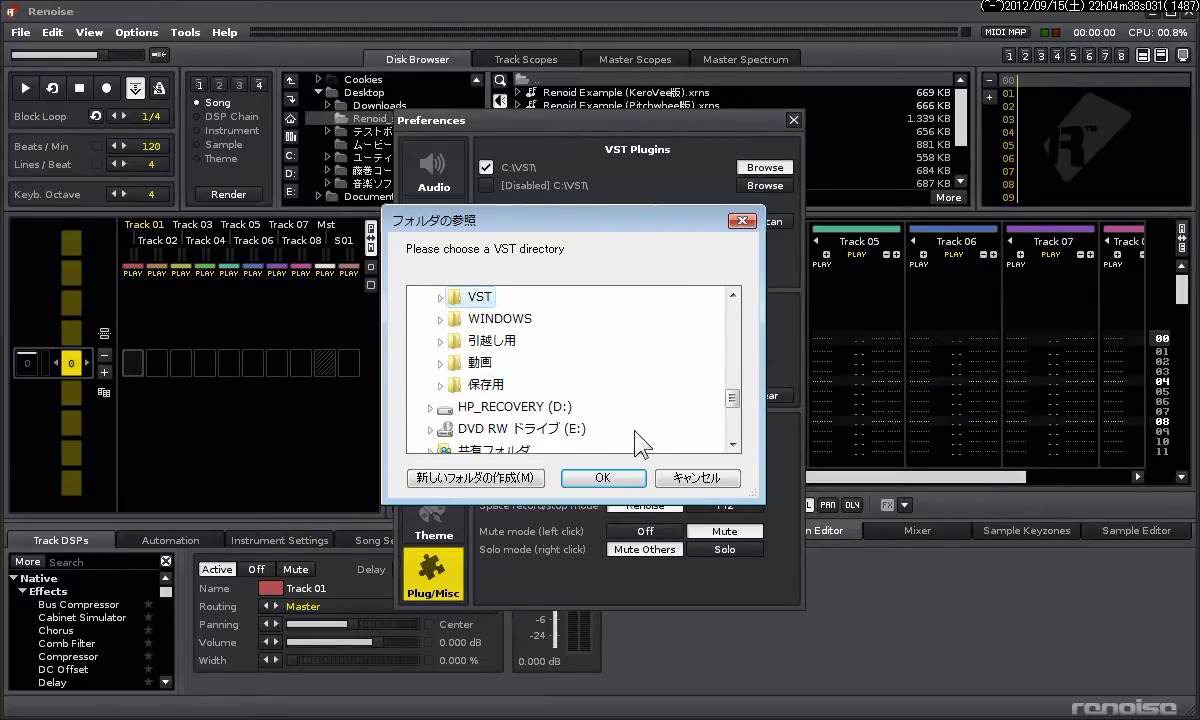
{"action": "left_click", "coordinate": [603, 478]}
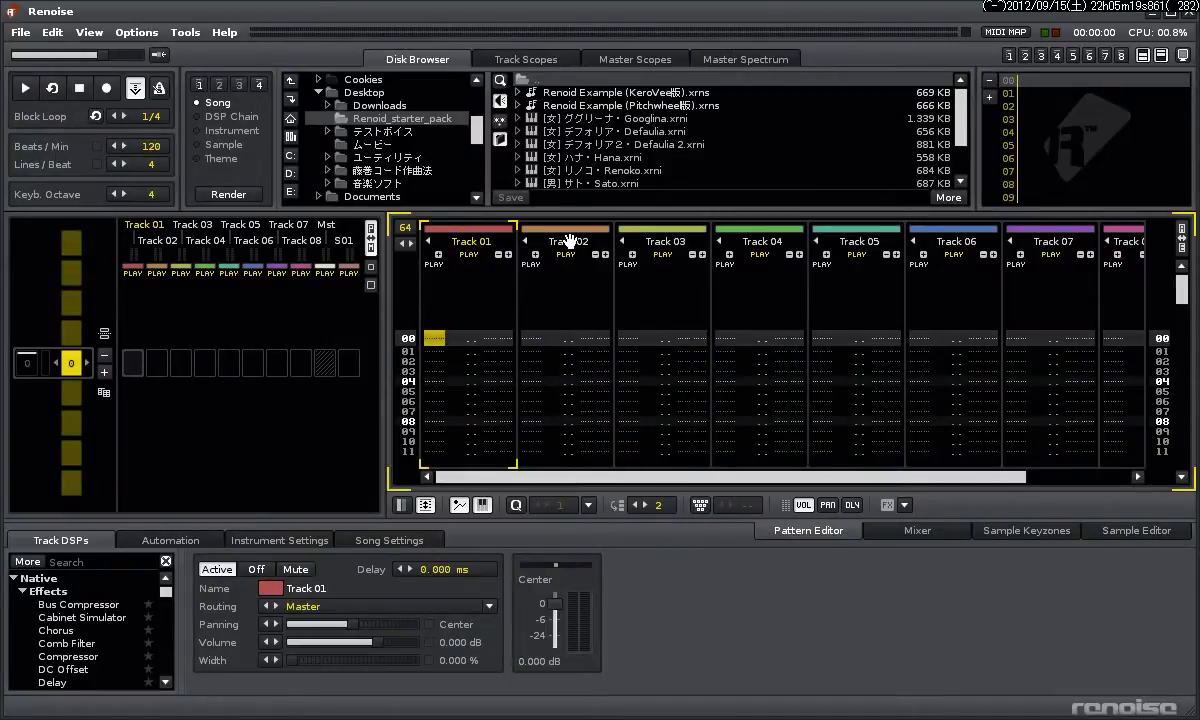
Group Track 02 with Track 01 in the pattern editor and rename the group's first track 歌詞
{"action": "left_click_drag", "start_coordinate": [568, 241], "coordinate": [469, 278]}
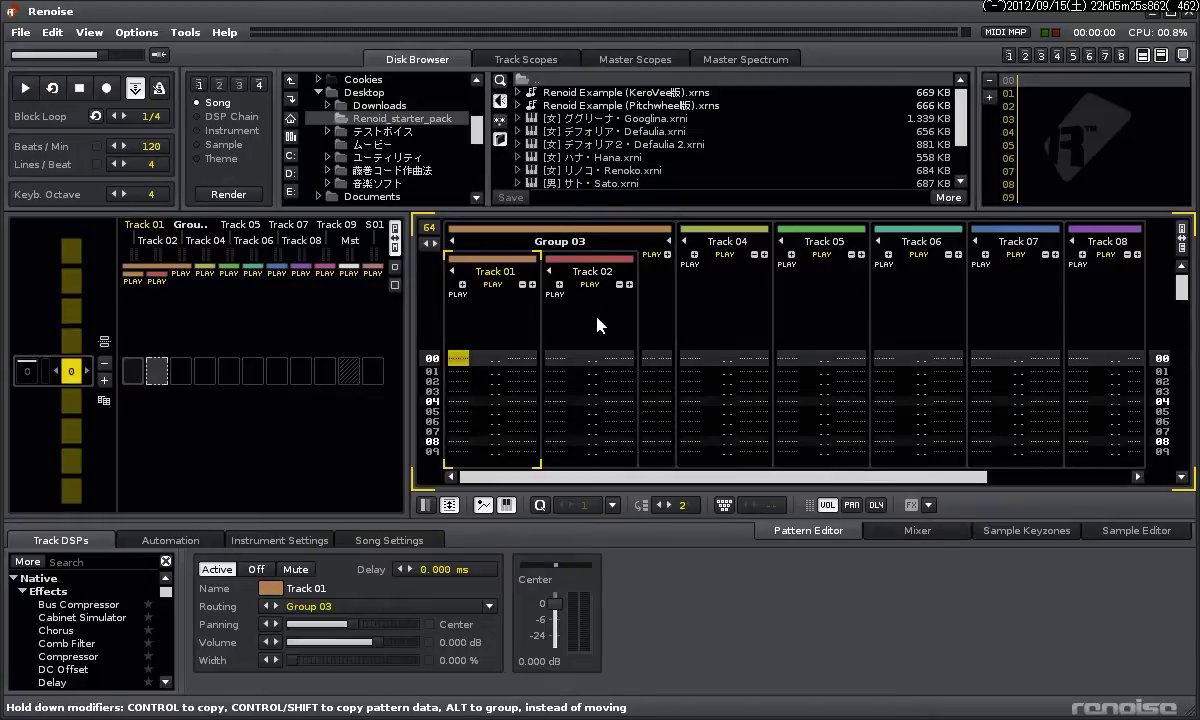
{"action": "double_click", "coordinate": [498, 272]}
{"action": "type", "text": "歌詞"}
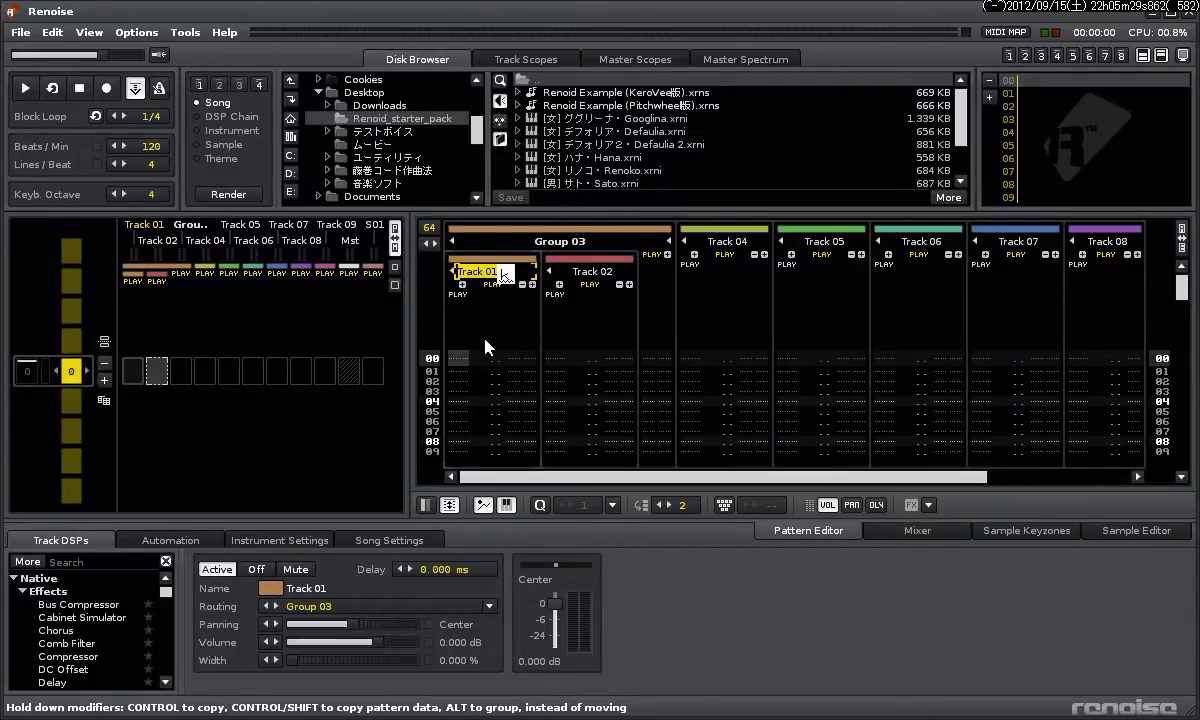
{"action": "key", "text": "Return"}
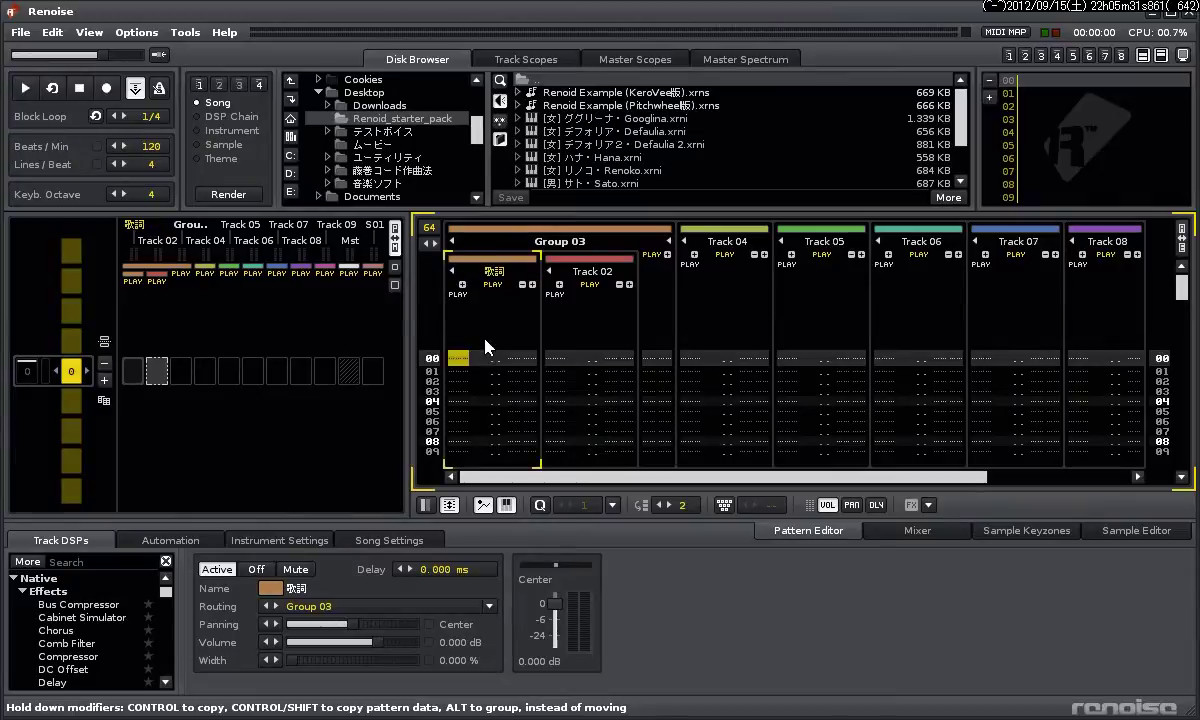
Rename the second track in the group, Track 02, as メロディー
{"action": "double_click", "coordinate": [596, 272]}
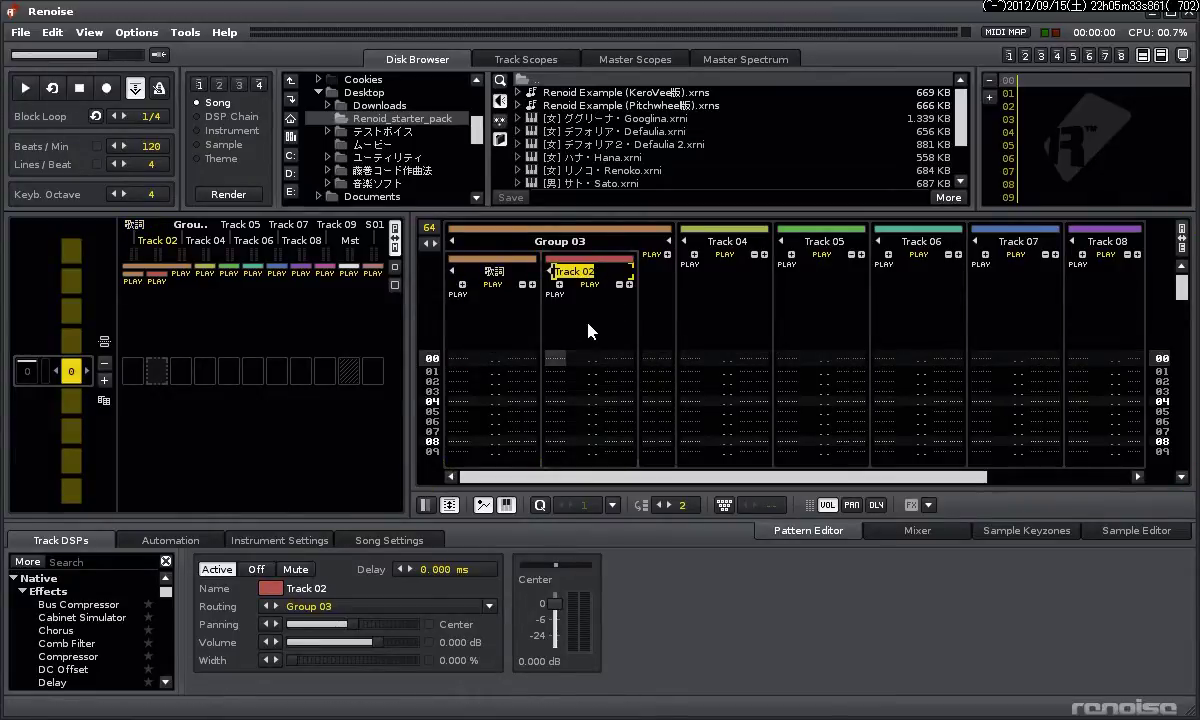
{"action": "type", "text": "めろで"}
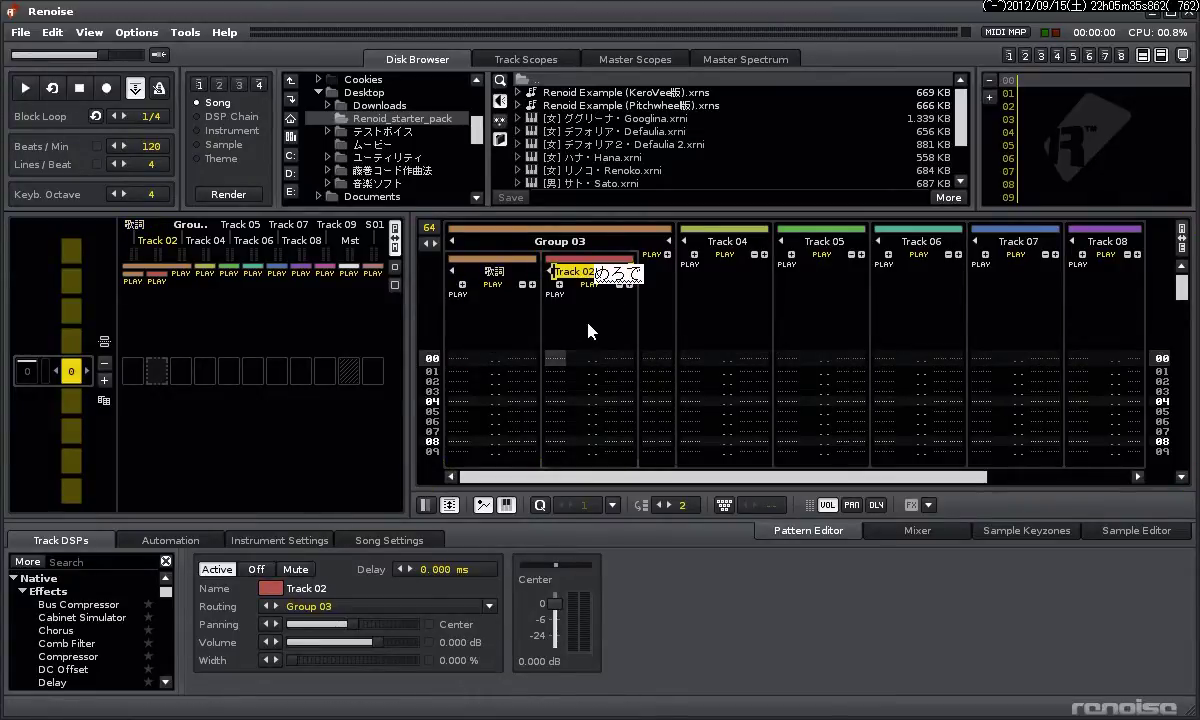
{"action": "type", "text": "ぃー"}
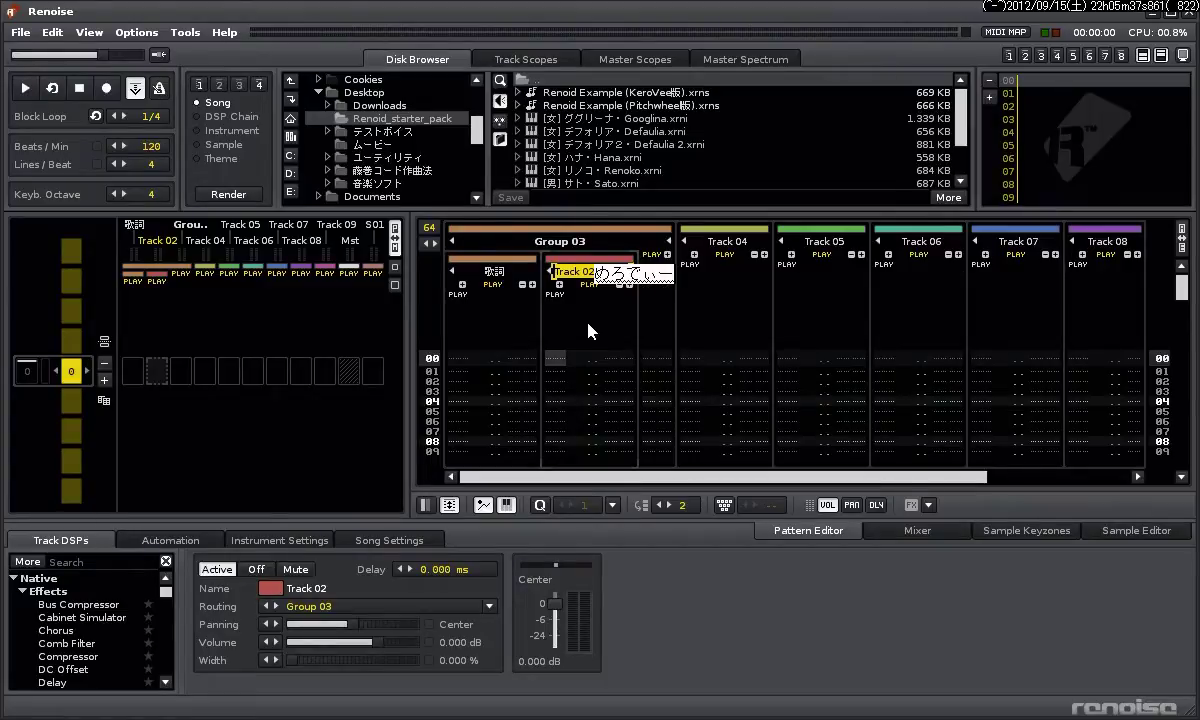
{"action": "key", "text": "space"}
{"action": "key", "text": "Return"}
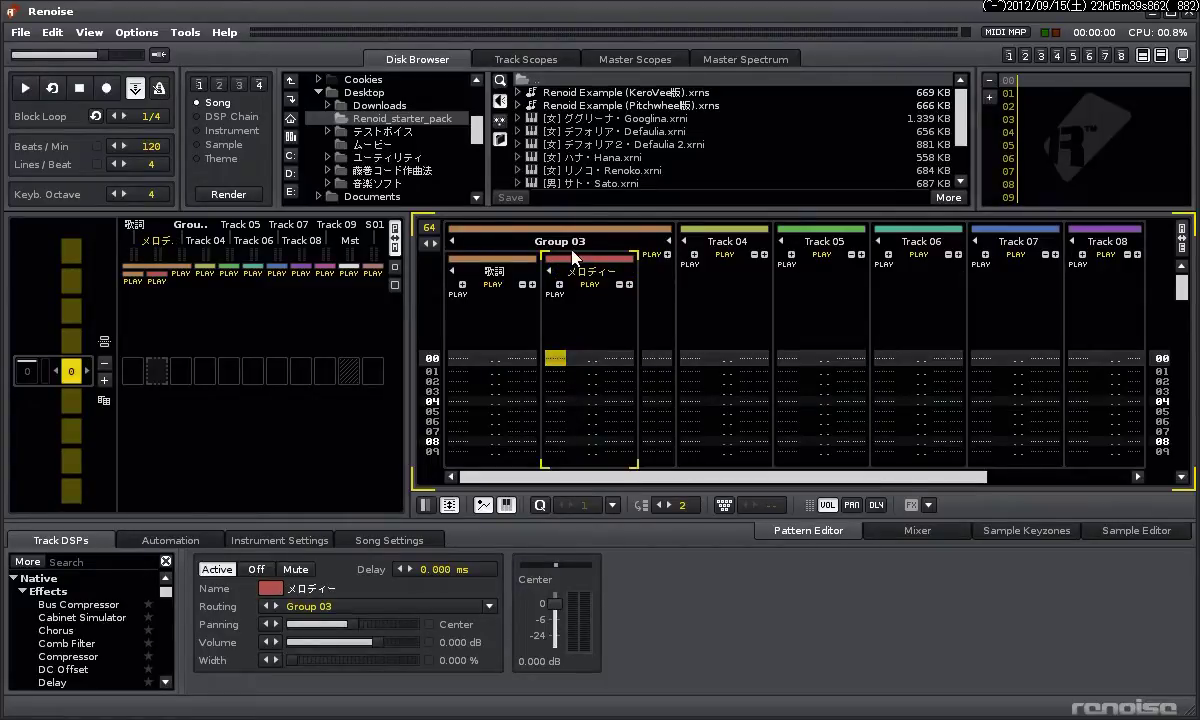
Rename the track group Group 03 as Renoid 1
{"action": "double_click", "coordinate": [565, 242]}
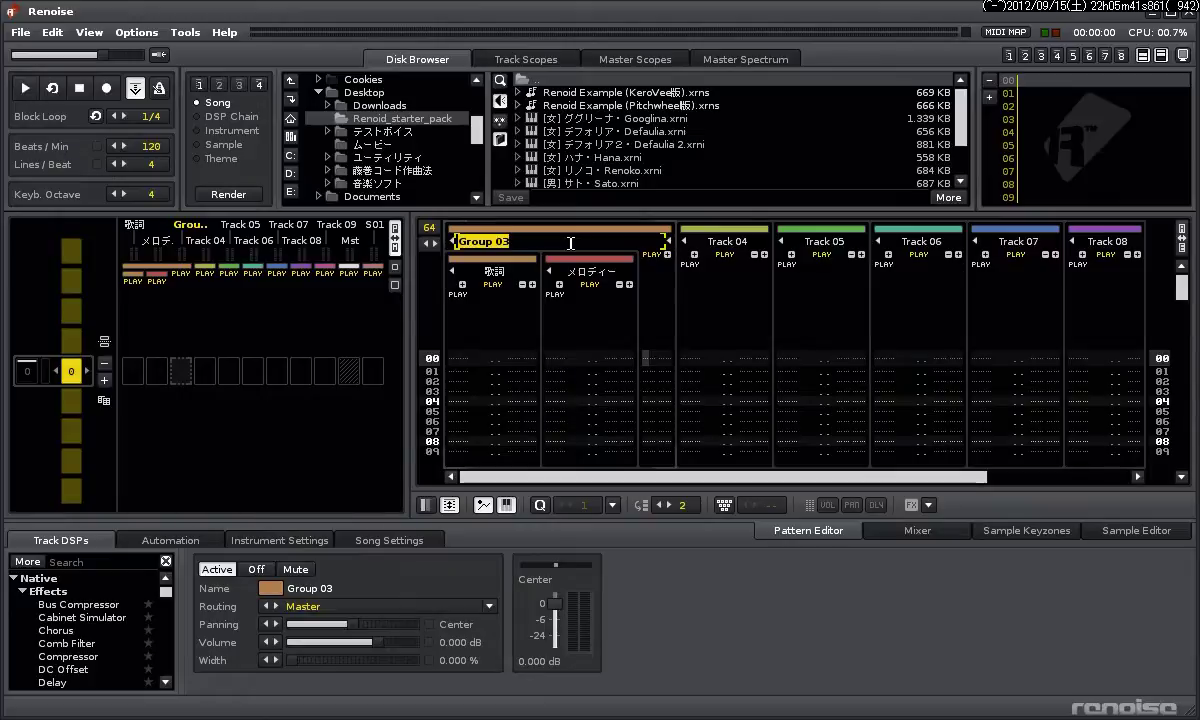
{"action": "type", "text": "Reno"}
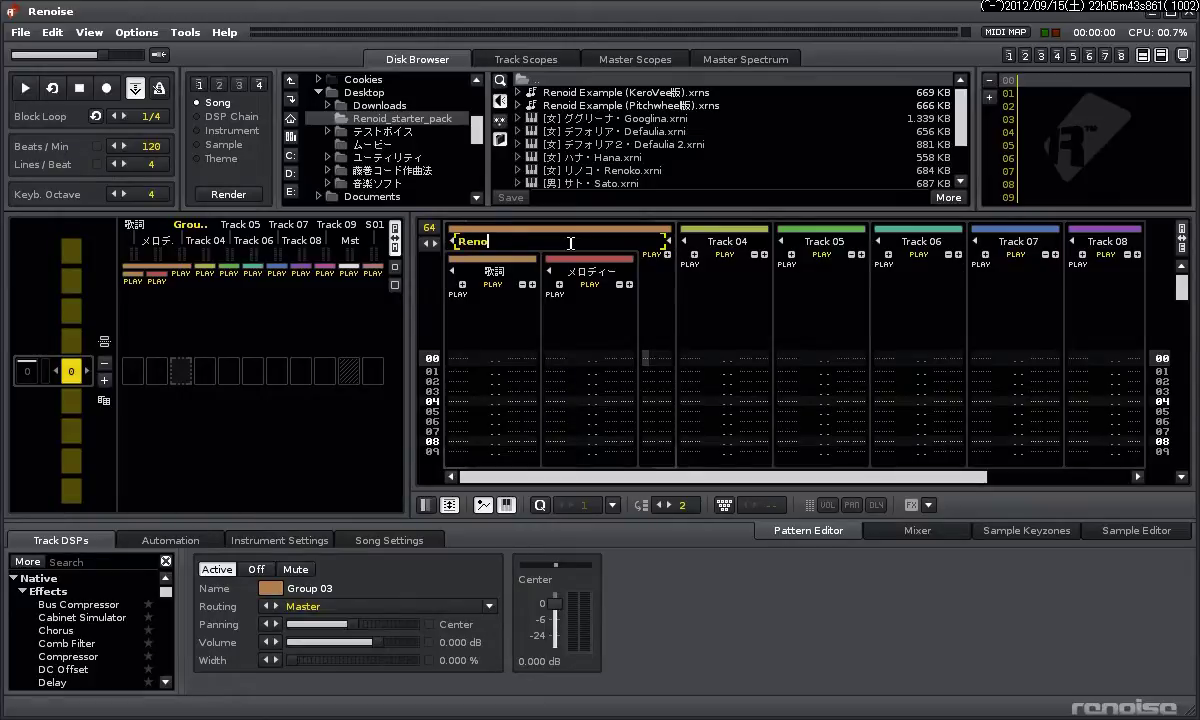
{"action": "type", "text": "id 1"}
{"action": "key", "text": "Return"}
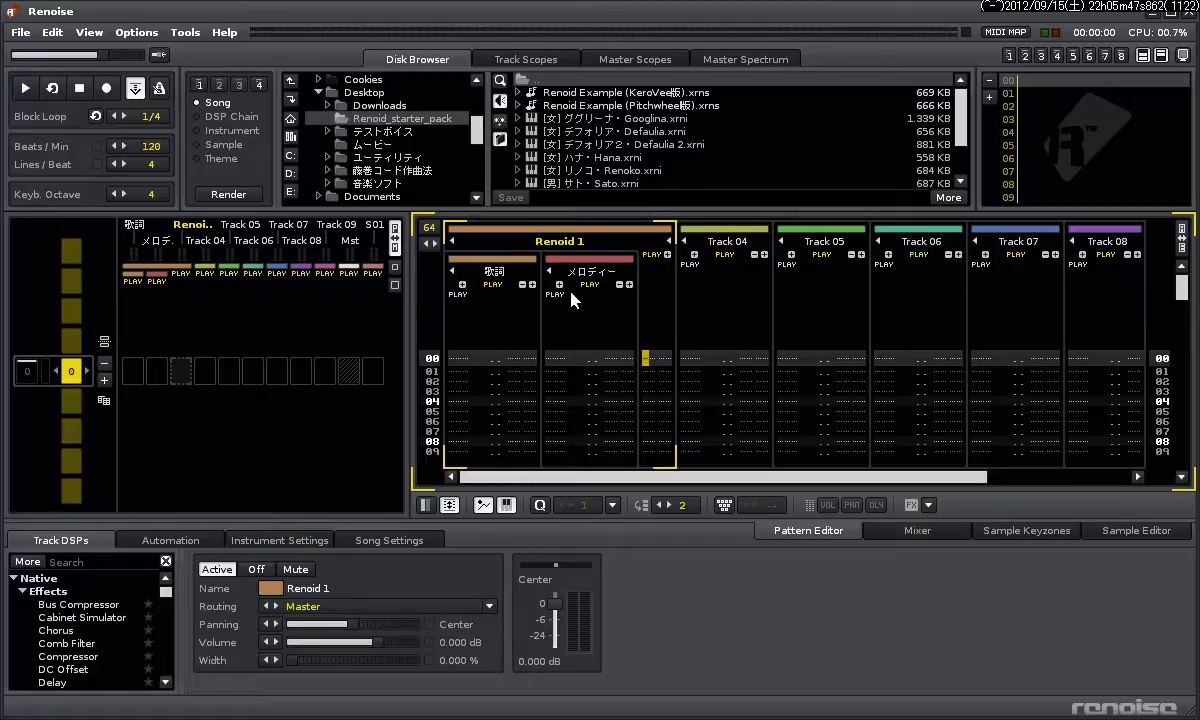
Set the background blend of the メロディー track's colour to 30
{"action": "left_click", "coordinate": [575, 368]}
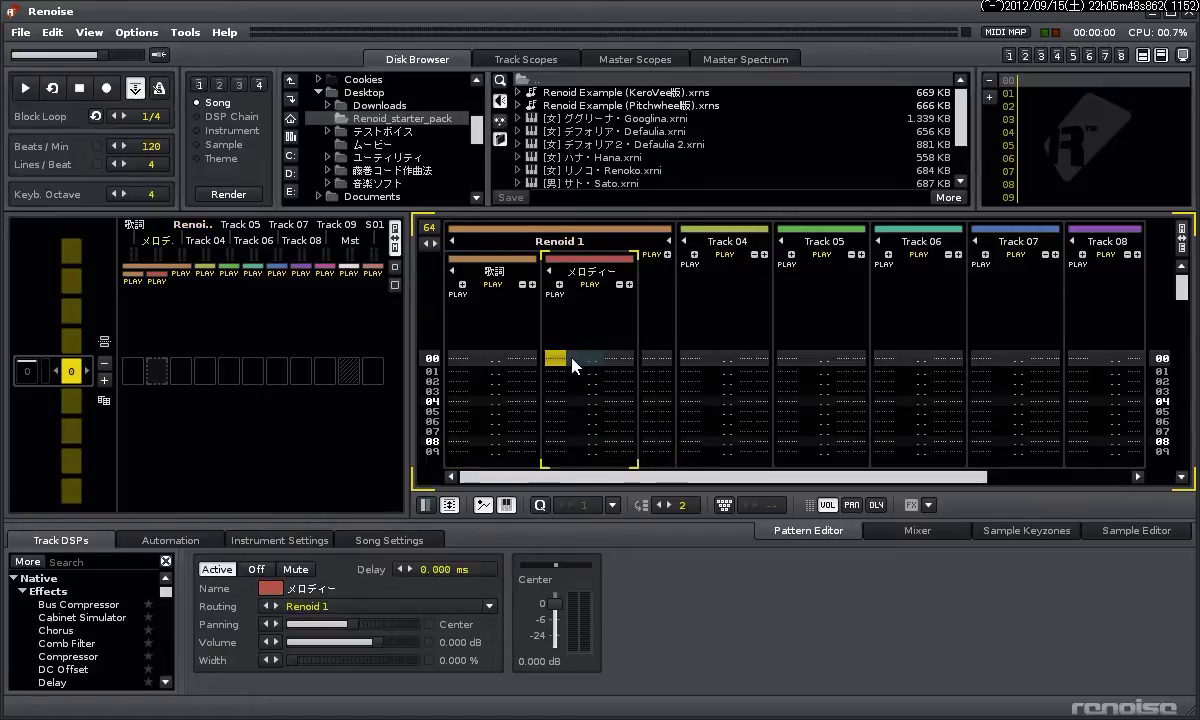
{"action": "left_click", "coordinate": [582, 259]}
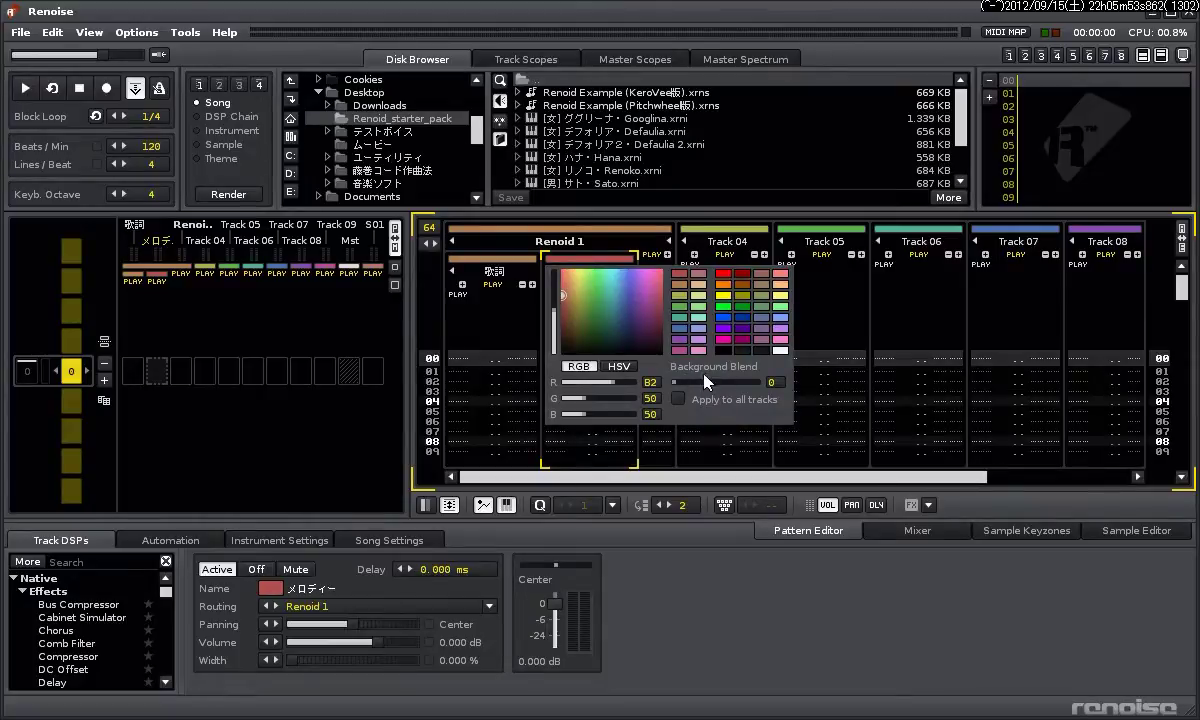
{"action": "left_click_drag", "start_coordinate": [676, 383], "coordinate": [701, 383]}
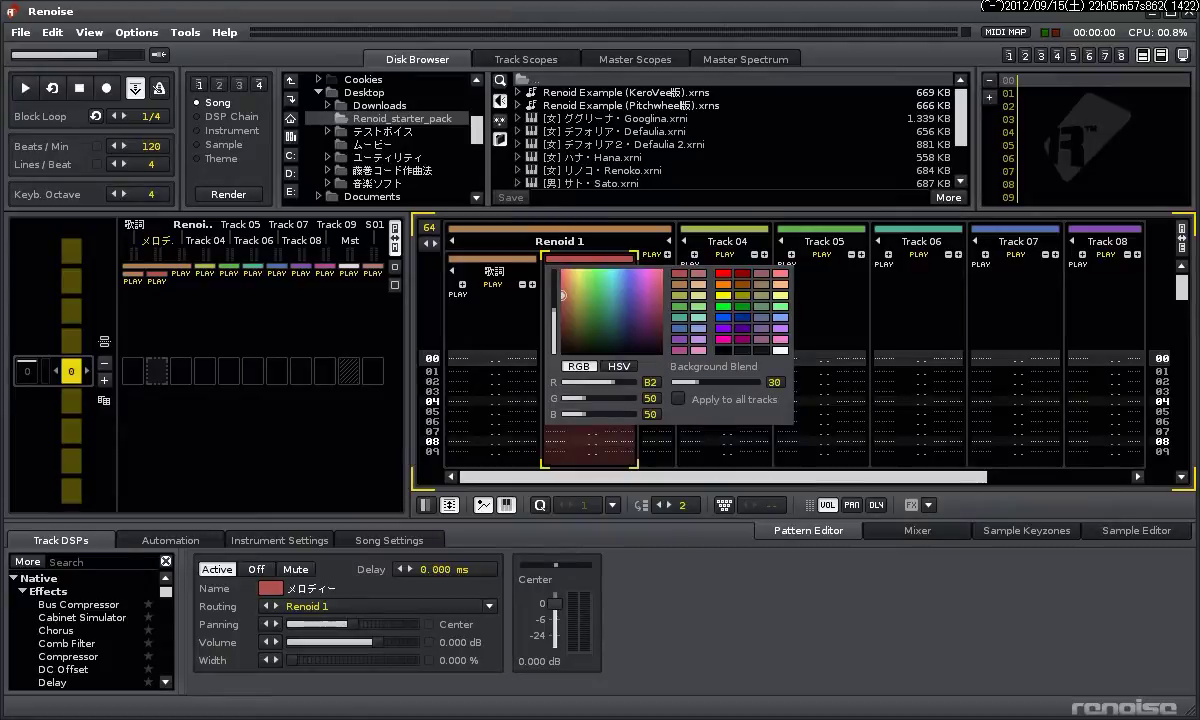
{"action": "left_click", "coordinate": [585, 453]}
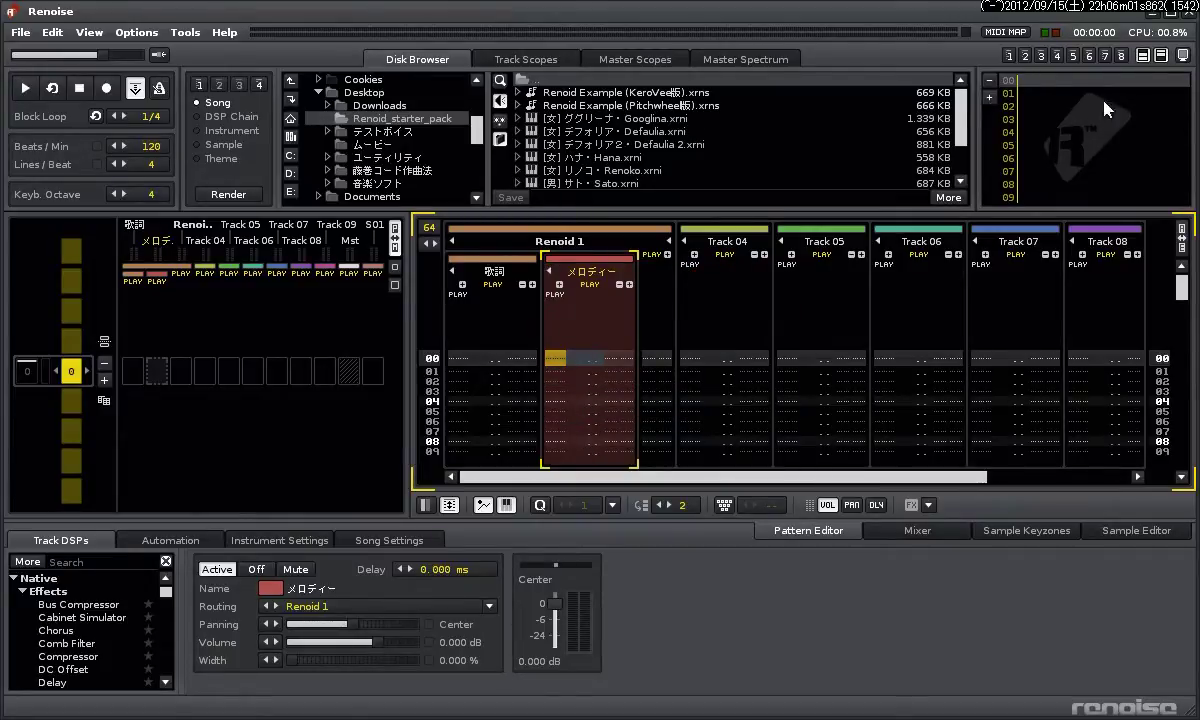
{"action": "left_click", "coordinate": [1072, 57]}
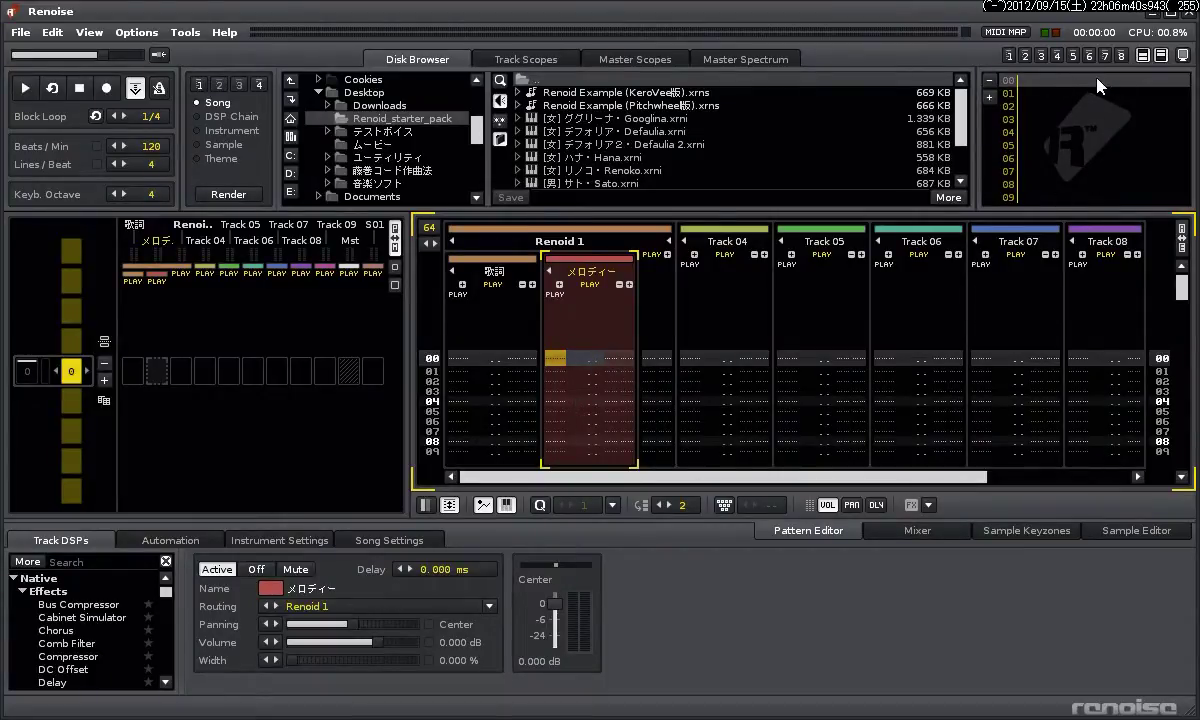
Load the 4Front E-Piano VST plugin into instrument slot 00 and play a test note
{"action": "left_click", "coordinate": [289, 544]}
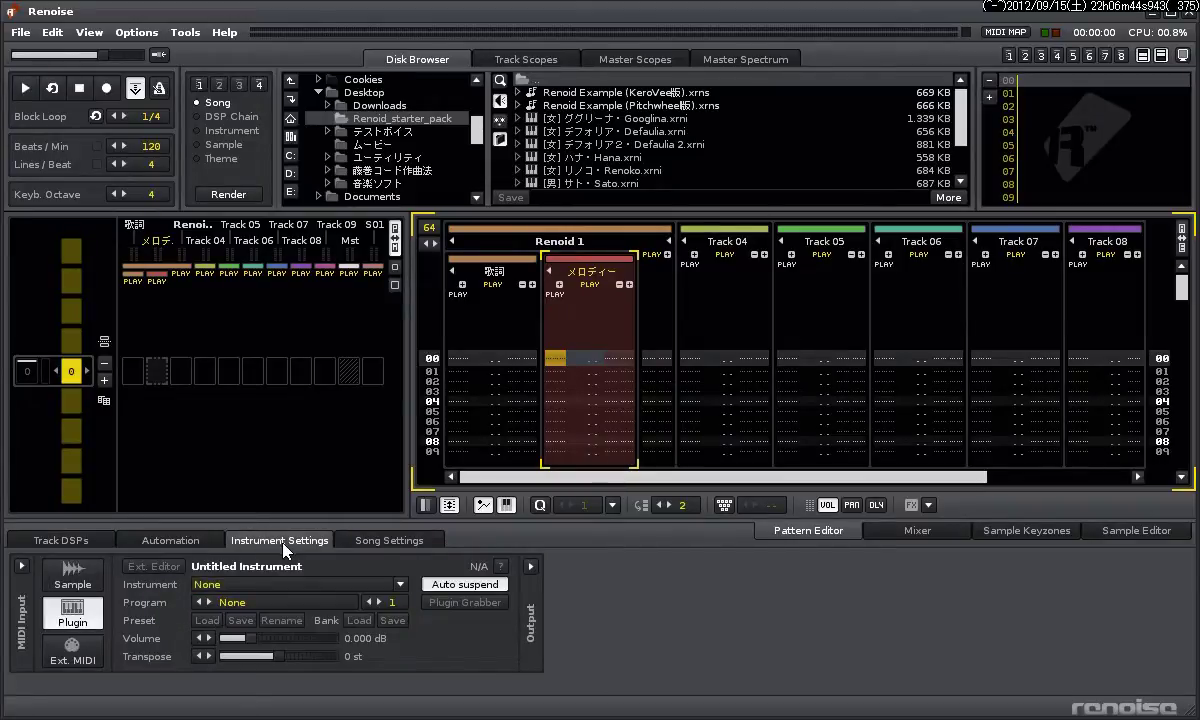
{"action": "left_click", "coordinate": [258, 589]}
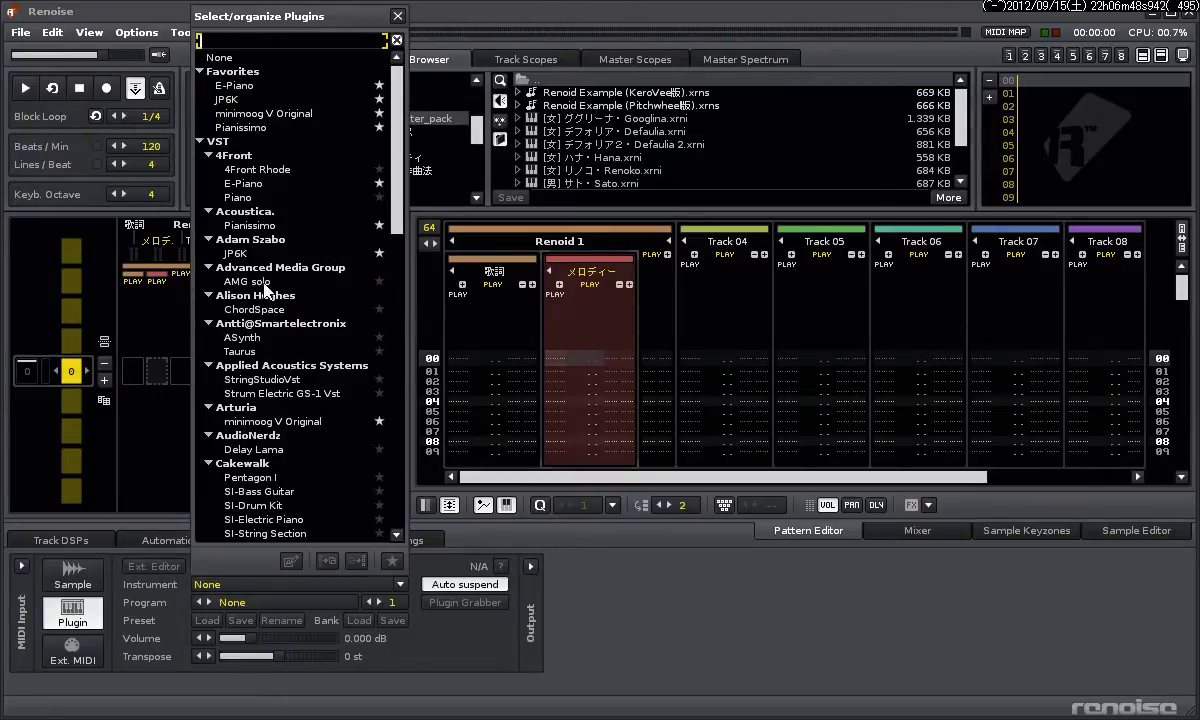
{"action": "left_click", "coordinate": [250, 184]}
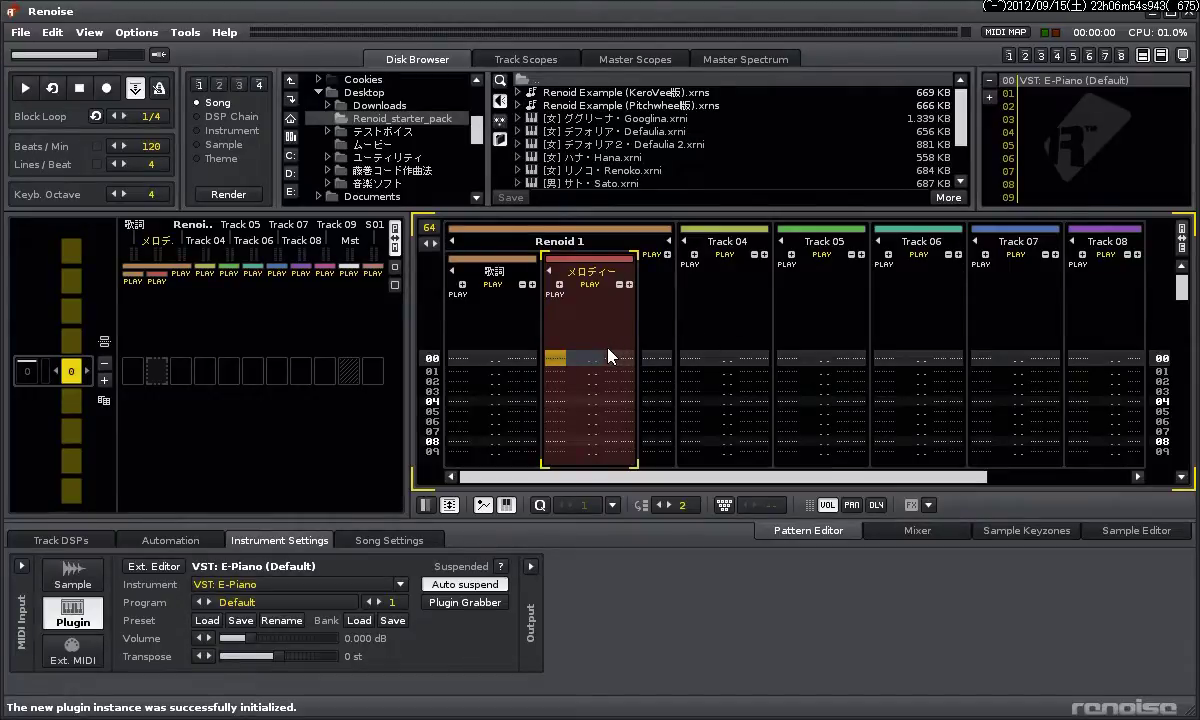
{"action": "key", "text": "z"}
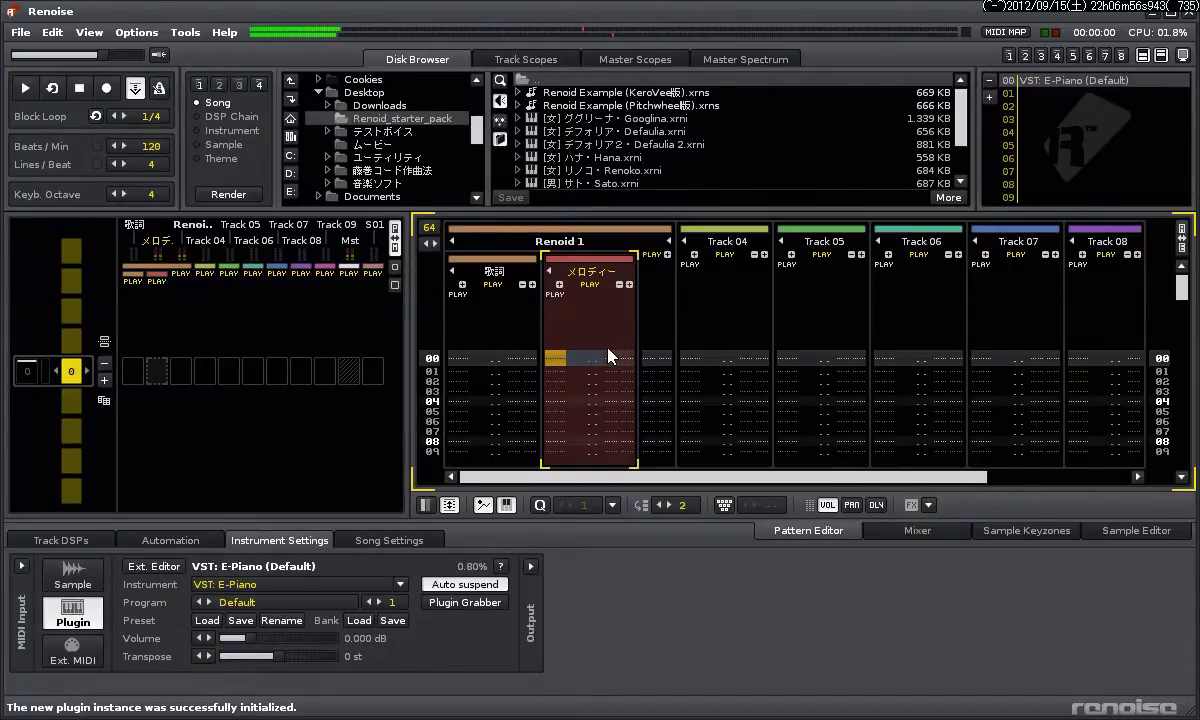
Enable edit mode, set the edit step to 0, and enter A#4 on lines 00 and 06 and A-4 on line 08 of the メロディー track
{"action": "left_click", "coordinate": [106, 88]}
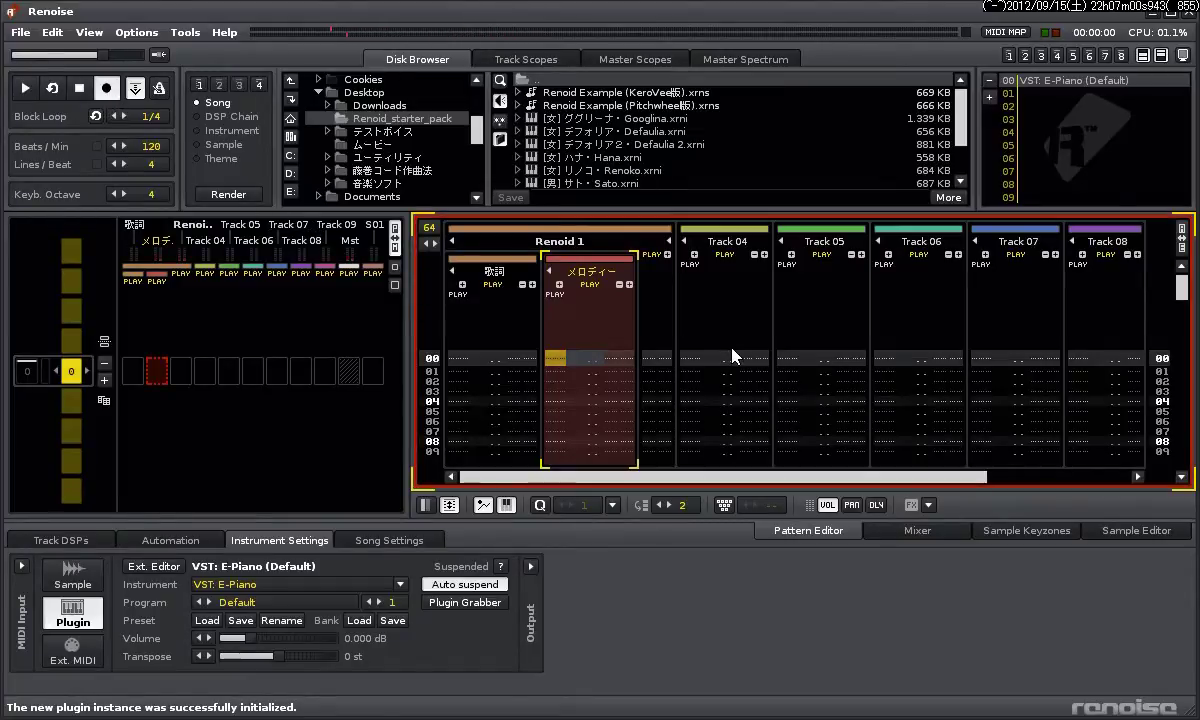
{"action": "key", "text": "j"}
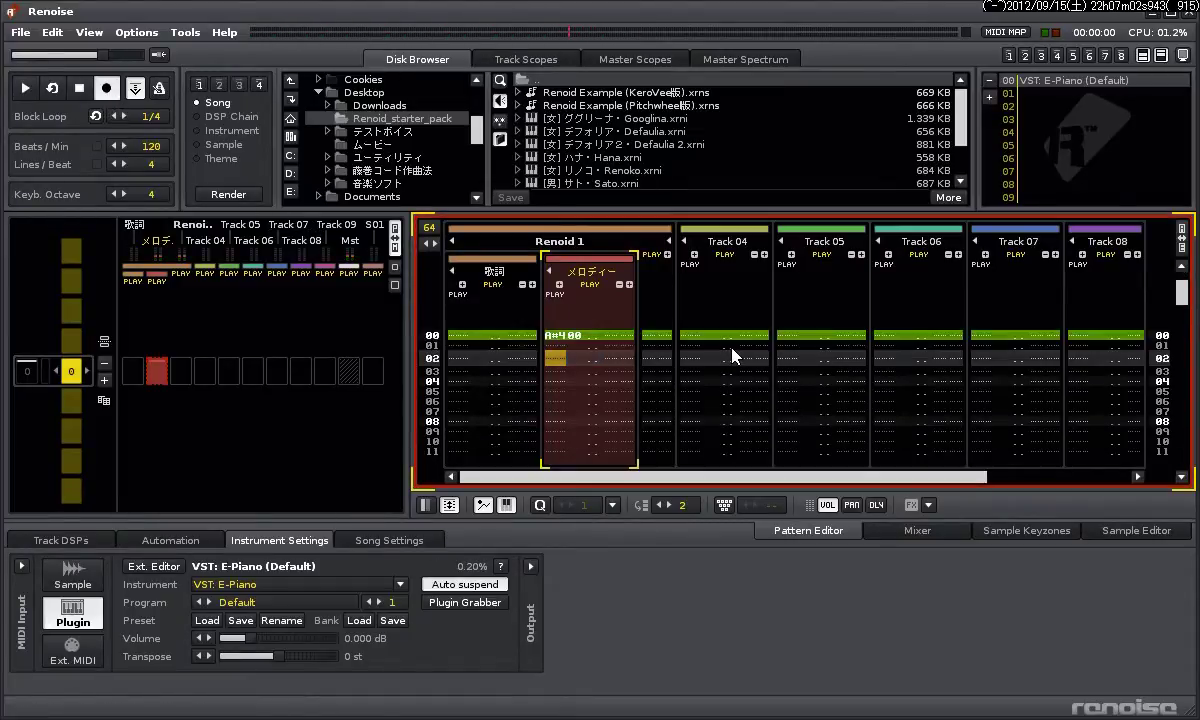
{"action": "left_click", "coordinate": [657, 505]}
{"action": "left_click", "coordinate": [657, 505]}
{"action": "key", "text": "space"}
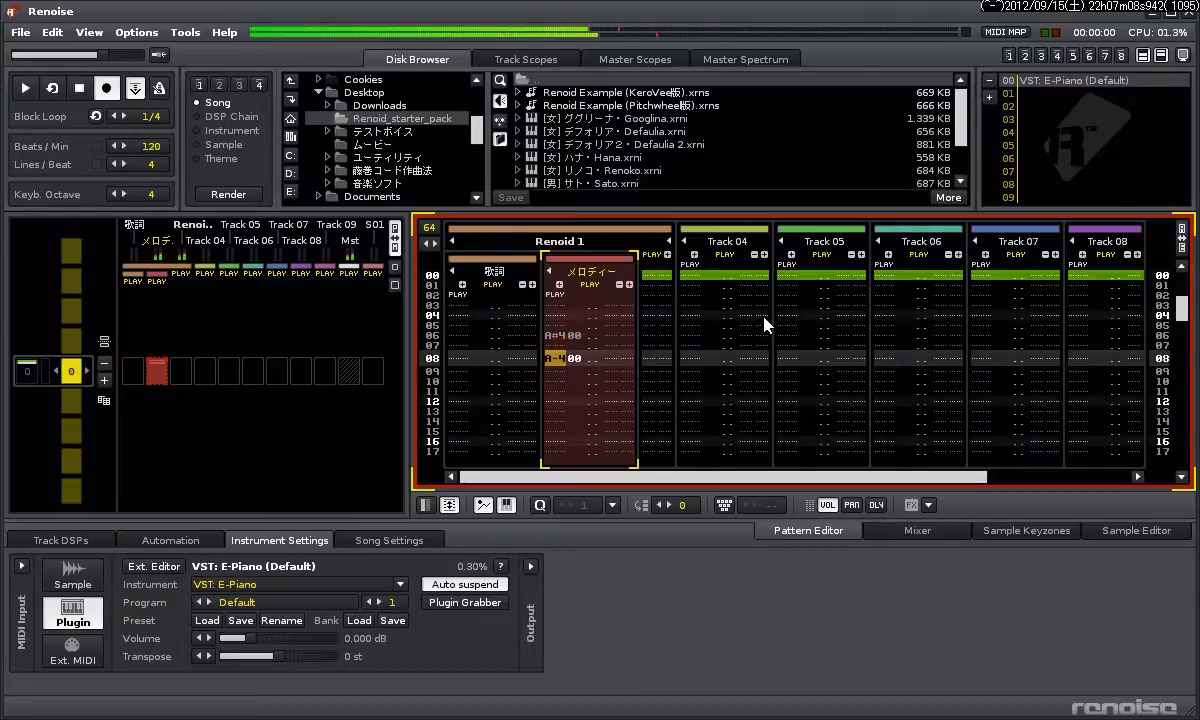
Enter G-4 on line 12, F-4 on line 16, D#4 on line 19 and D-4 on line 20 of the メロディー track
{"action": "key", "text": "b"}
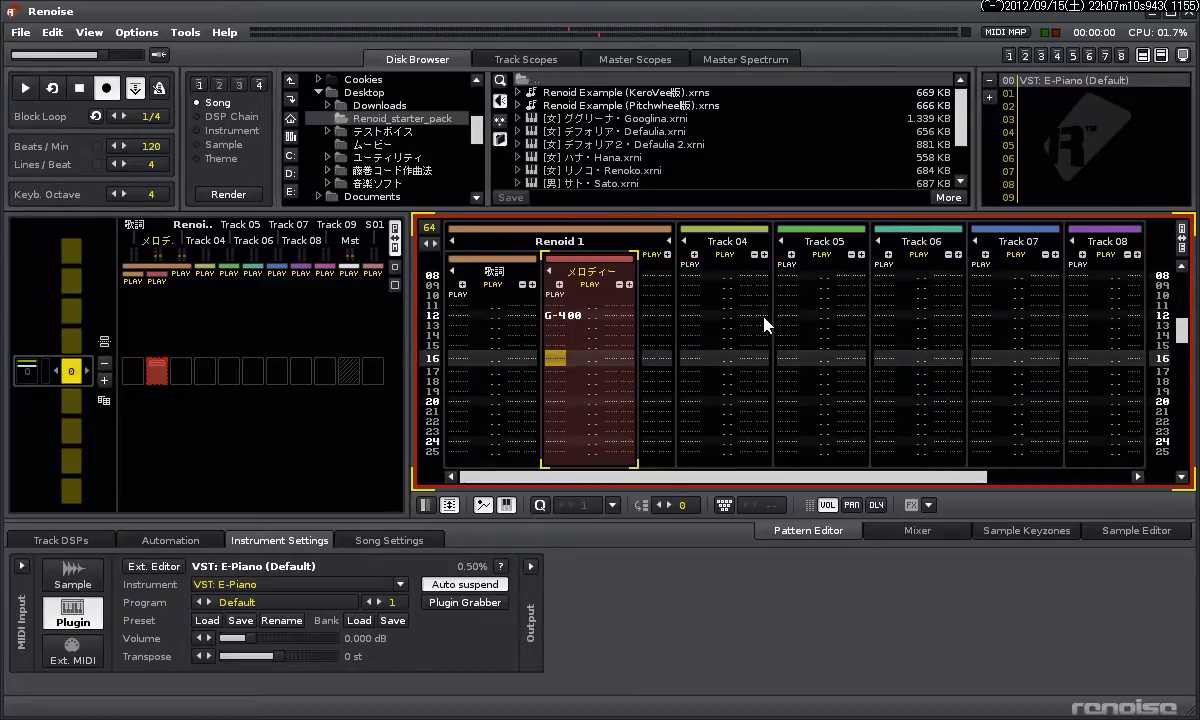
{"action": "key", "text": "v"}
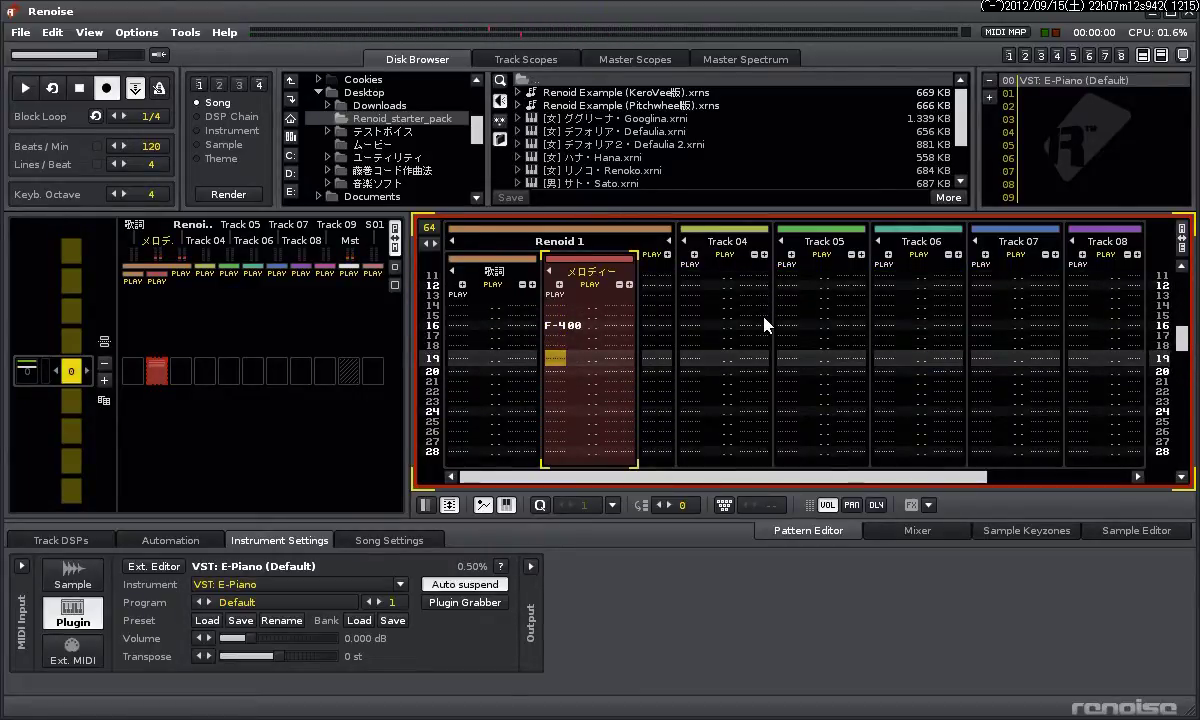
{"action": "key", "text": "d"}
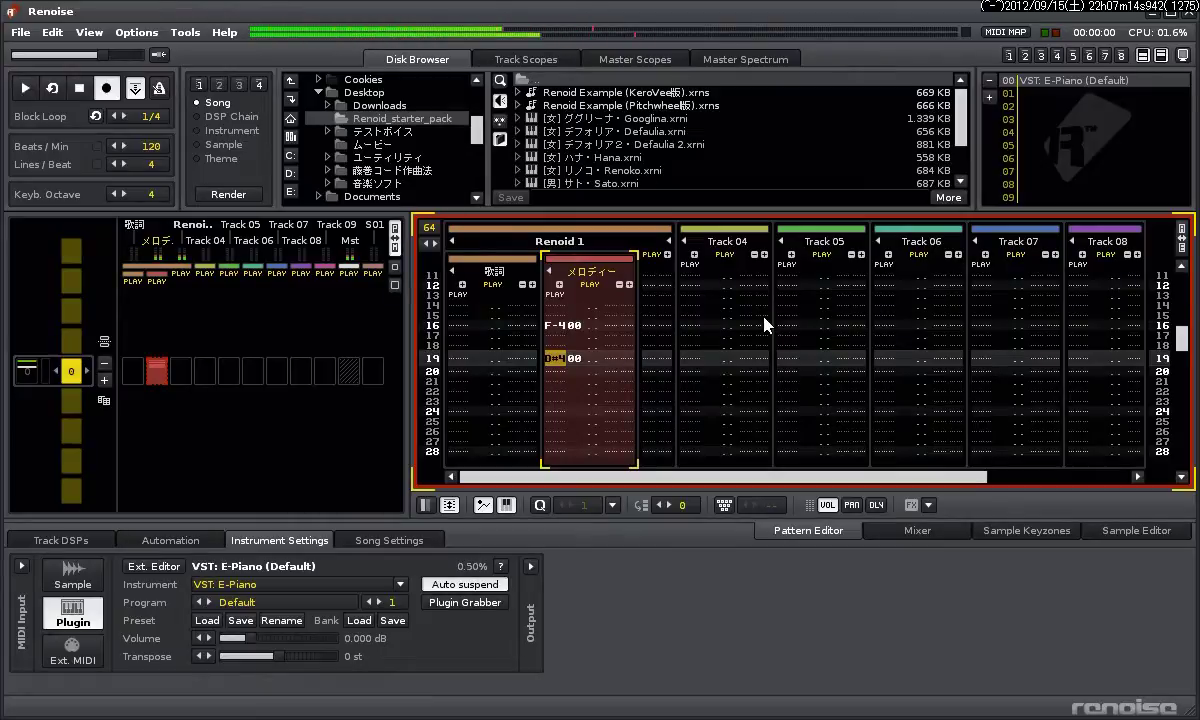
{"action": "key", "text": "x"}
{"action": "key", "text": "space"}
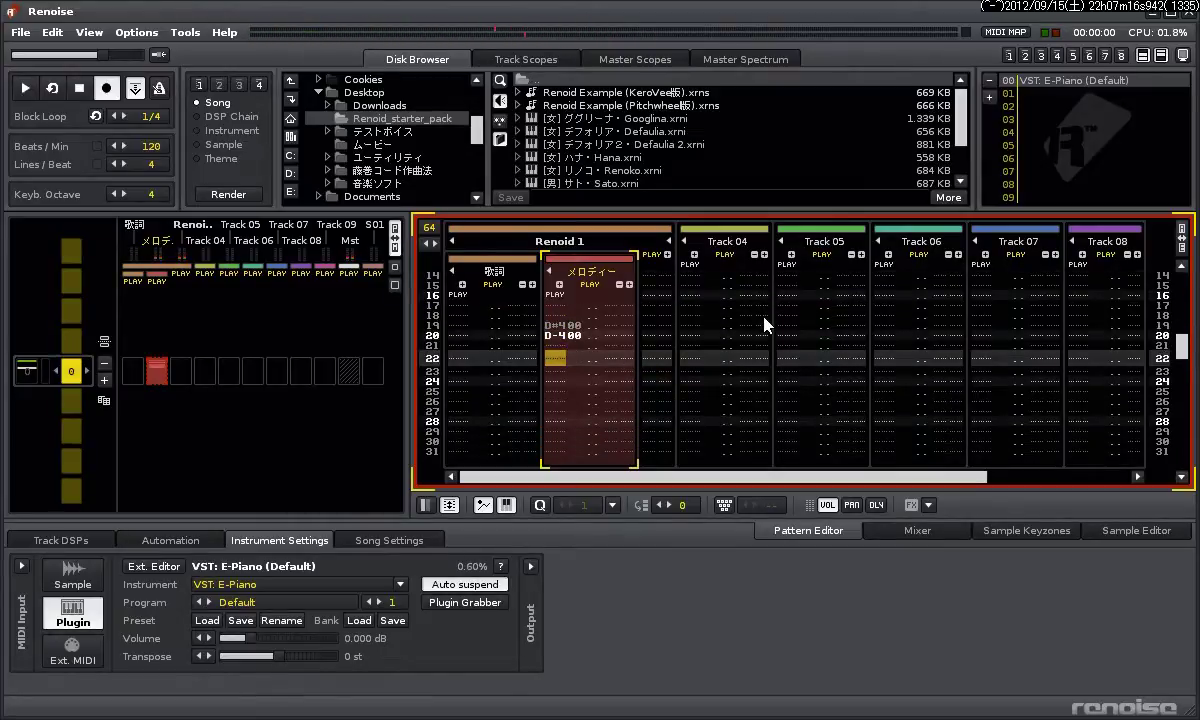
Continue the メロディー track with G-4 on line 22, a note-off on line 28 and E-4 on line 32
{"action": "key", "text": "b"}
{"action": "key", "text": "Down"}
{"action": "key", "text": "Down"}
{"action": "key", "text": "v"}
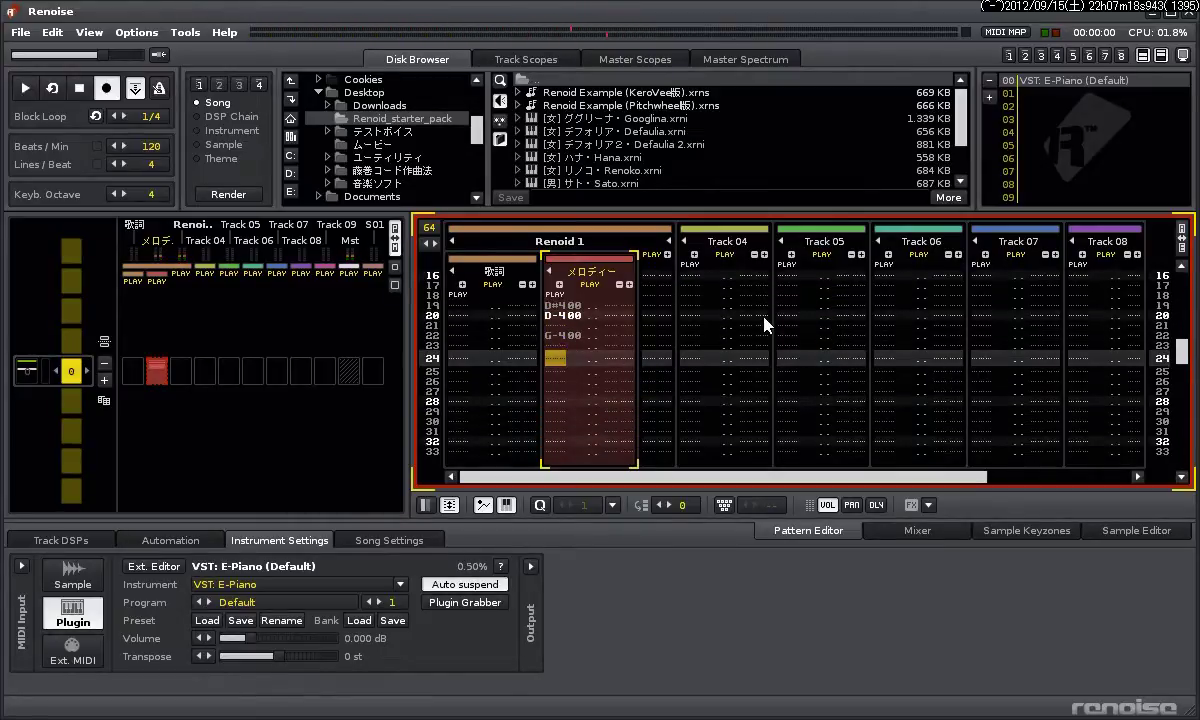
{"action": "key", "text": "Down"}
{"action": "key", "text": "Down"}
{"action": "key", "text": "Down"}
{"action": "key", "text": "Down"}
{"action": "key", "text": "Caps_Lock"}
{"action": "key", "text": "Down"}
{"action": "key", "text": "Down"}
{"action": "key", "text": "Down"}
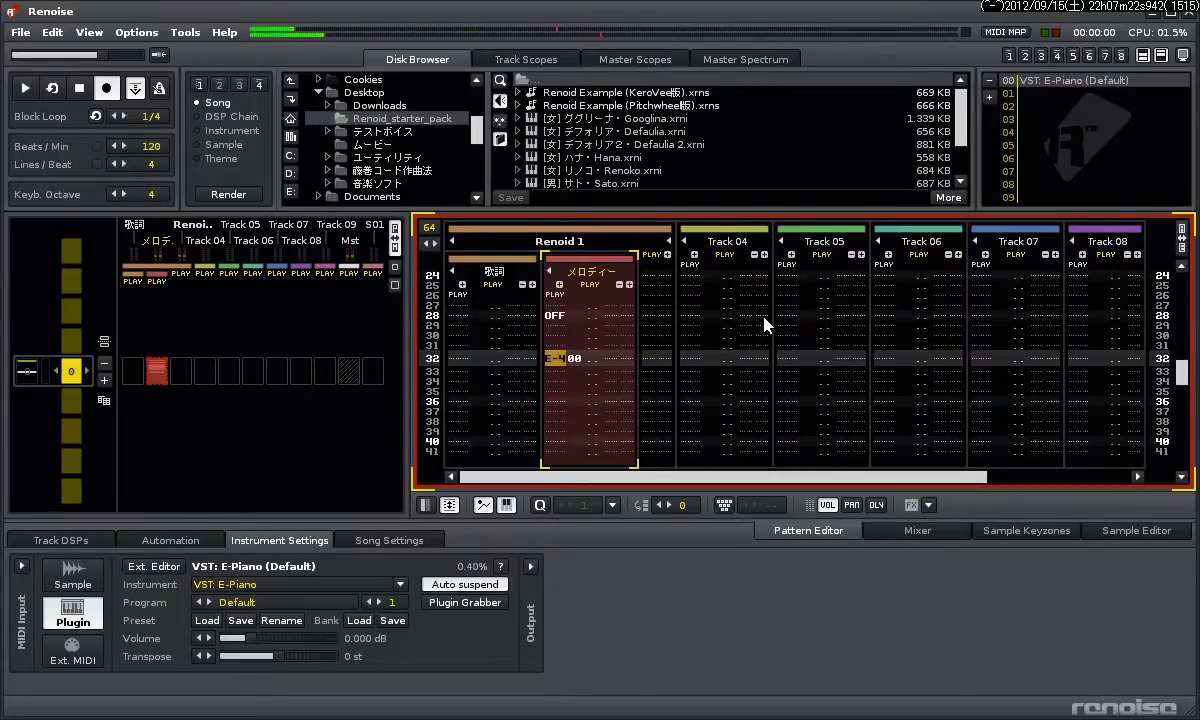
Enter G-4 on line 38 and F-4 on line 40 of the メロディー track
{"action": "key", "text": "Down"}
{"action": "key", "text": "d"}
{"action": "key", "text": "Down"}
{"action": "key", "text": "Down"}
{"action": "key", "text": "Down"}
{"action": "key", "text": "Down"}
{"action": "key", "text": "Down"}
{"action": "key", "text": "b"}
{"action": "key", "text": "Down"}
{"action": "key", "text": "Down"}
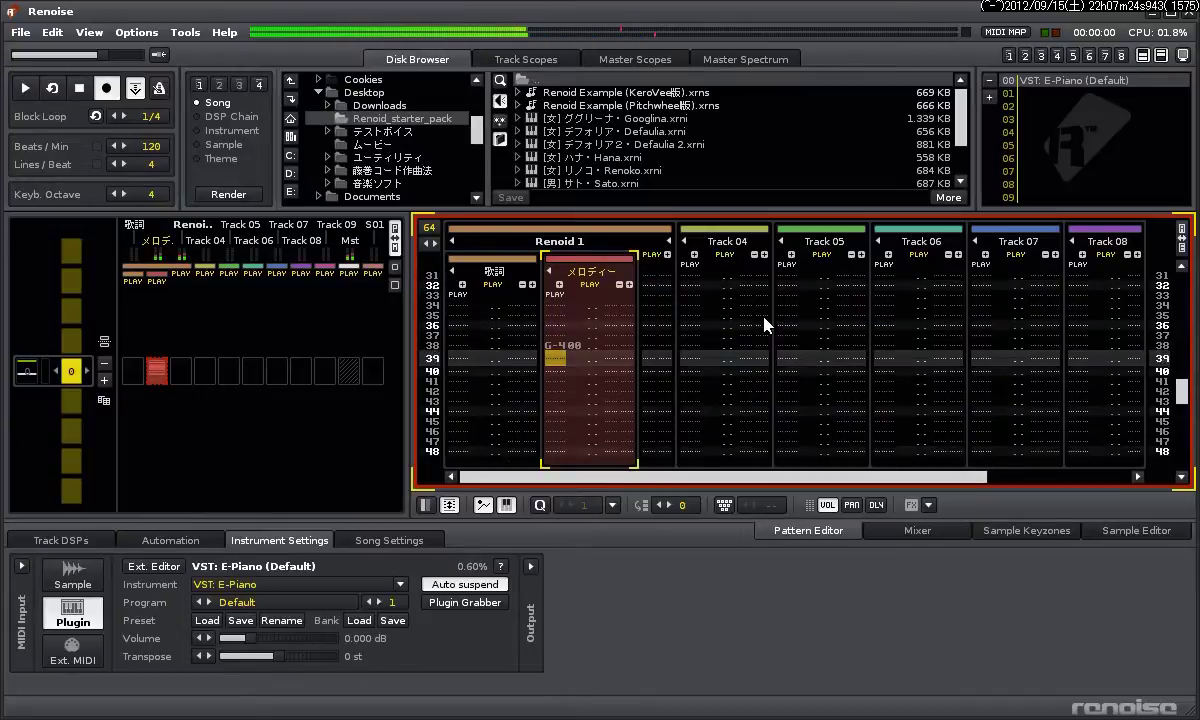
{"action": "key", "text": "v"}
Enter D#4 on line 44 and D-4 on line 48 of the メロディー track
{"action": "key", "text": "Down"}
{"action": "key", "text": "Down"}
{"action": "key", "text": "Down"}
{"action": "key", "text": "Down"}
{"action": "key", "text": "d"}
{"action": "key", "text": "Down"}
{"action": "key", "text": "Down"}
{"action": "key", "text": "Down"}
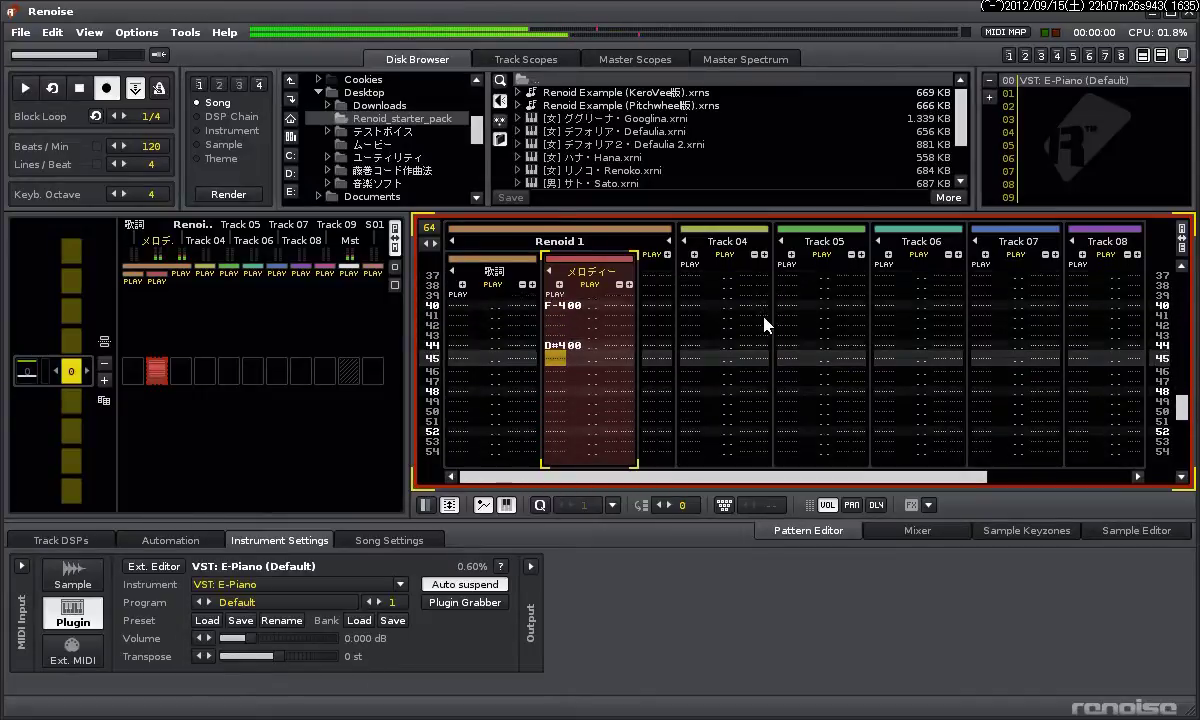
{"action": "key", "text": "Down"}
{"action": "key", "text": "x"}
Finish the first pattern's メロディー track with D#4 on line 52, F-4 on line 54 and a note-off on line 60
{"action": "key", "text": "Down"}
{"action": "key", "text": "Down"}
{"action": "key", "text": "Down"}
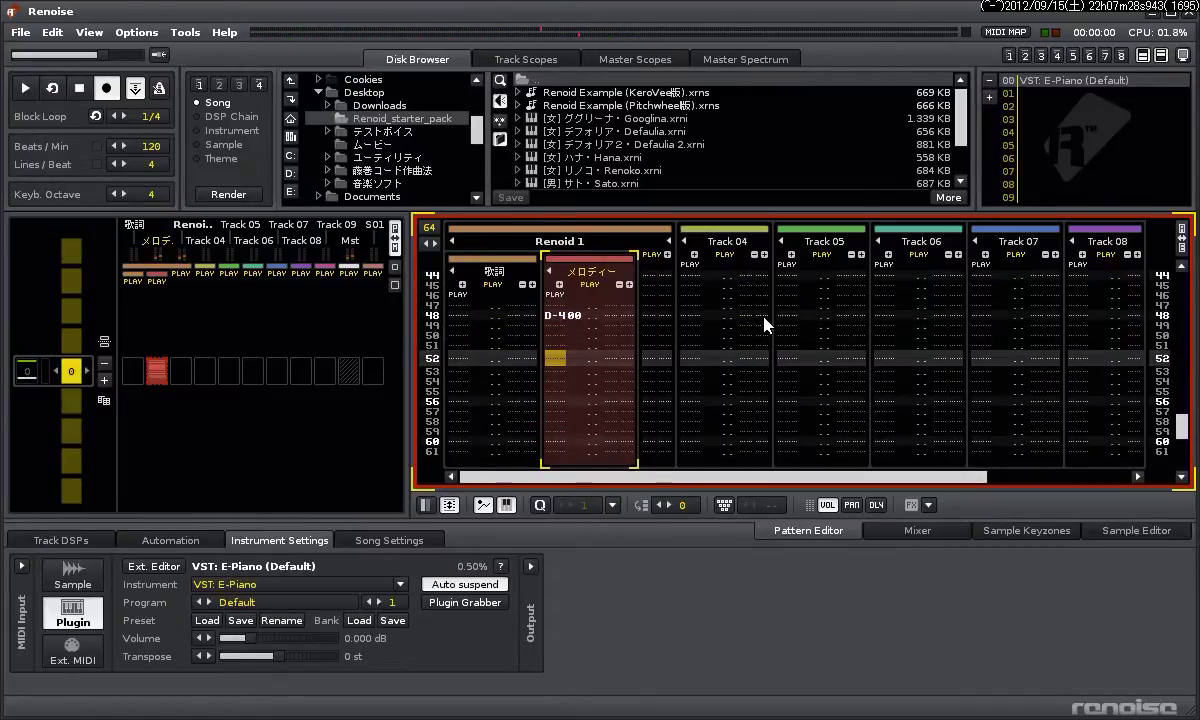
{"action": "key", "text": "d"}
{"action": "key", "text": "Down"}
{"action": "key", "text": "Down"}
{"action": "key", "text": "Down"}
{"action": "key", "text": "Down"}
{"action": "key", "text": "Down"}
{"action": "key", "text": "Down"}
{"action": "key", "text": "Down"}
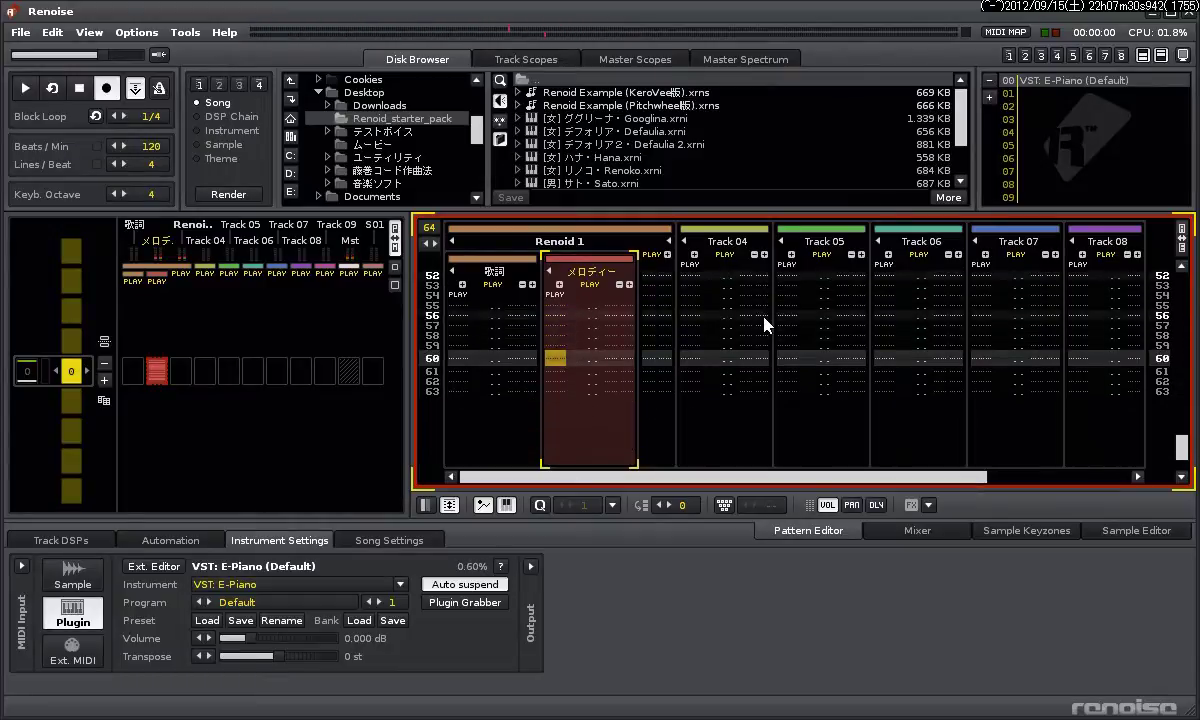
{"action": "key", "text": "Caps_Lock"}
{"action": "key", "text": "Down"}
{"action": "key", "text": "Down"}
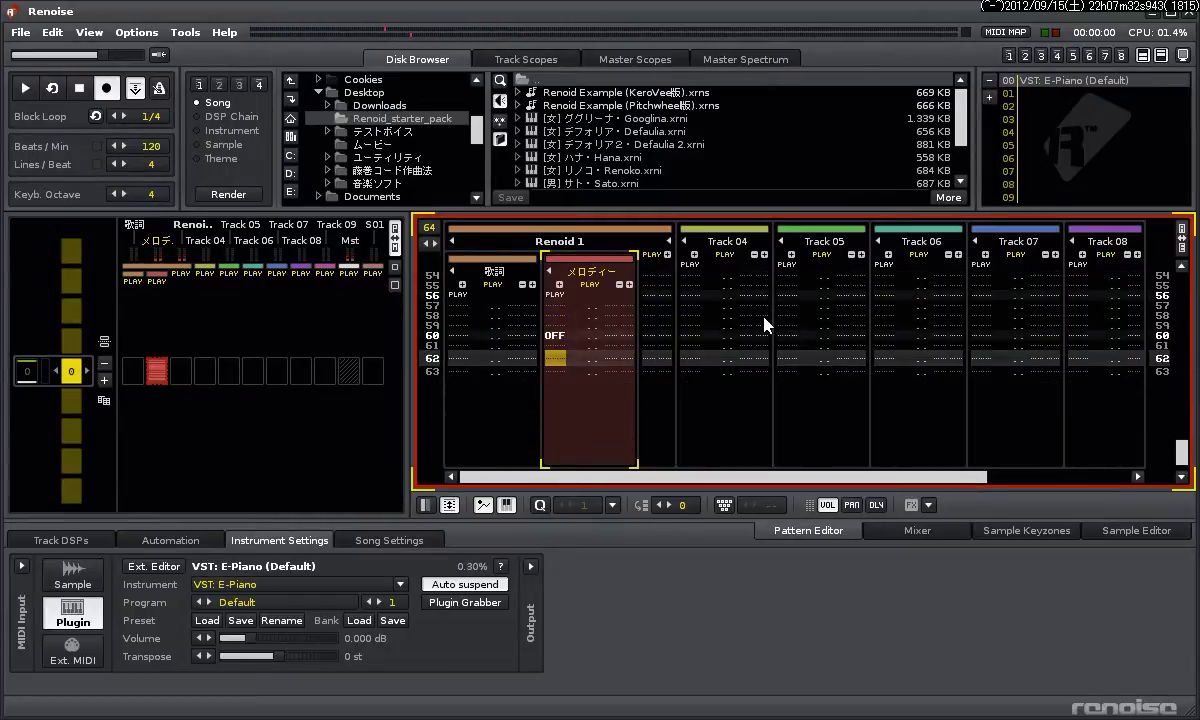
Add pattern 1 to the sequence and enter G-4 on line 00 and A-4 on line 08 of its メロディー track
{"action": "left_click", "coordinate": [104, 382]}
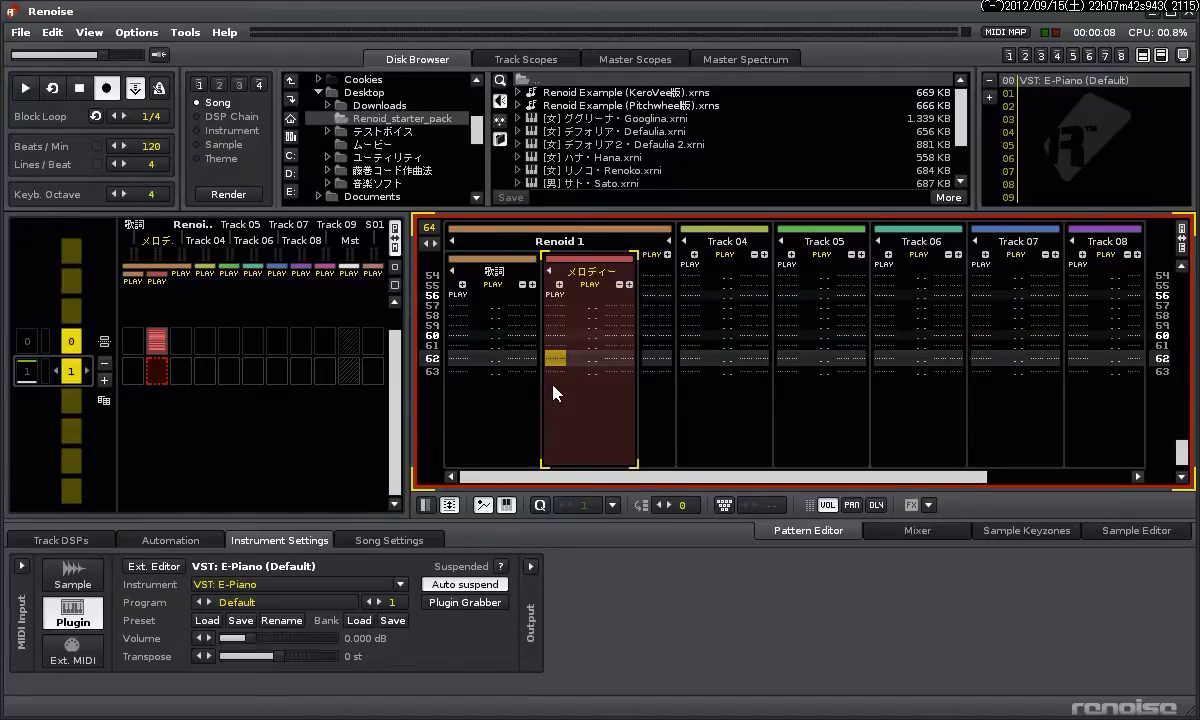
{"action": "key", "text": "Down"}
{"action": "key", "text": "Down"}
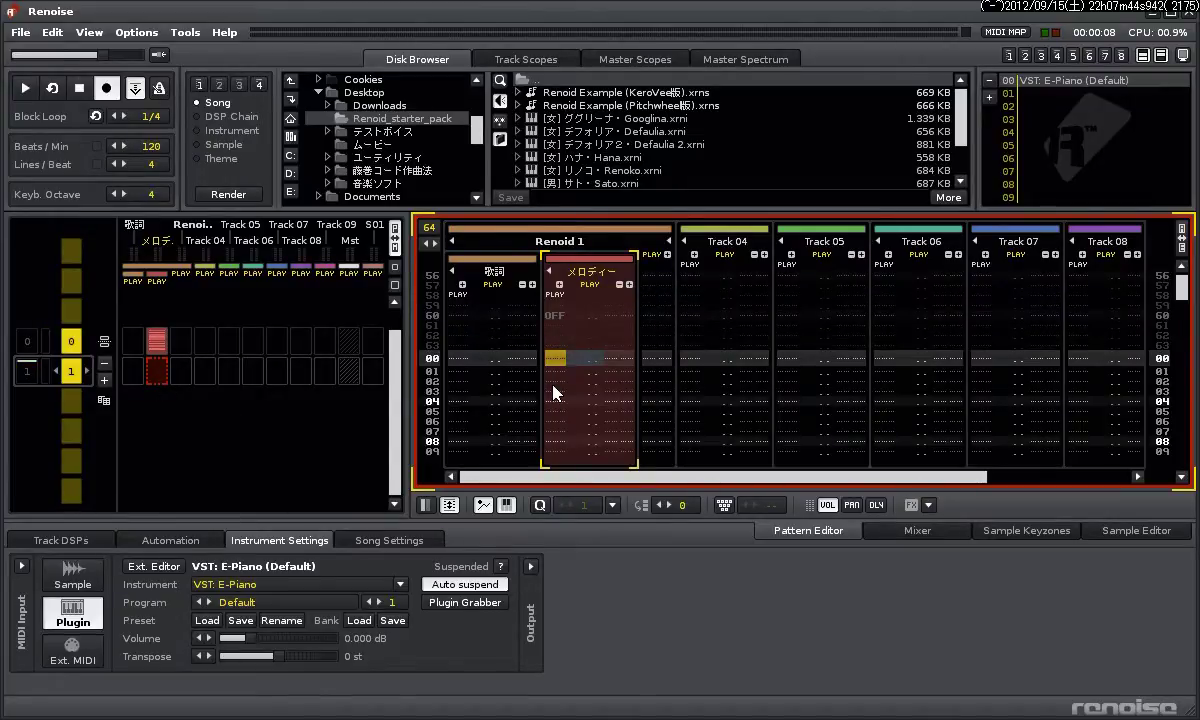
{"action": "key", "text": "Down"}
{"action": "key", "text": "Down"}
{"action": "key", "text": "Down"}
{"action": "key", "text": "Down"}
{"action": "key", "text": "Down"}
{"action": "key", "text": "Down"}
{"action": "key", "text": "Down"}
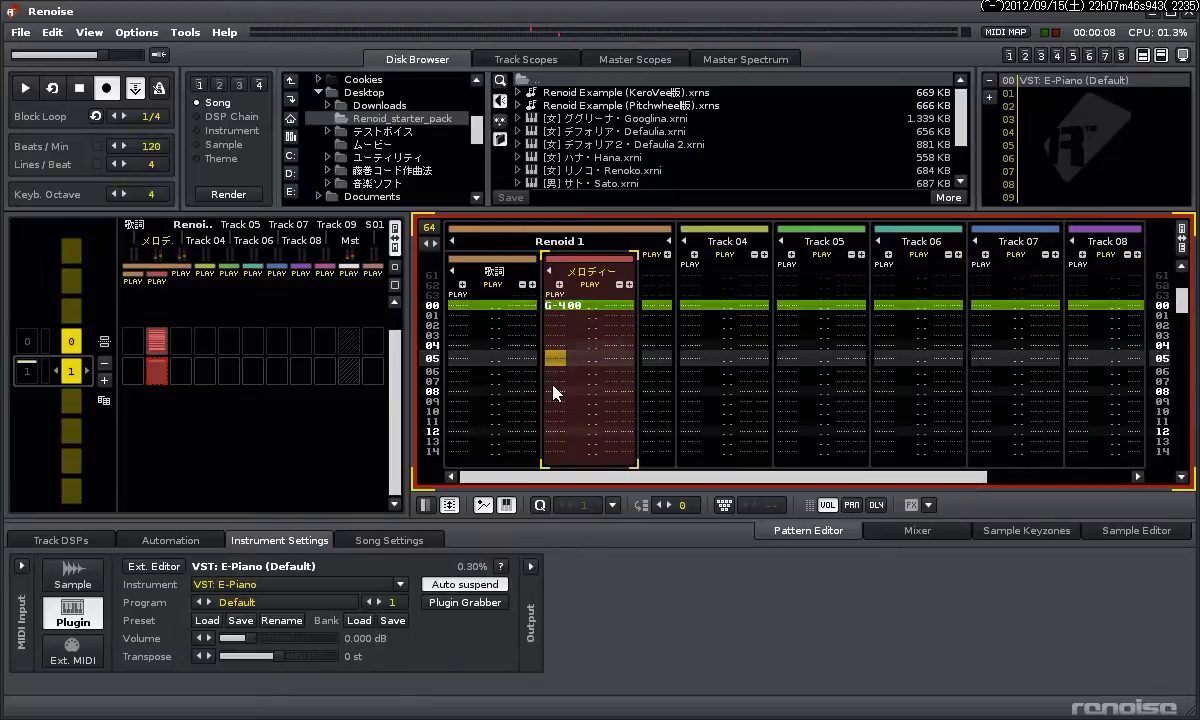
{"action": "key", "text": "Down"}
{"action": "key", "text": "n"}
Enter G-4 on line 11 and A-4 on lines 12 and 14 of pattern 1's メロディー track
{"action": "key", "text": "Down"}
{"action": "key", "text": "Down"}
{"action": "key", "text": "Down"}
{"action": "key", "text": "Down"}
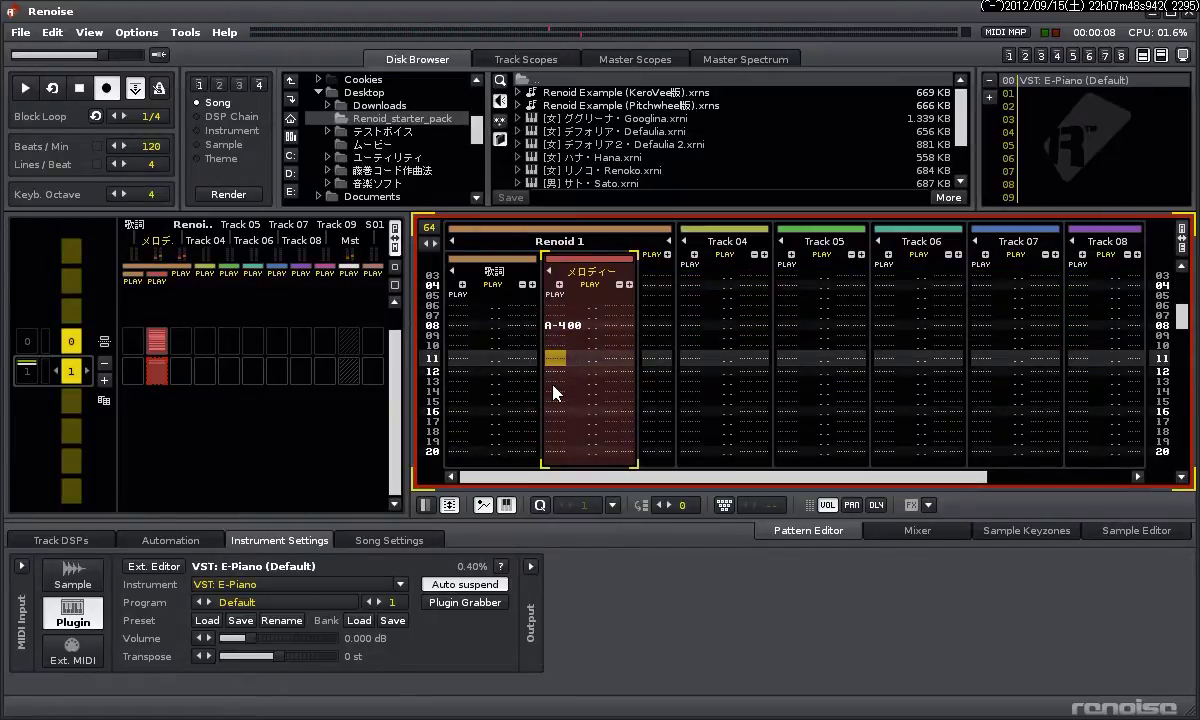
{"action": "key", "text": "Up"}
{"action": "key", "text": "b"}
{"action": "key", "text": "Down"}
{"action": "key", "text": "n"}
{"action": "key", "text": "Down"}
{"action": "key", "text": "Down"}
{"action": "key", "text": "n"}
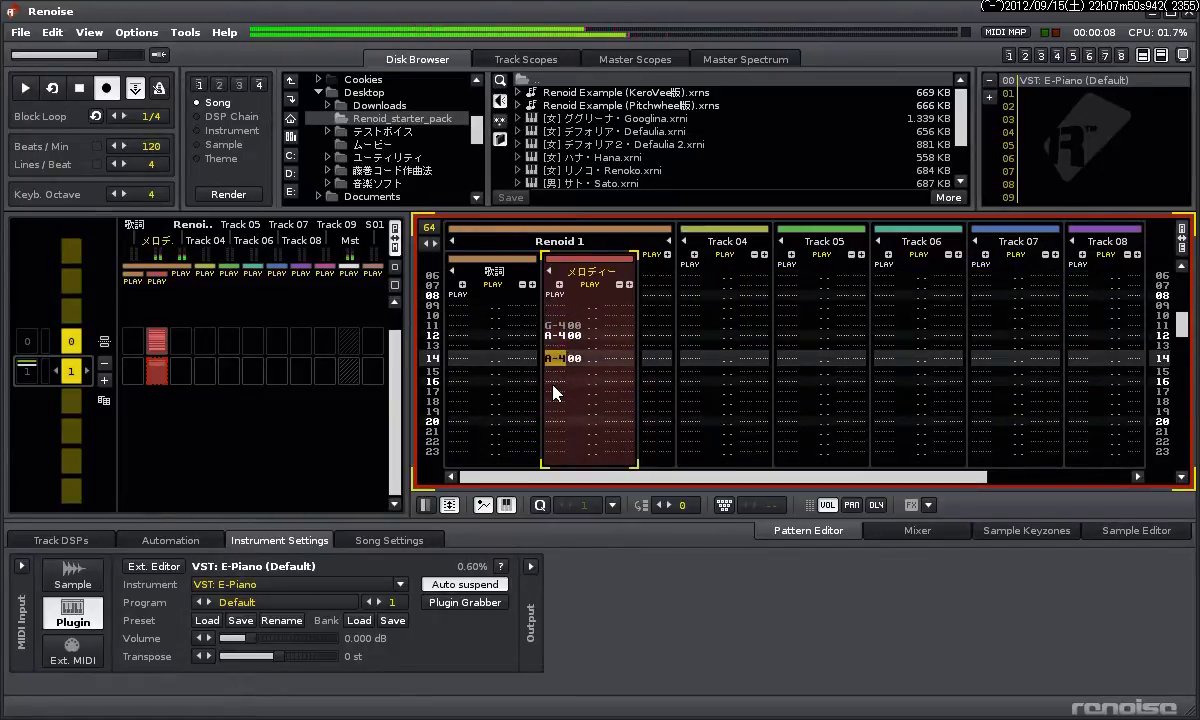
Enter A#4 on line 16 and C-5 on line 20 of pattern 1's メロディー track
{"action": "key", "text": "Down"}
{"action": "key", "text": "Down"}
{"action": "key", "text": "j"}
{"action": "key", "text": "Down"}
{"action": "key", "text": "Down"}
{"action": "key", "text": "Down"}
{"action": "key", "text": "Down"}
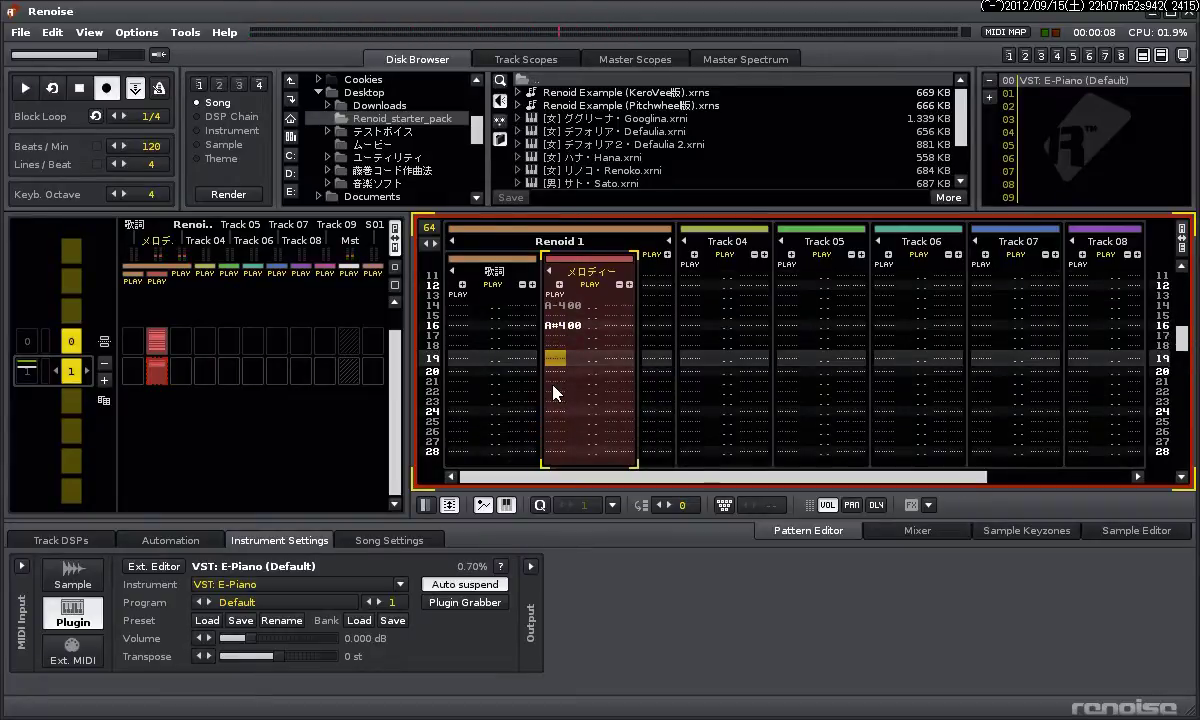
{"action": "key", "text": "comma"}
Enter D-5 on line 24 and A#4 on line 28 of pattern 1's メロディー track
{"action": "key", "text": "Down"}
{"action": "key", "text": "Down"}
{"action": "key", "text": "Down"}
{"action": "key", "text": "Down"}
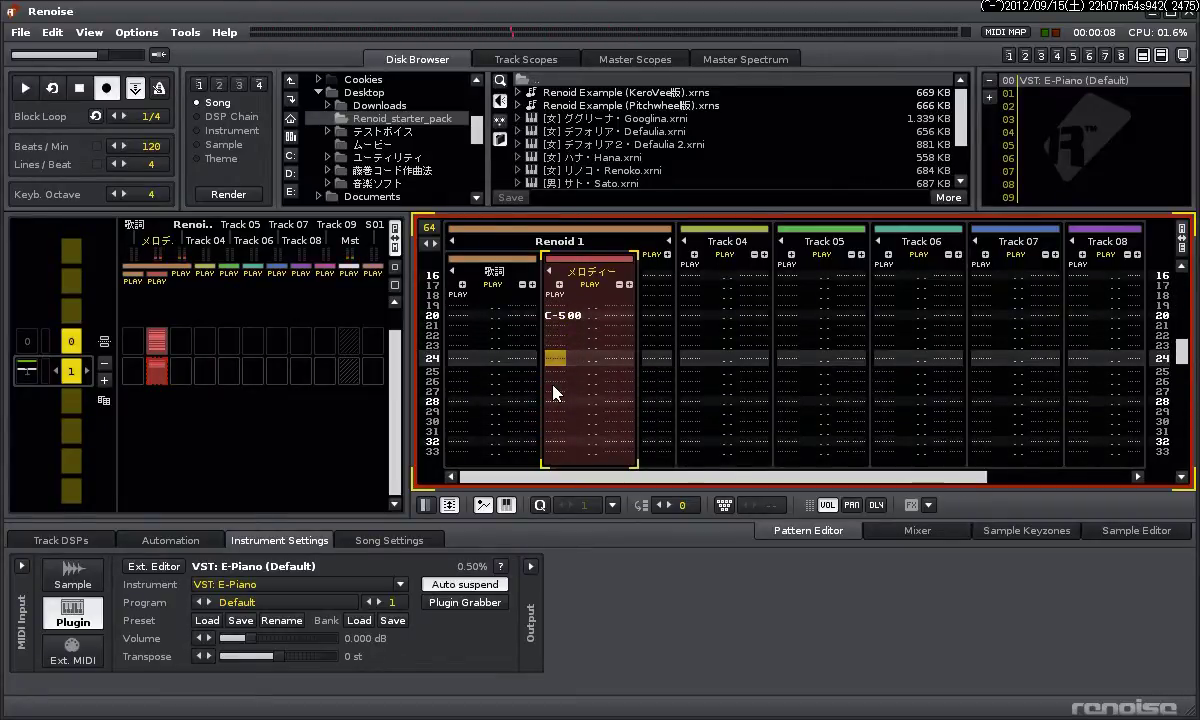
{"action": "key", "text": "Down"}
{"action": "key", "text": "Down"}
{"action": "key", "text": "Down"}
{"action": "key", "text": "Down"}
{"action": "key", "text": "j"}
Enter D#5 on lines 32 and 36 of pattern 1's メロディー track
{"action": "key", "text": "Down"}
{"action": "key", "text": "Down"}
{"action": "key", "text": "Down"}
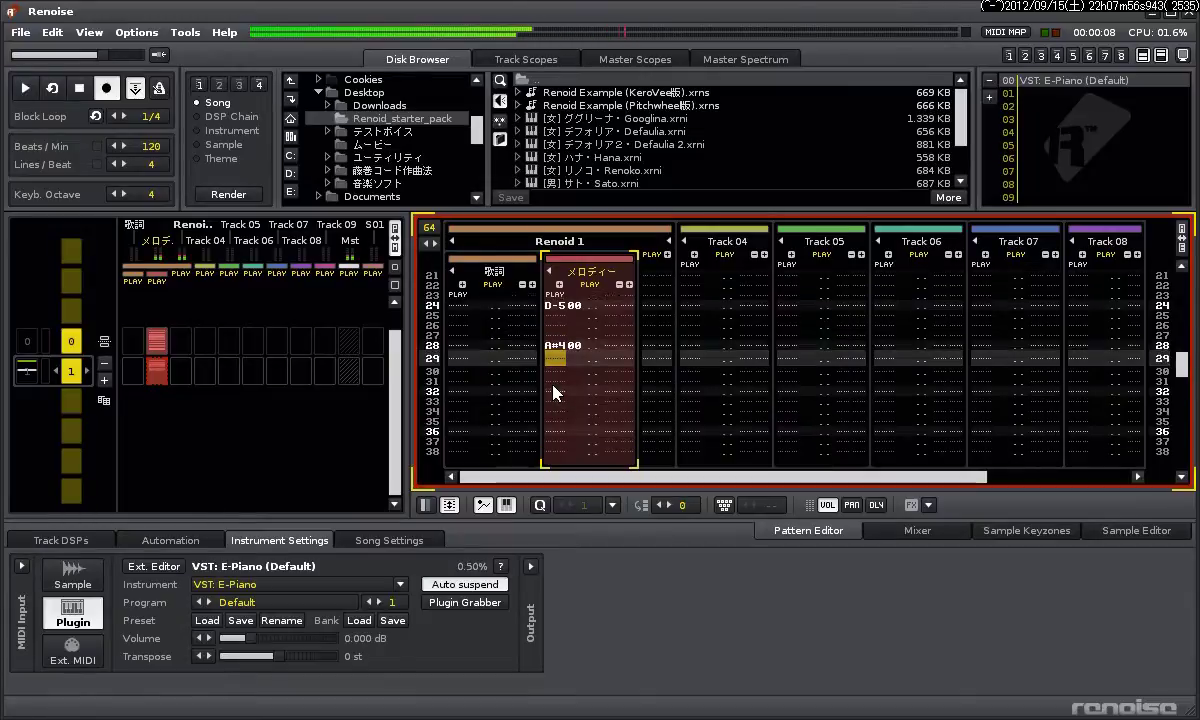
{"action": "key", "text": "Down"}
{"action": "key", "text": "semicolon"}
{"action": "key", "text": "Down"}
{"action": "key", "text": "Down"}
{"action": "key", "text": "Down"}
{"action": "key", "text": "Down"}
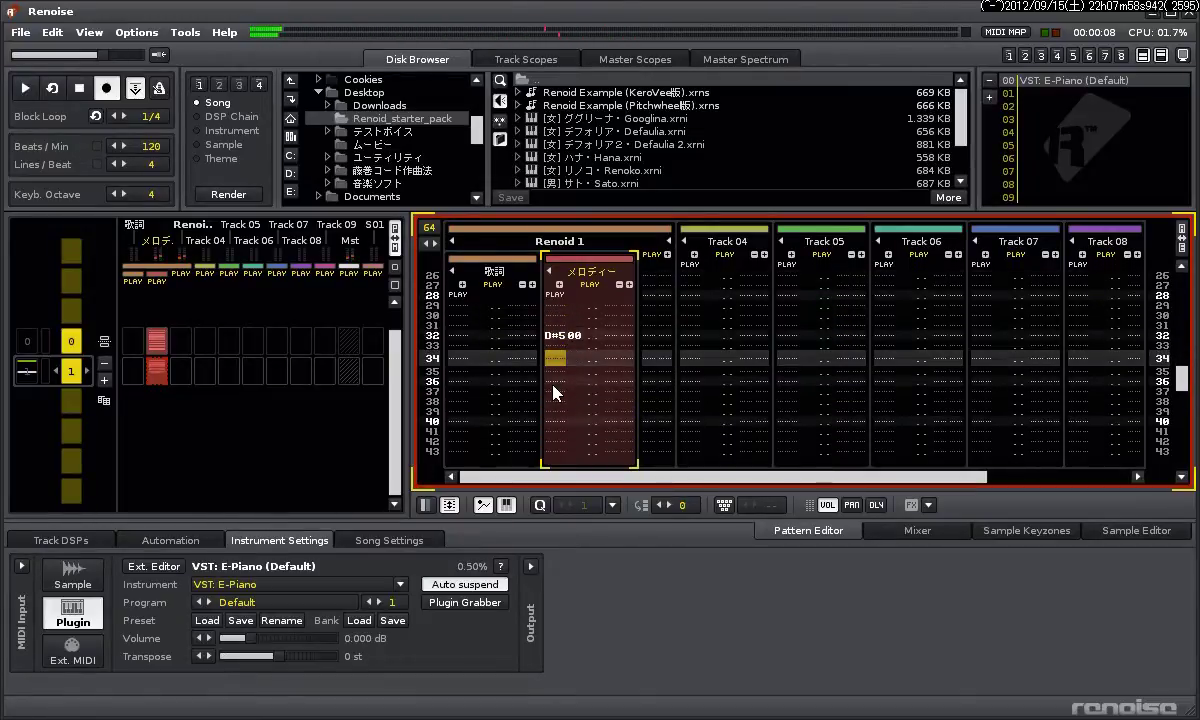
{"action": "key", "text": "Down"}
{"action": "key", "text": "Down"}
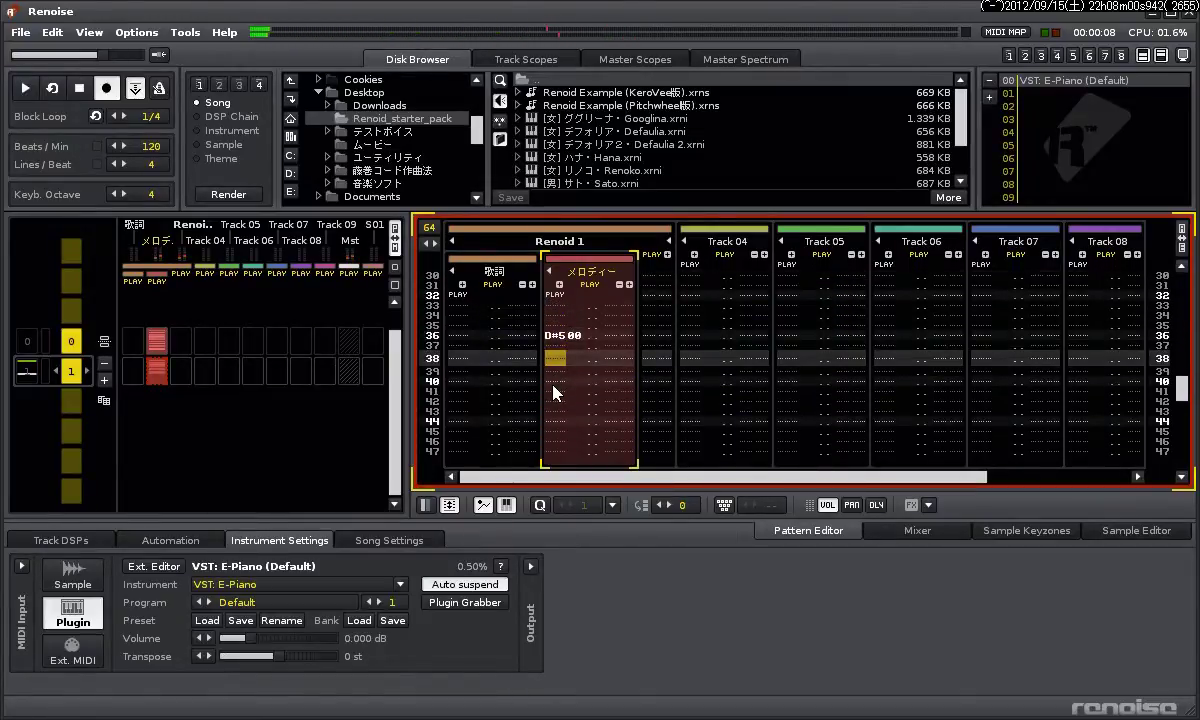
Continue pattern 1's メロディー track with D-5 on line 38, C-5 on line 40, A#4 on line 42 and C-5 on line 46
{"action": "key", "text": "period"}
{"action": "key", "text": "Down"}
{"action": "key", "text": "Down"}
{"action": "key", "text": "comma"}
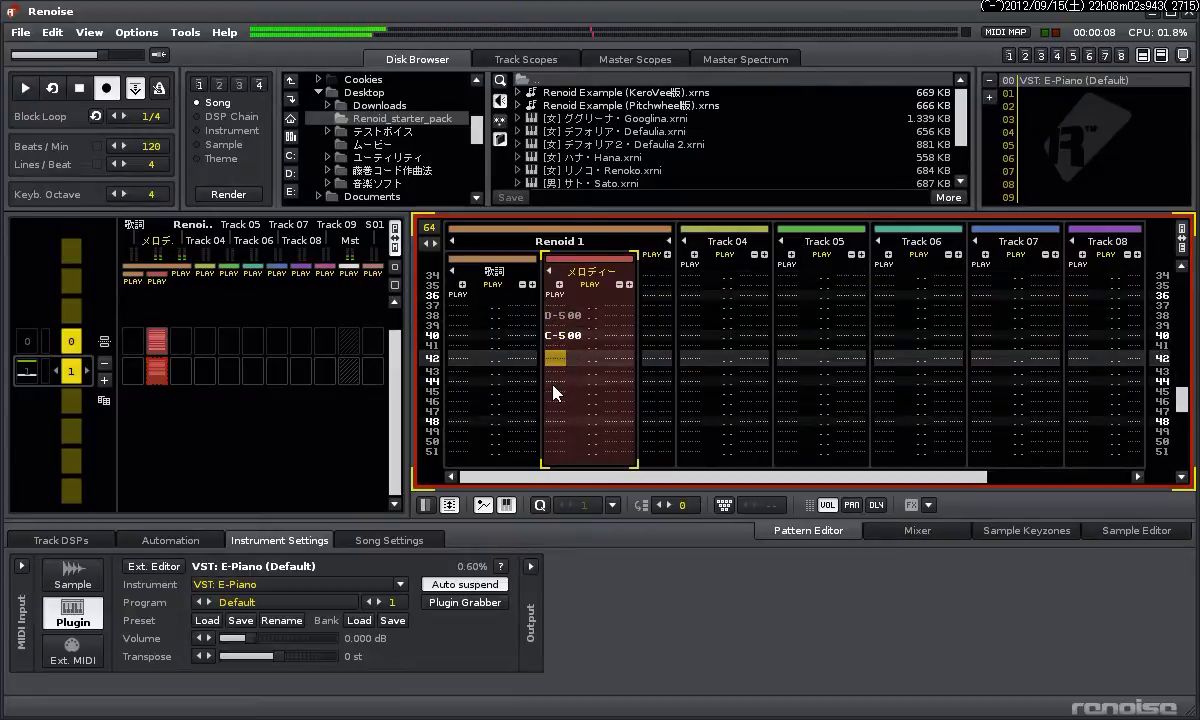
{"action": "key", "text": "Down"}
{"action": "key", "text": "Down"}
{"action": "key", "text": "j"}
{"action": "key", "text": "Down"}
{"action": "key", "text": "Down"}
{"action": "key", "text": "Down"}
{"action": "key", "text": "Down"}
{"action": "key", "text": "comma"}
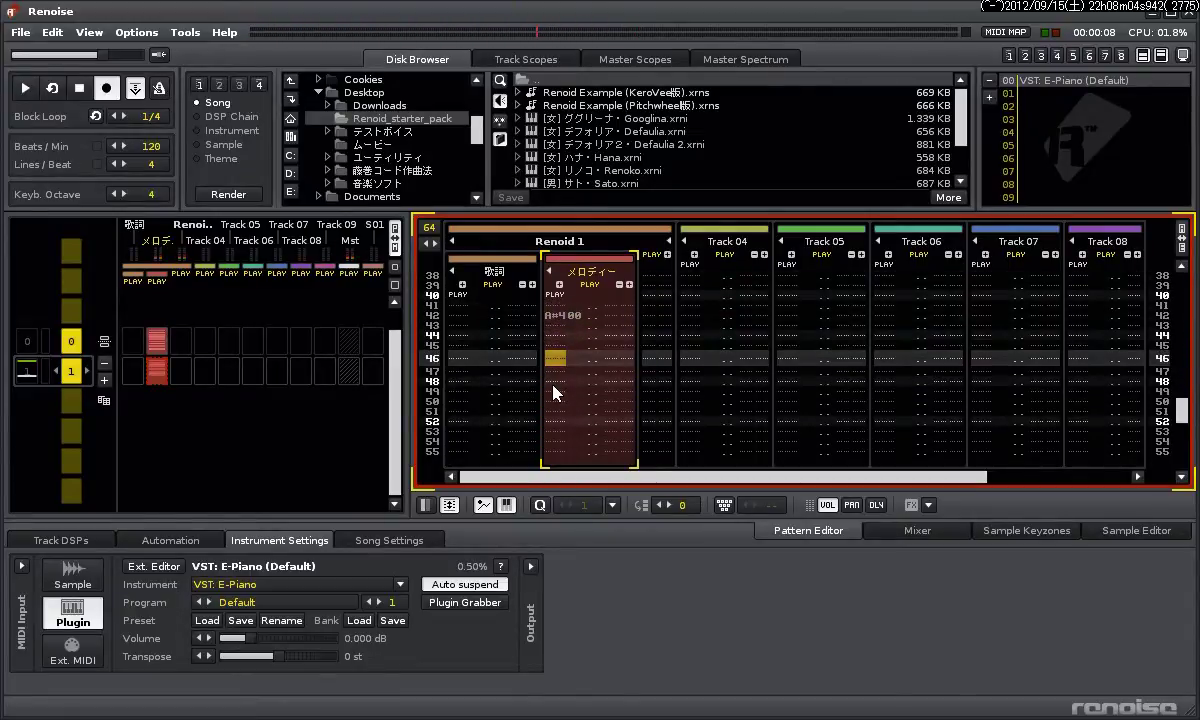
Enter A#4 on line 48 and a note-off on line 56 of pattern 1's メロディー track, and turn off edit mode
{"action": "key", "text": "Down"}
{"action": "key", "text": "Down"}
{"action": "key", "text": "Down"}
{"action": "key", "text": "Down"}
{"action": "key", "text": "Down"}
{"action": "key", "text": "Down"}
{"action": "key", "text": "Down"}
{"action": "key", "text": "Down"}
{"action": "key", "text": "Down"}
{"action": "key", "text": "Down"}
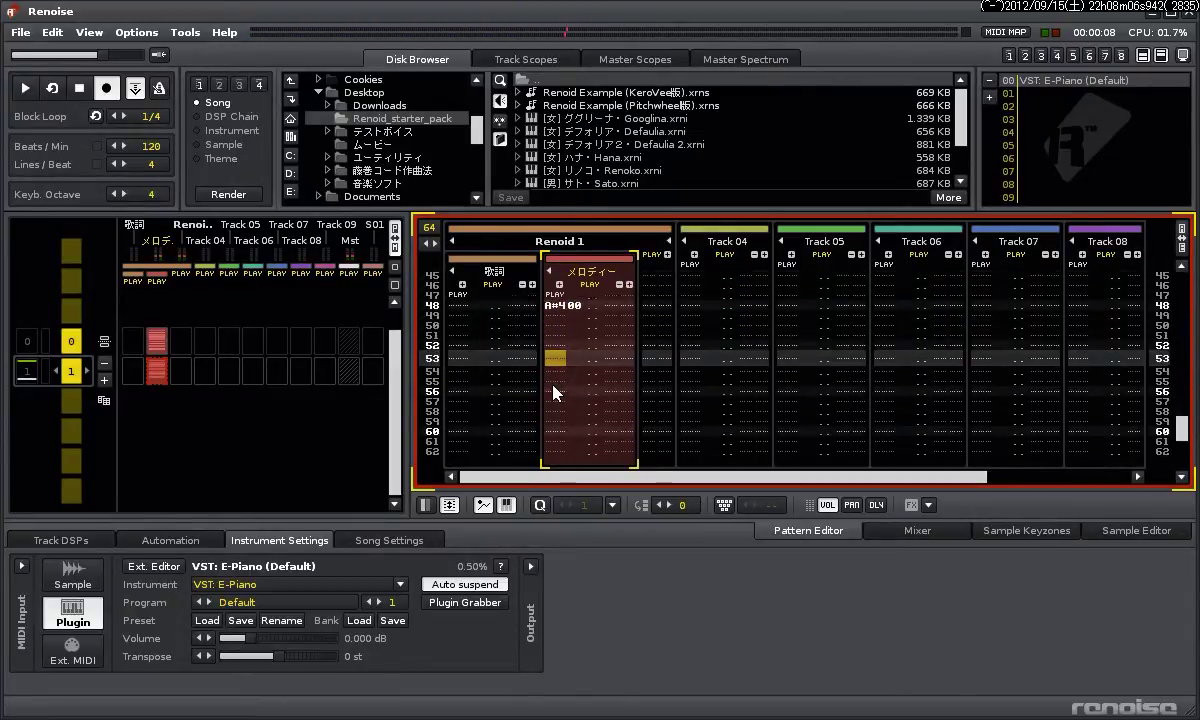
{"action": "key", "text": "Caps_Lock"}
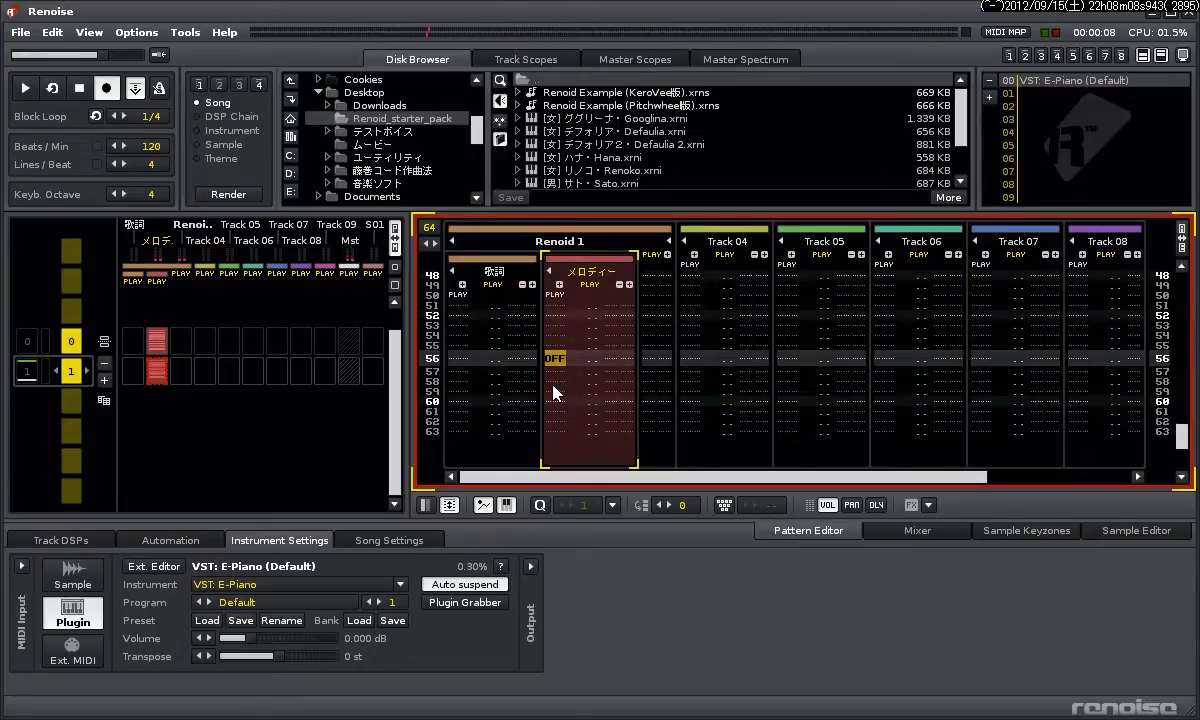
{"action": "key", "text": "Escape"}
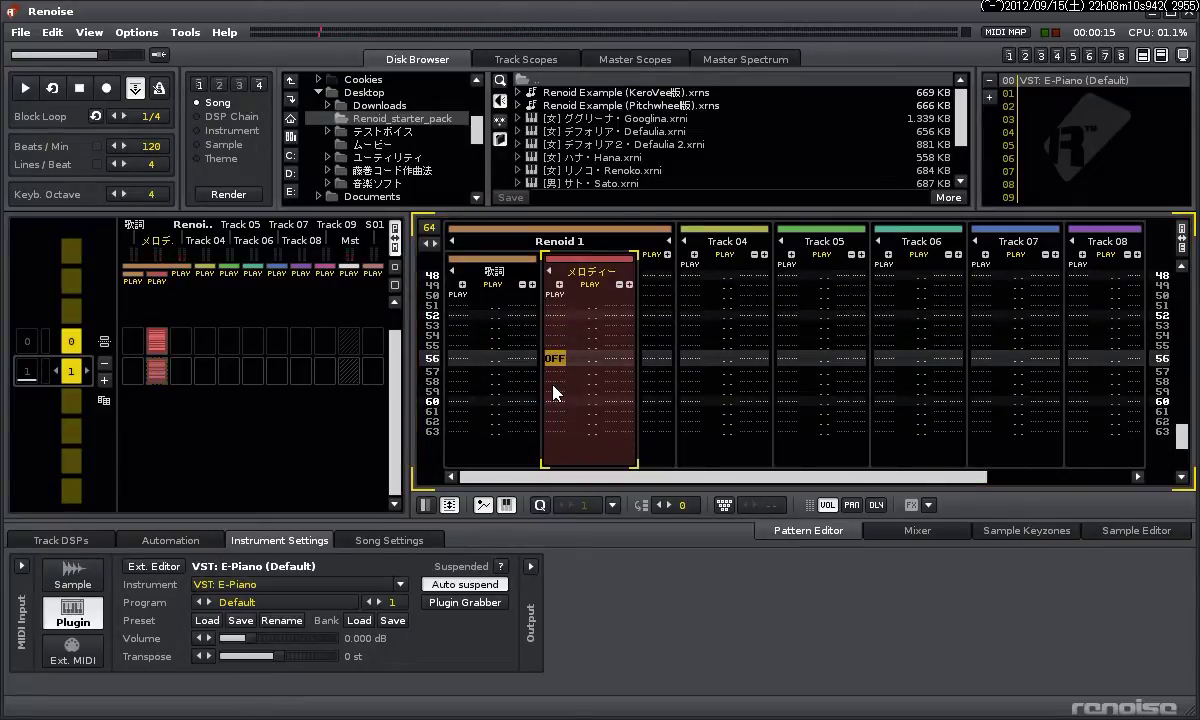
Return to pattern 0, enlarge the pattern view by hiding the disk browser, and play back the melody
{"action": "scroll", "coordinate": [399, 366], "scroll_direction": "up", "scroll_amount": 1}
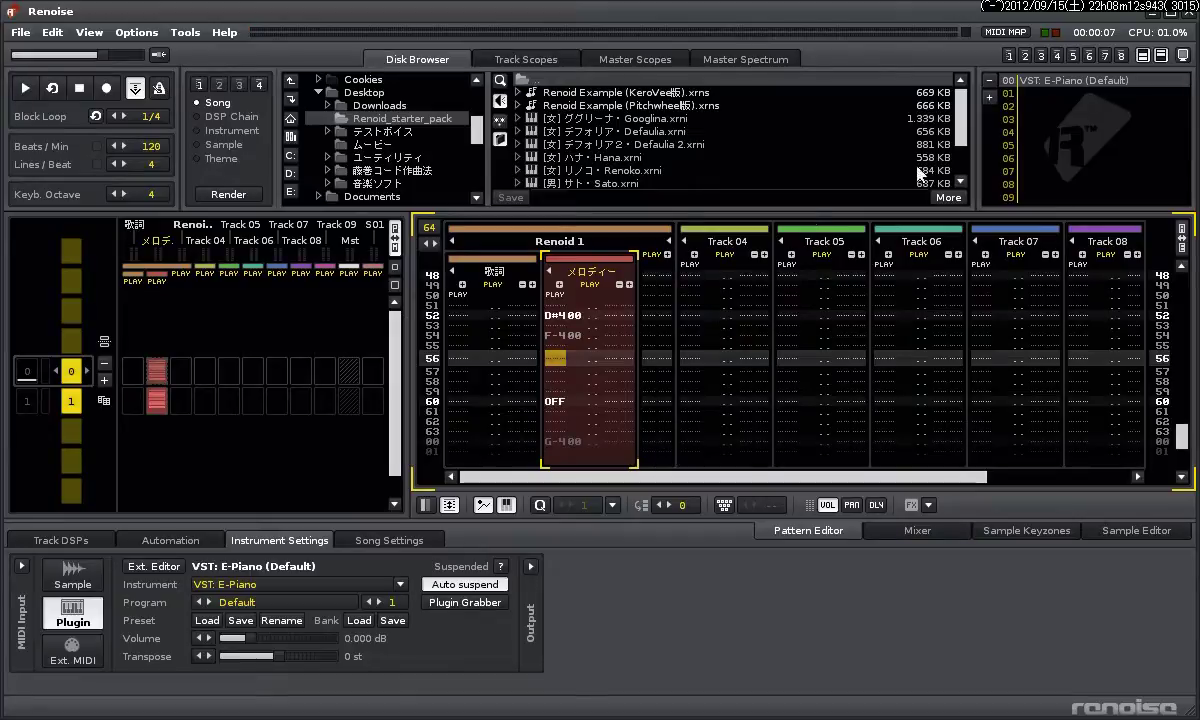
{"action": "left_click", "coordinate": [1143, 57]}
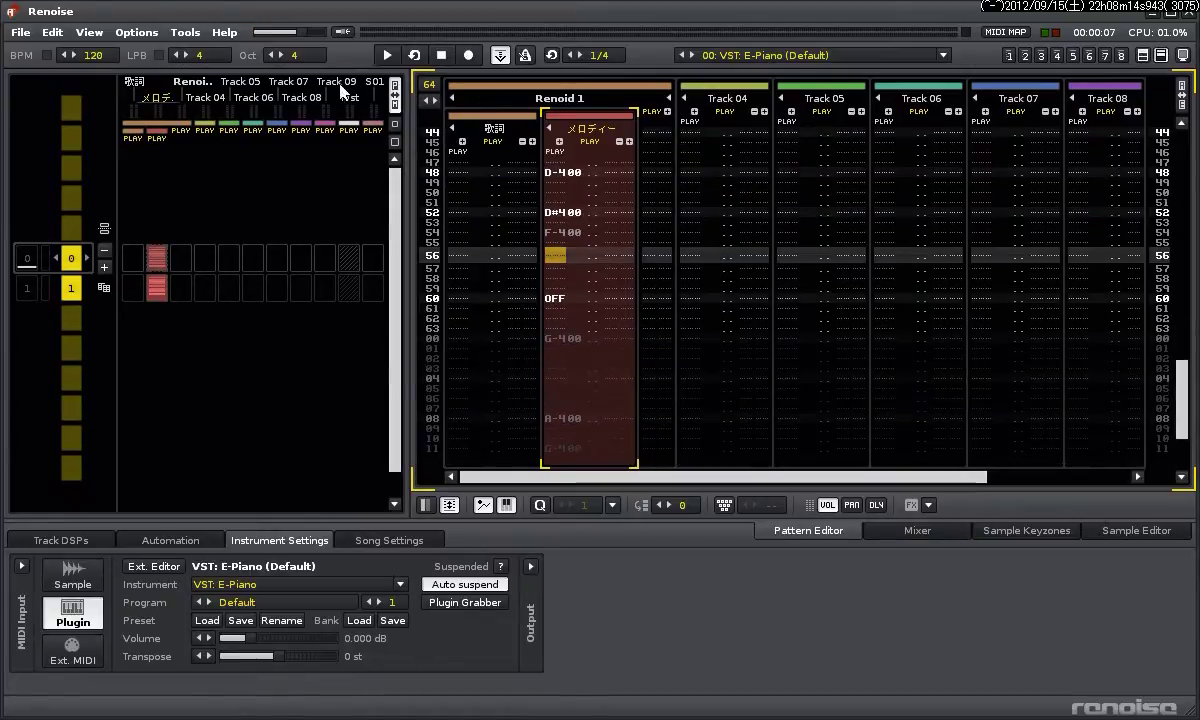
{"action": "left_click", "coordinate": [388, 55]}
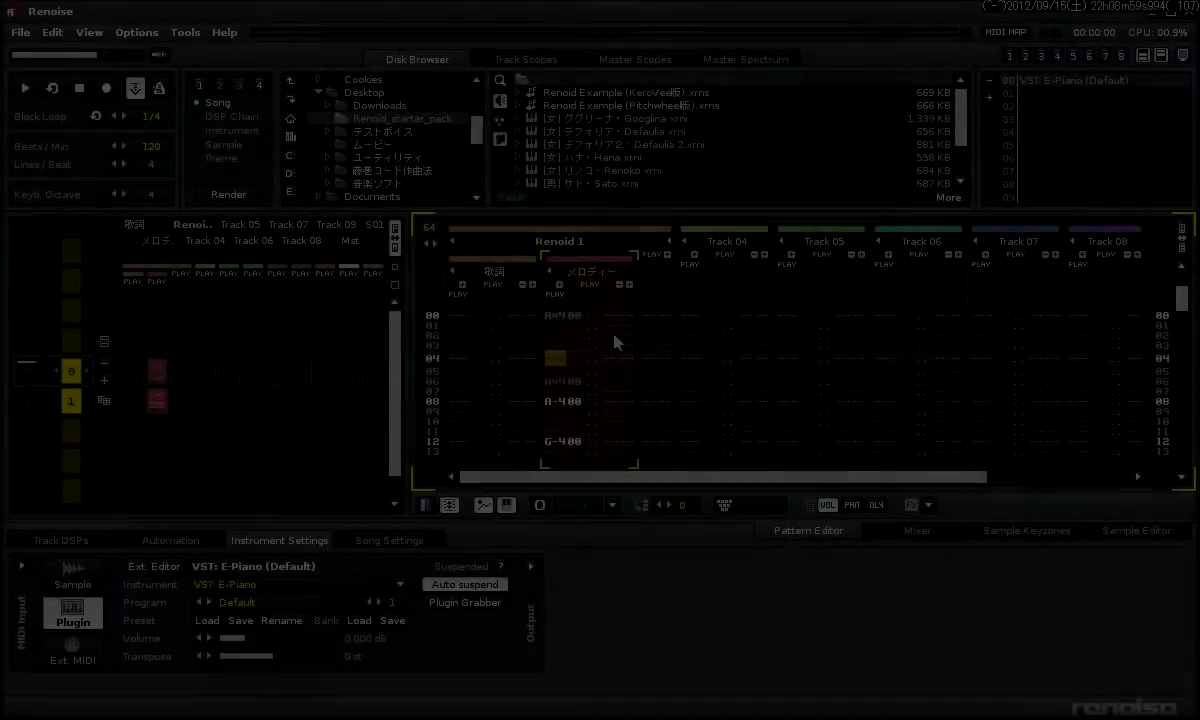
Select the 歌詞 track and load the ジュテロ・Jutero.xrni voice from Renoid_starter_pack into instrument slot 01
{"action": "left_click", "coordinate": [468, 366]}
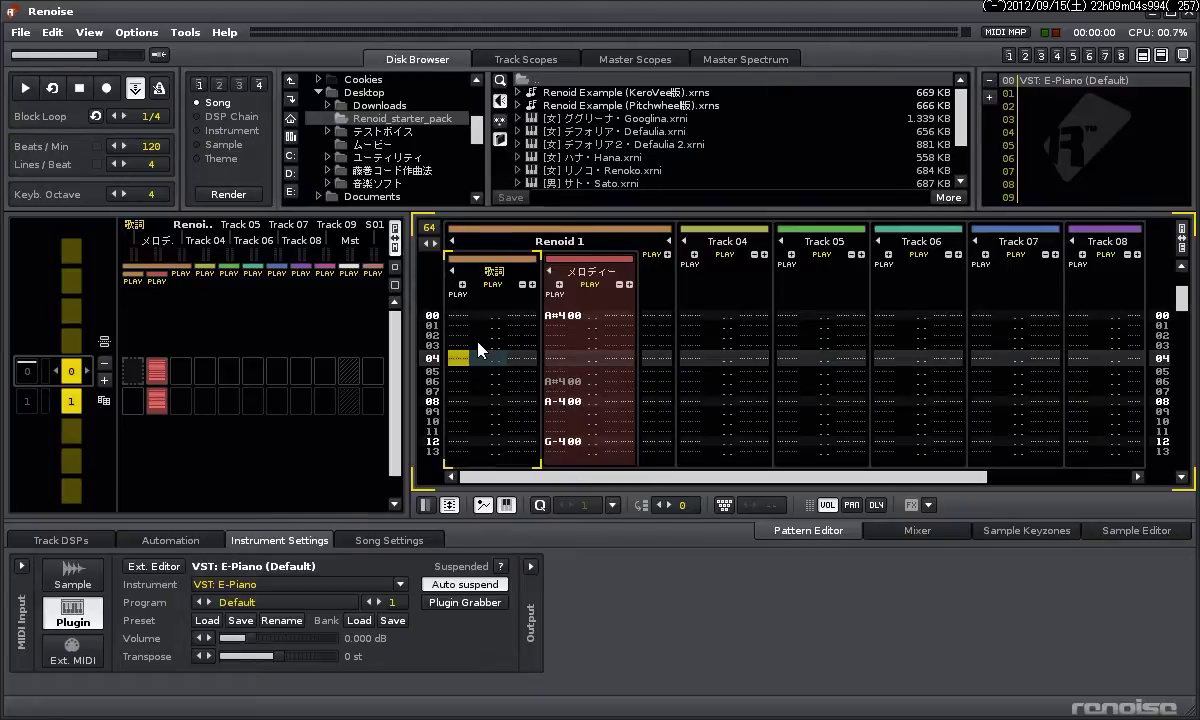
{"action": "left_click", "coordinate": [995, 93]}
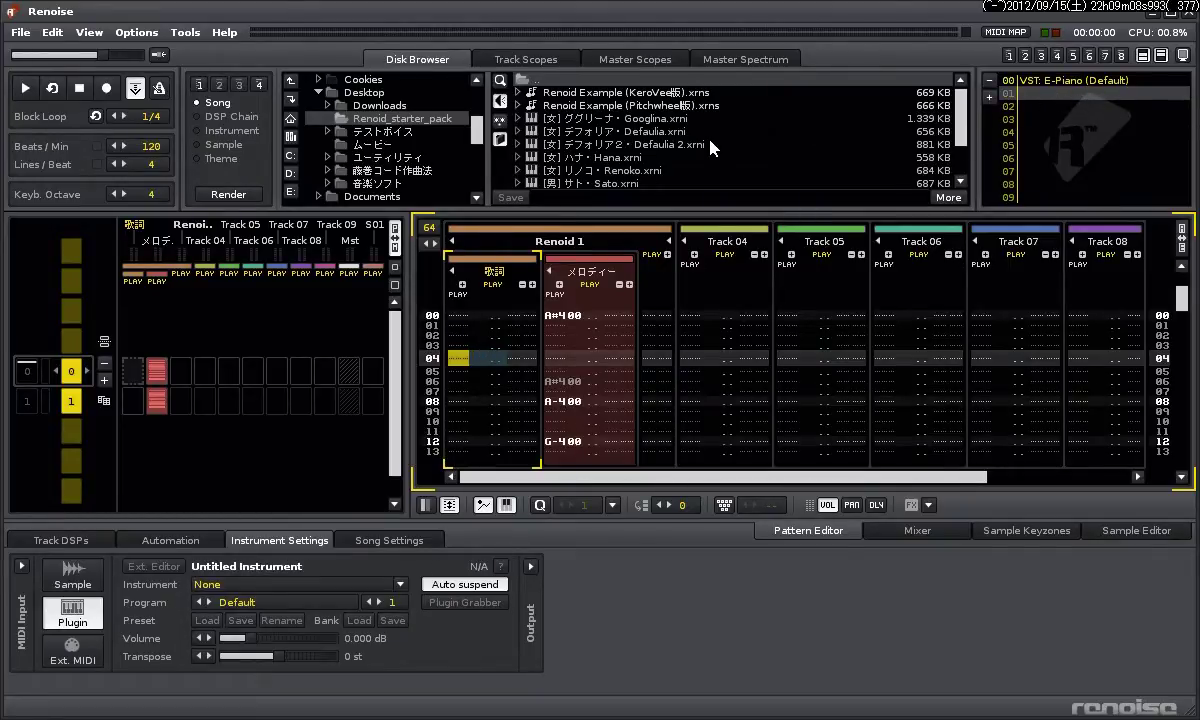
{"action": "scroll", "coordinate": [900, 115], "scroll_direction": "down", "scroll_amount": 3}
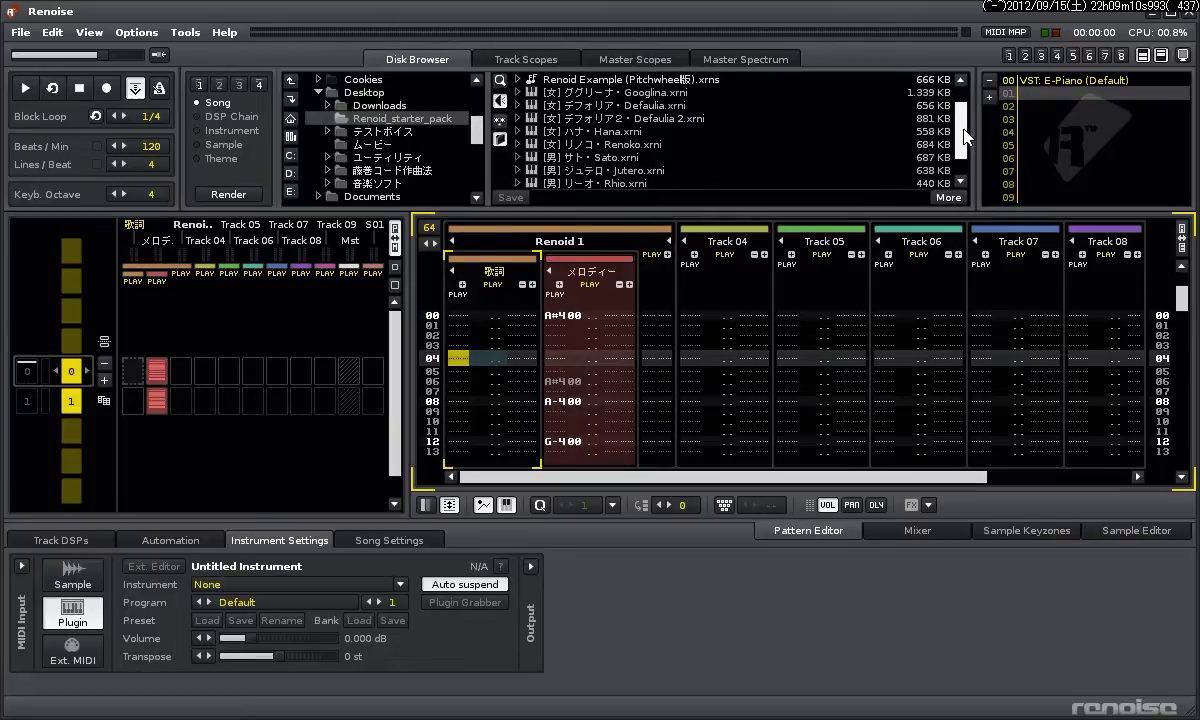
{"action": "left_click", "coordinate": [657, 160]}
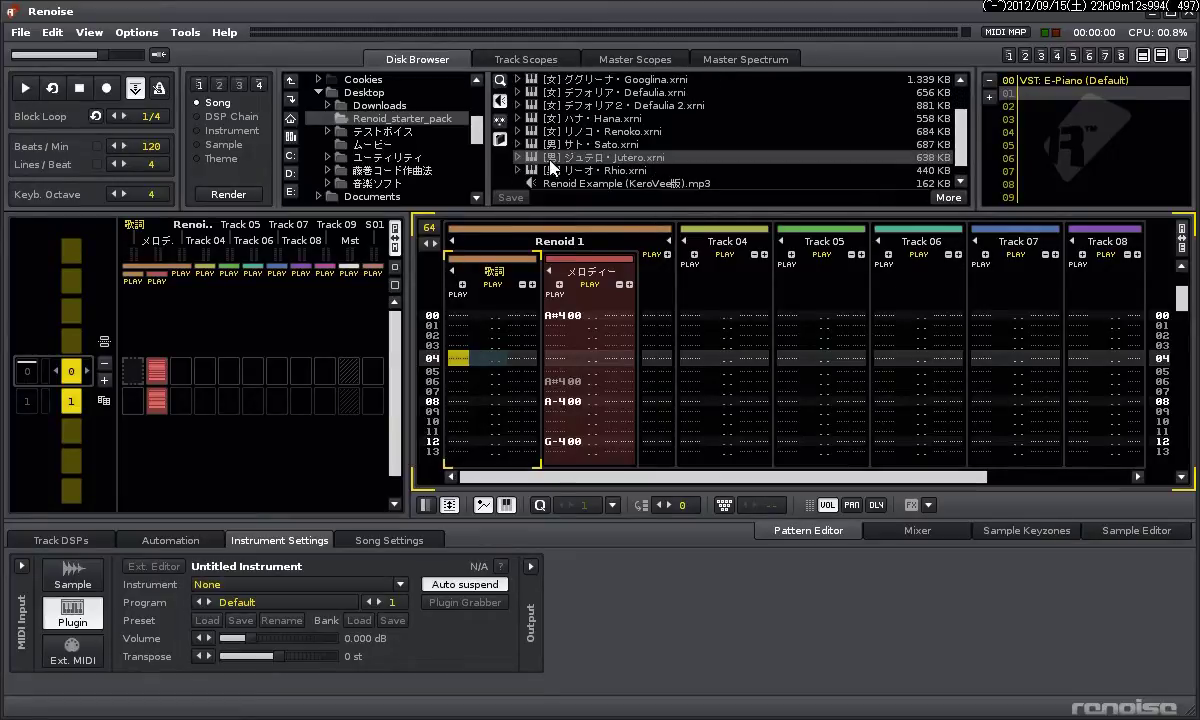
{"action": "double_click", "coordinate": [593, 160]}
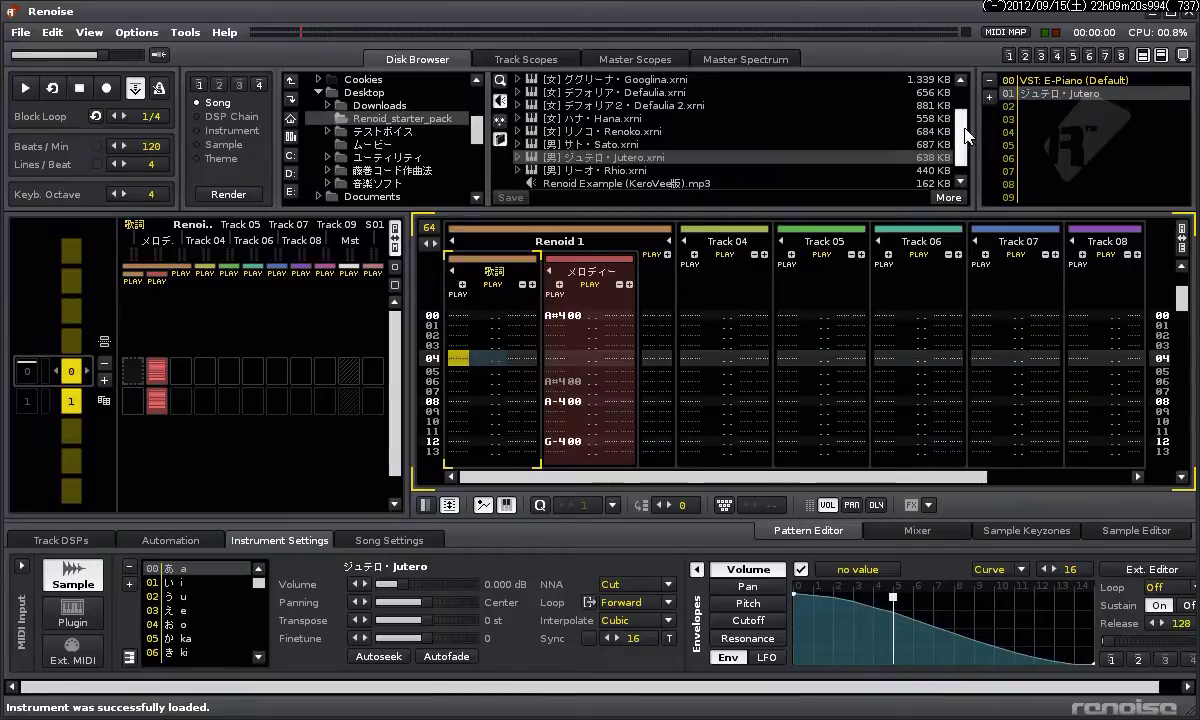
Hide the disk browser, open Words Pad for Renoid at line 00 of the 歌詞 track and move it clear of the melody
{"action": "left_click", "coordinate": [1143, 55]}
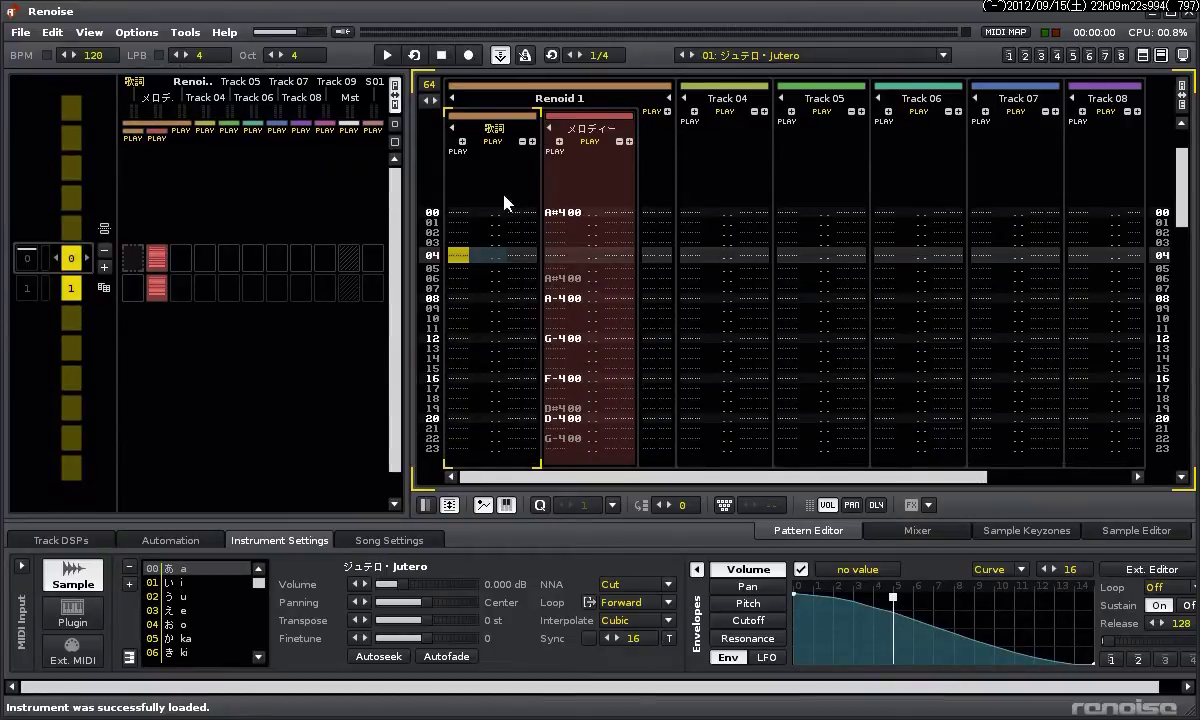
{"action": "scroll", "coordinate": [500, 208], "scroll_direction": "up", "scroll_amount": 4}
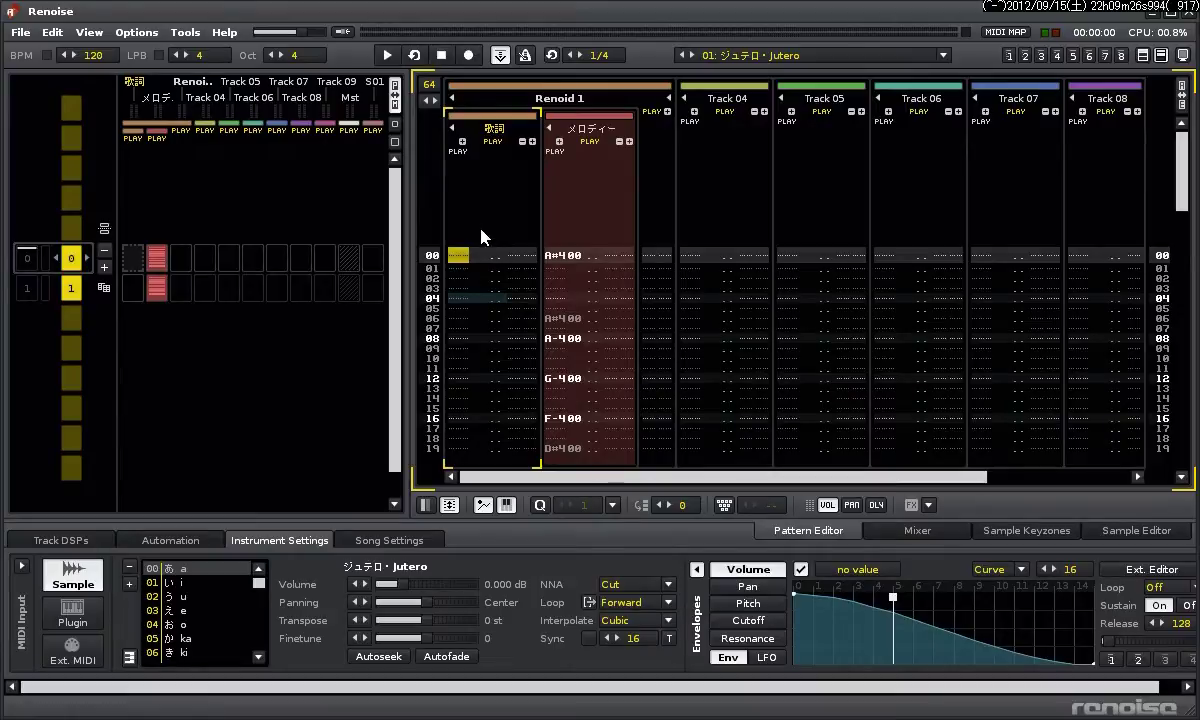
{"action": "right_click", "coordinate": [481, 236]}
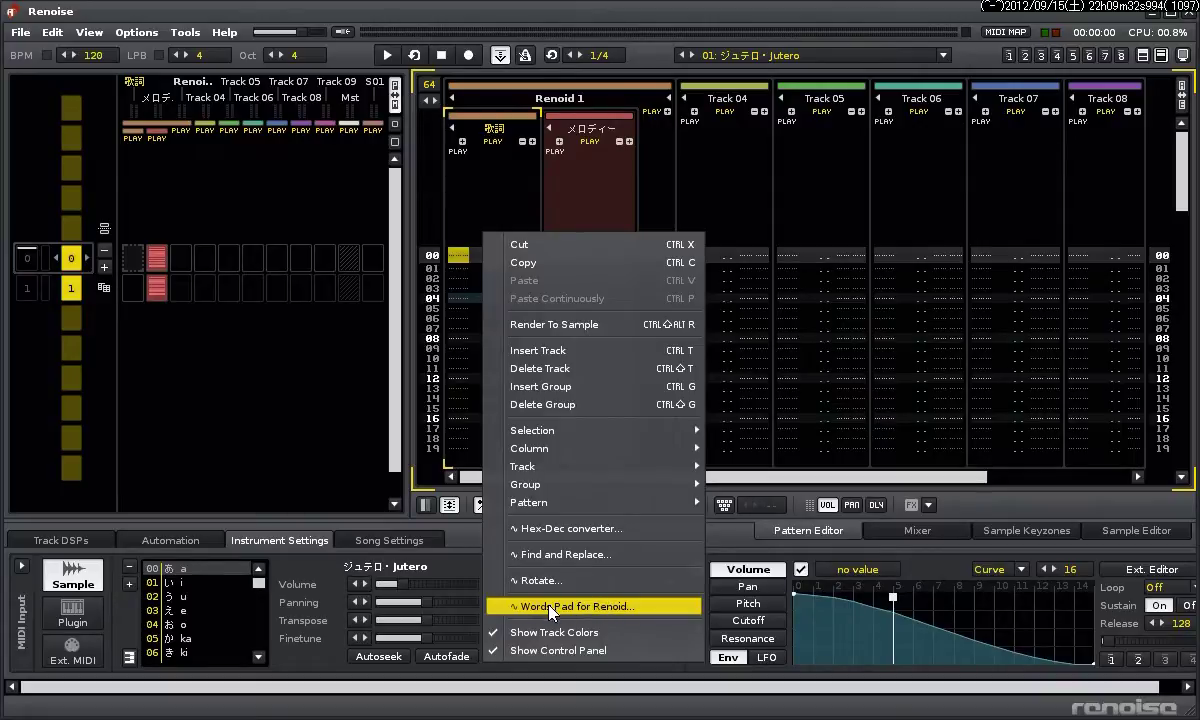
{"action": "left_click", "coordinate": [588, 607]}
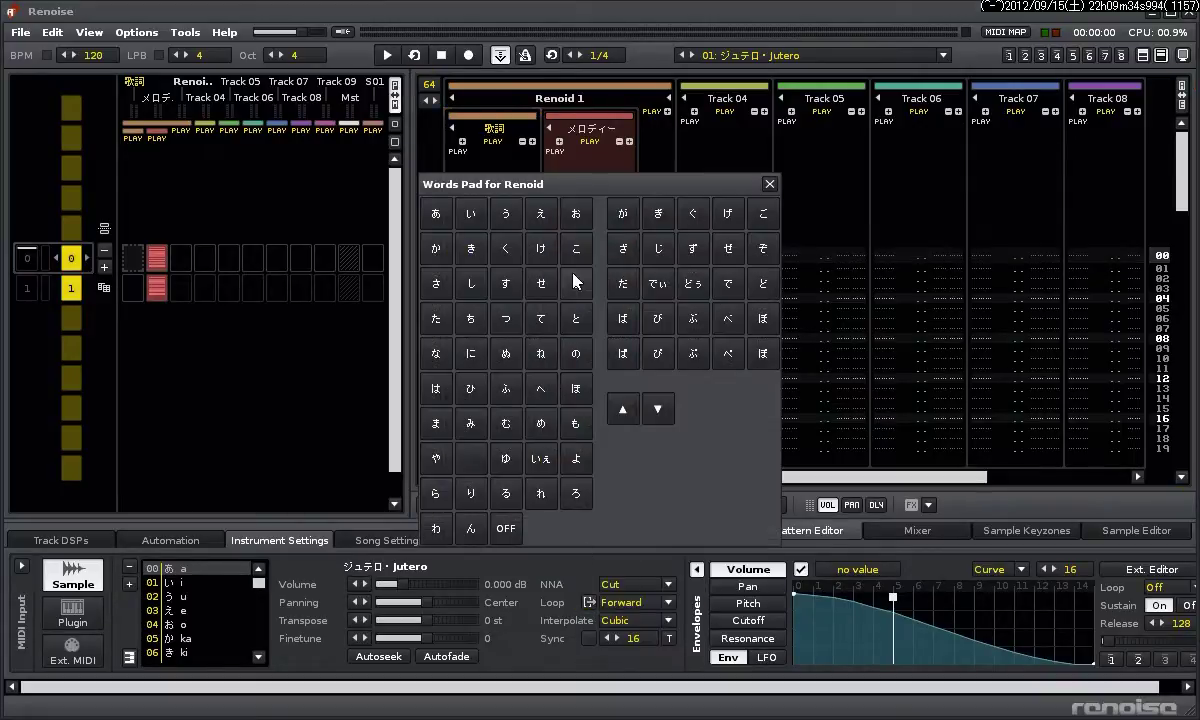
{"action": "left_click_drag", "start_coordinate": [571, 182], "coordinate": [880, 104]}
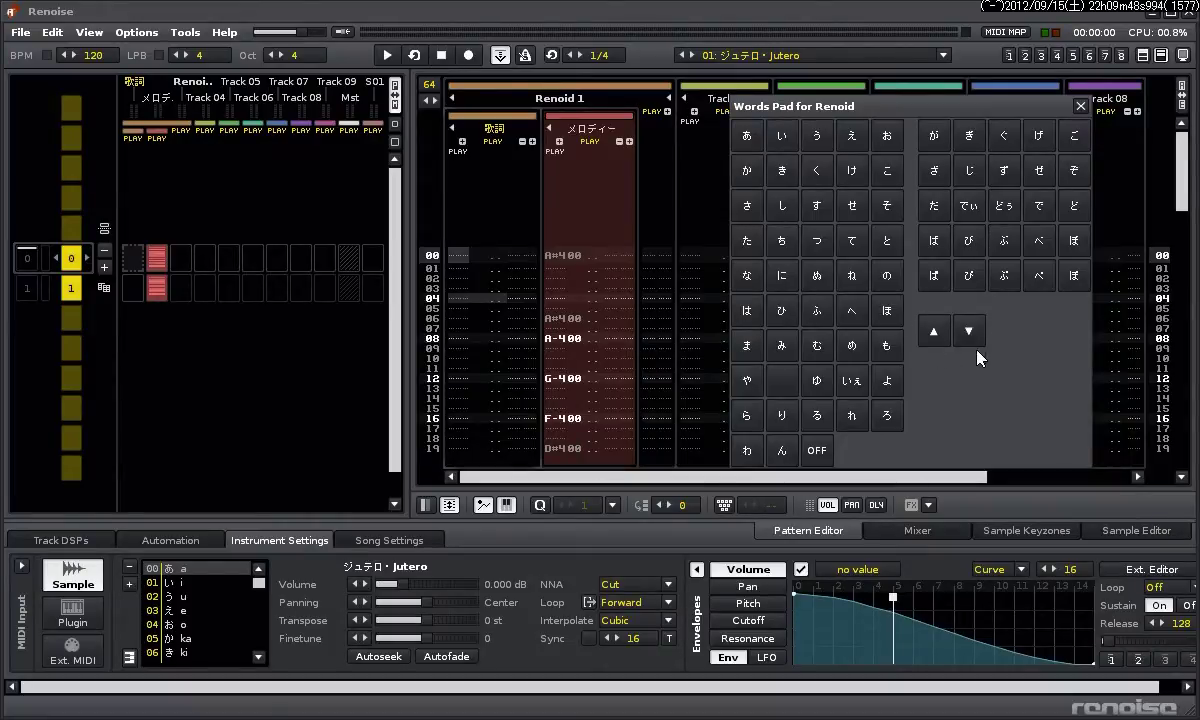
Set the edit step to 2 and enable edit mode for entering lyrics in the 歌詞 track
{"action": "left_click", "coordinate": [669, 505]}
{"action": "left_click", "coordinate": [669, 505]}
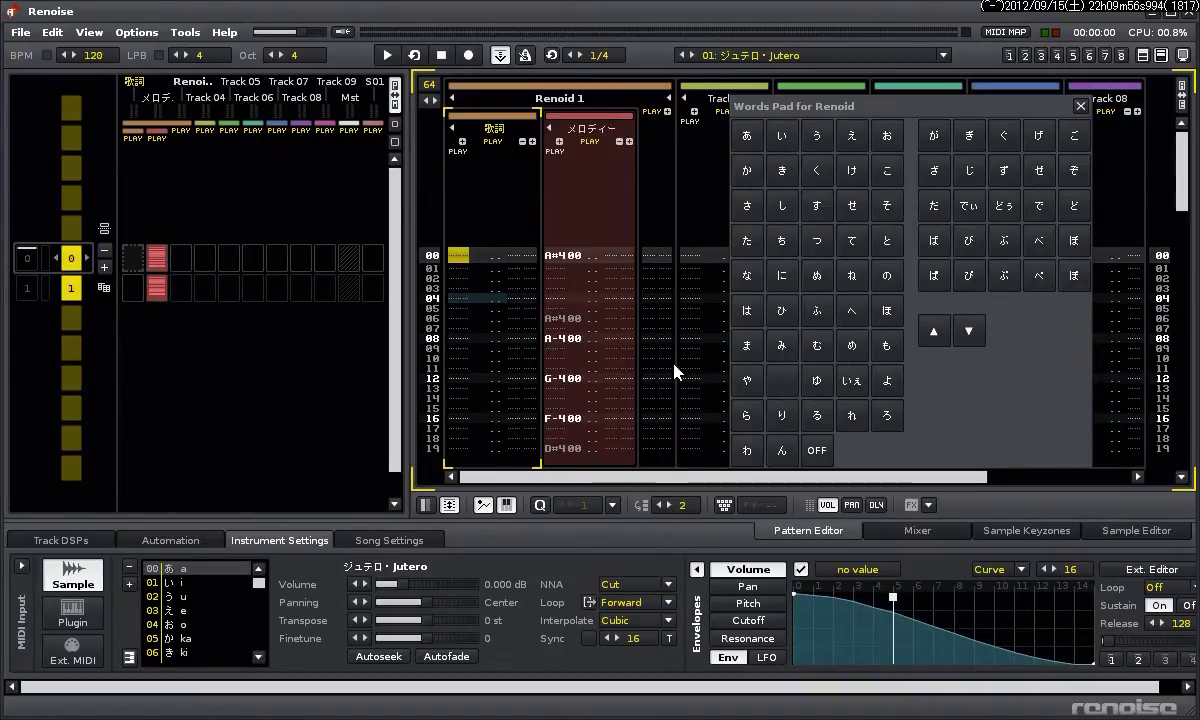
{"action": "left_click", "coordinate": [468, 56]}
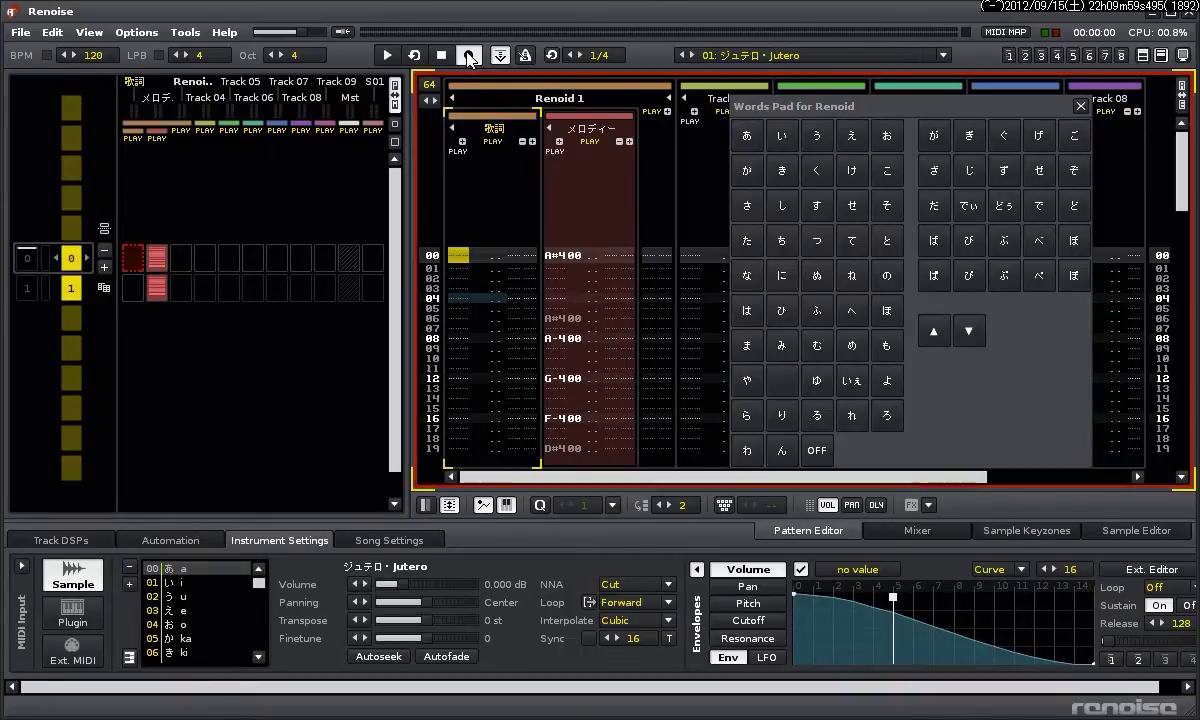
Enter the syllables き, た, え and た on lines 00, 06, 08 and 12 of the 歌詞 track with Words Pad
{"action": "left_click", "coordinate": [996, 390]}
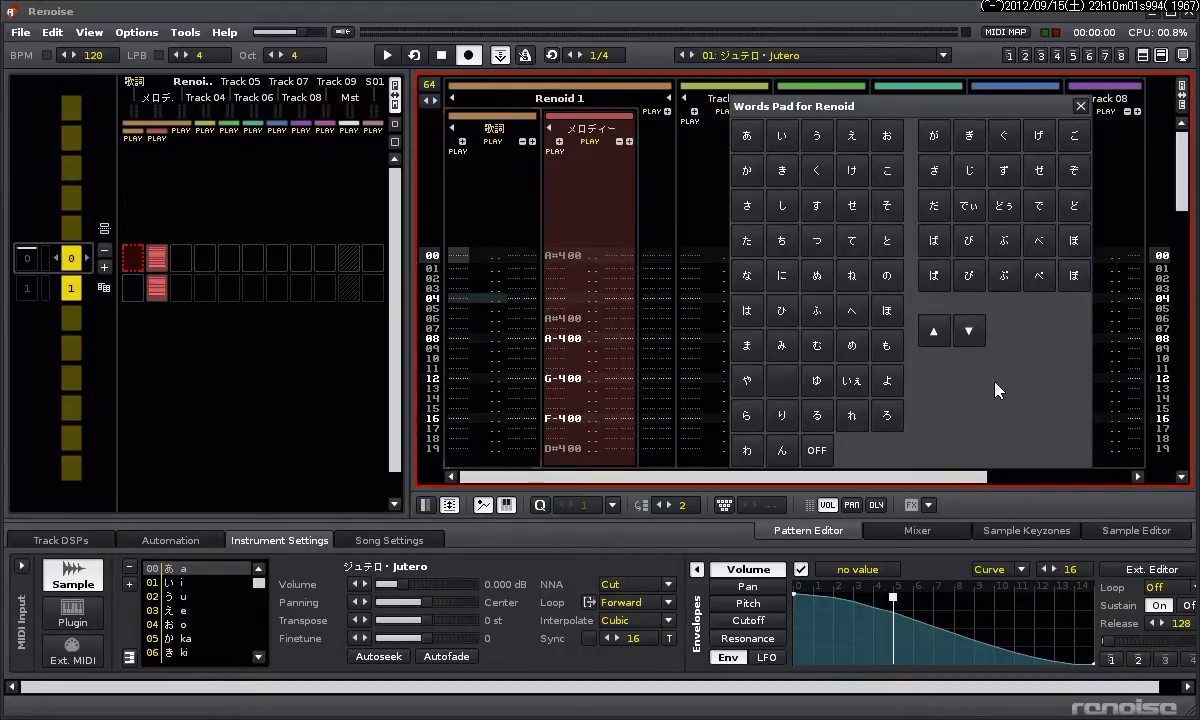
{"action": "left_click", "coordinate": [791, 180]}
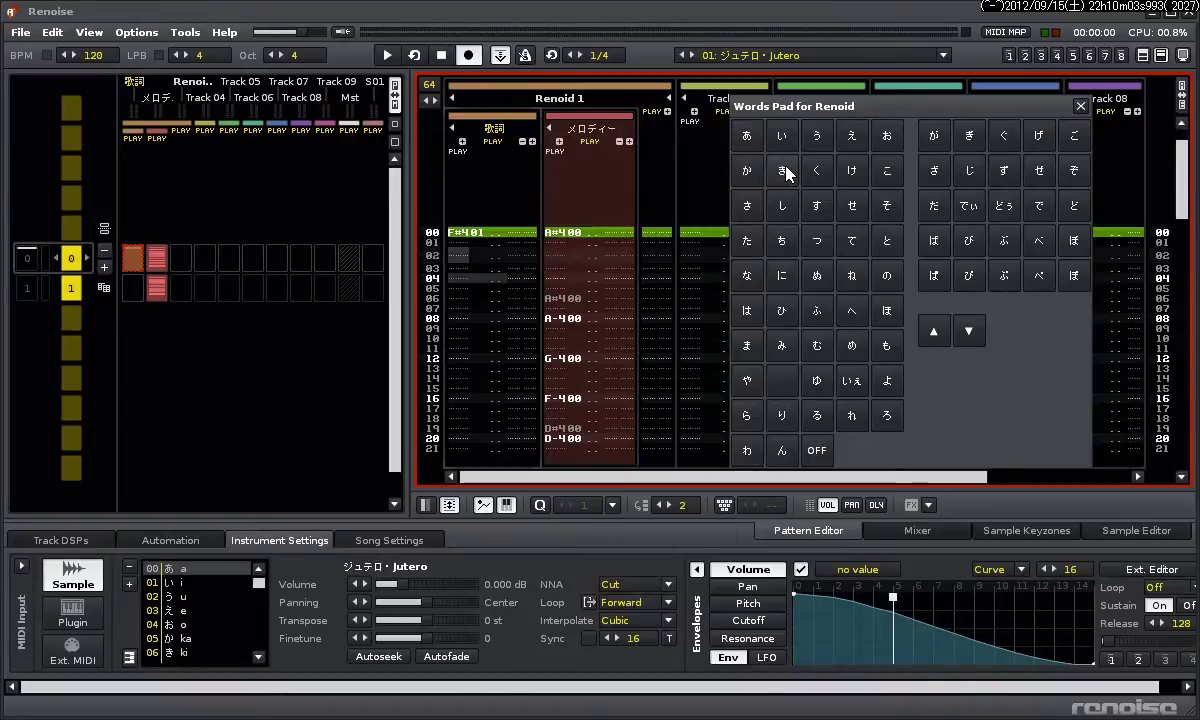
{"action": "left_click", "coordinate": [968, 333]}
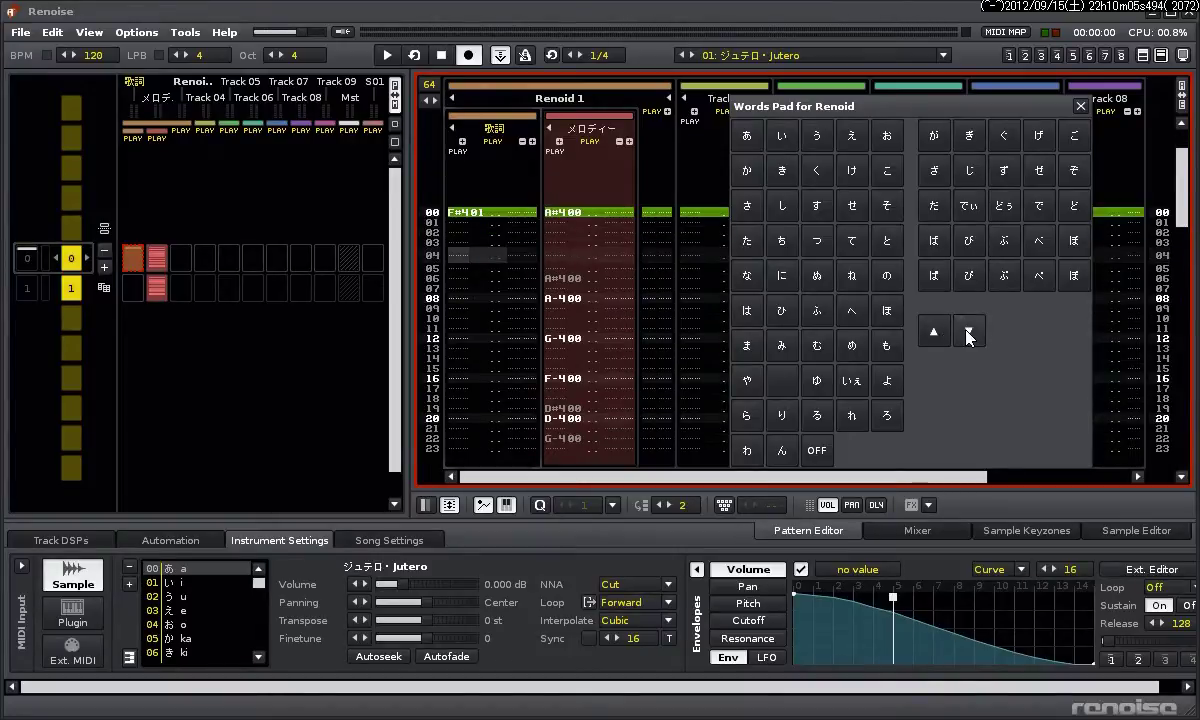
{"action": "left_click", "coordinate": [755, 245]}
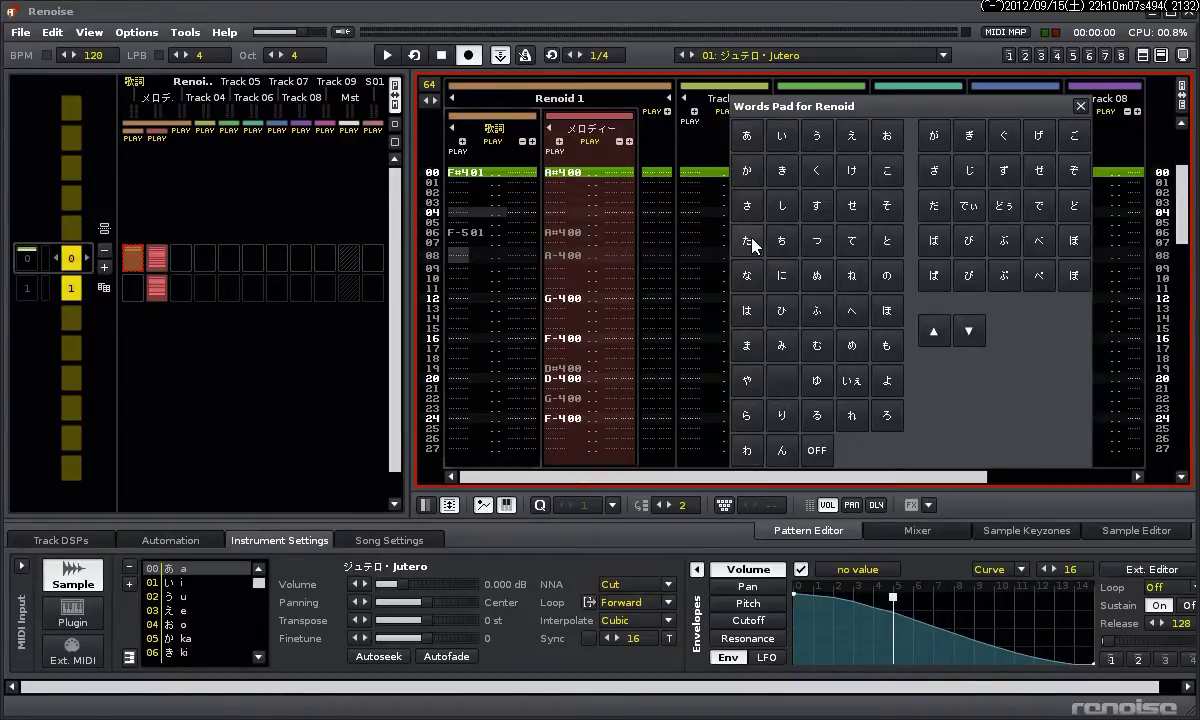
{"action": "left_click", "coordinate": [848, 141]}
{"action": "left_click", "coordinate": [968, 330]}
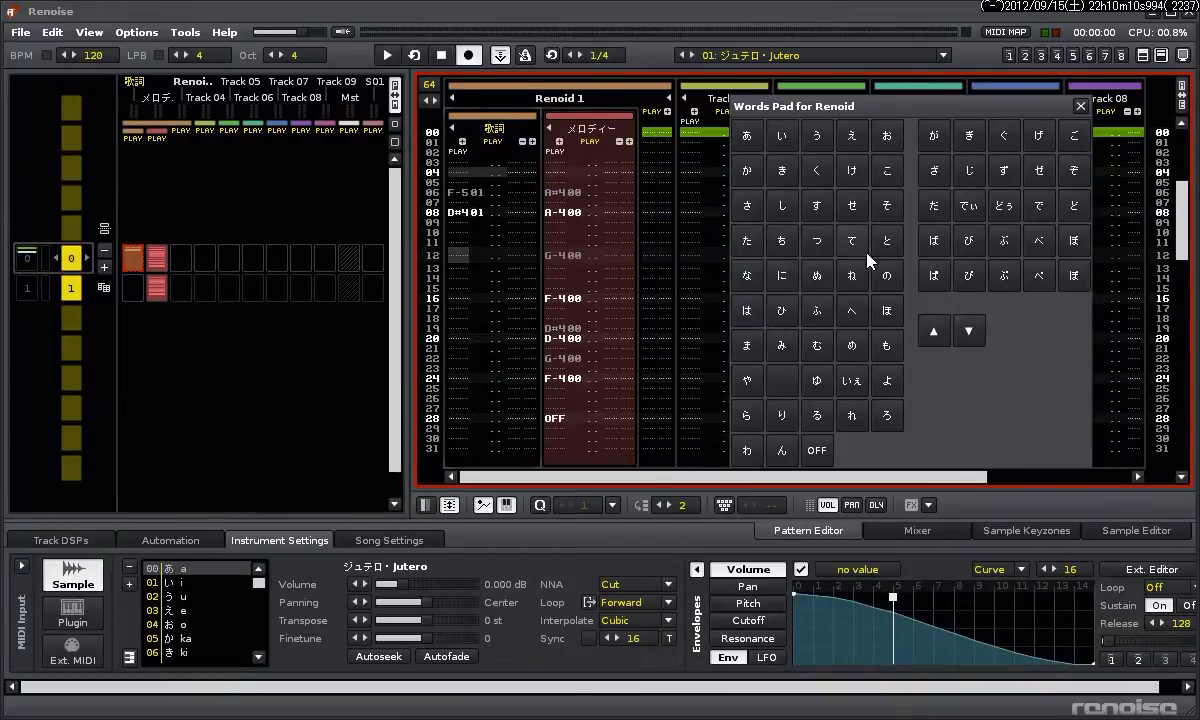
{"action": "left_click", "coordinate": [750, 242]}
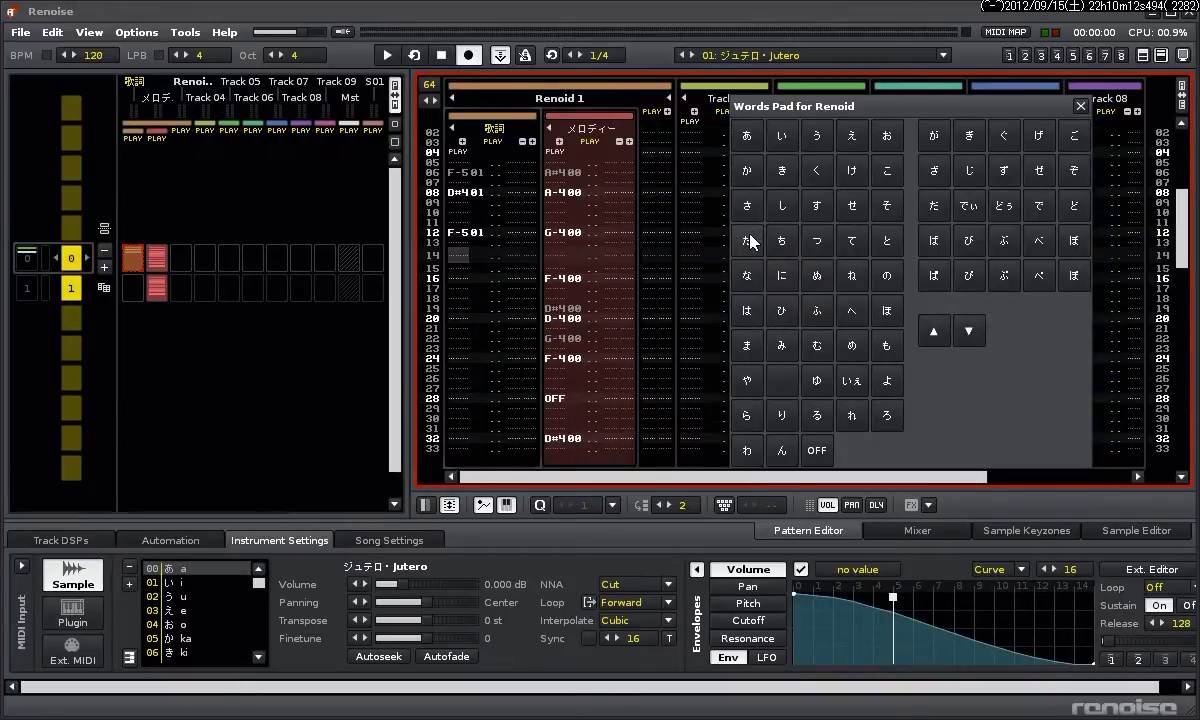
Enter そ on line 16, の on 19, か on 20, the F-7 syllable on 22 and だ on 24 of the 歌詞 track
{"action": "left_click", "coordinate": [967, 333]}
{"action": "left_click", "coordinate": [886, 206]}
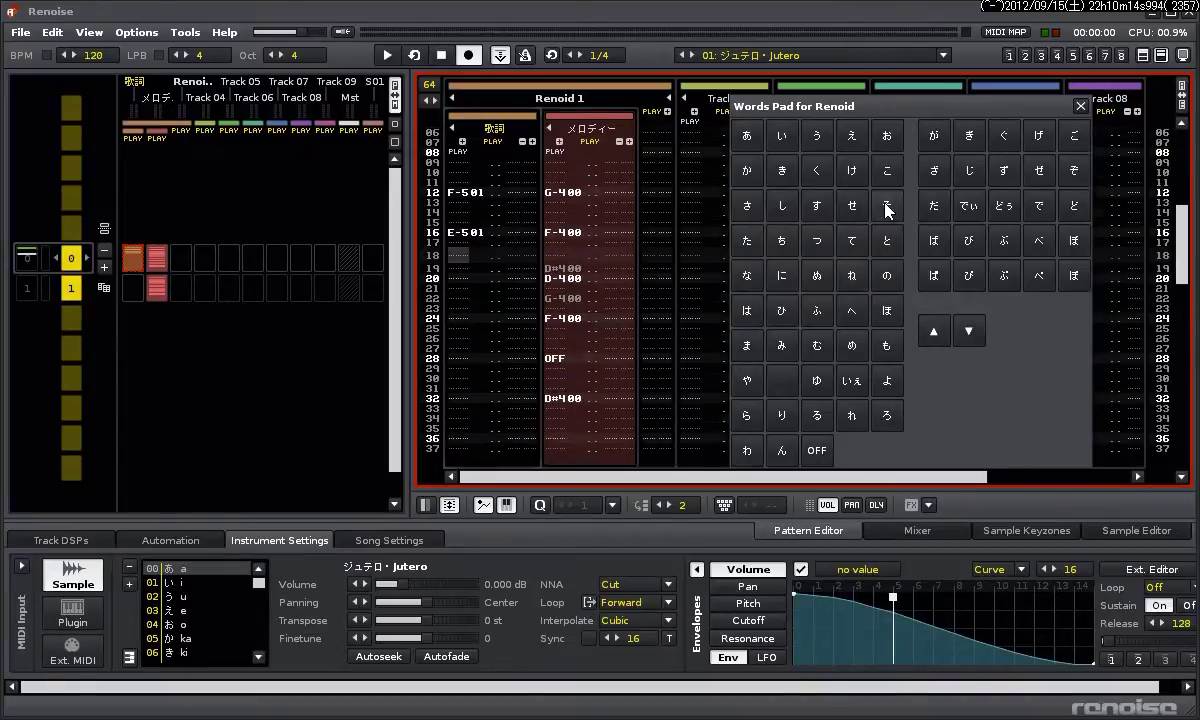
{"action": "left_click", "coordinate": [457, 270]}
{"action": "left_click", "coordinate": [884, 273]}
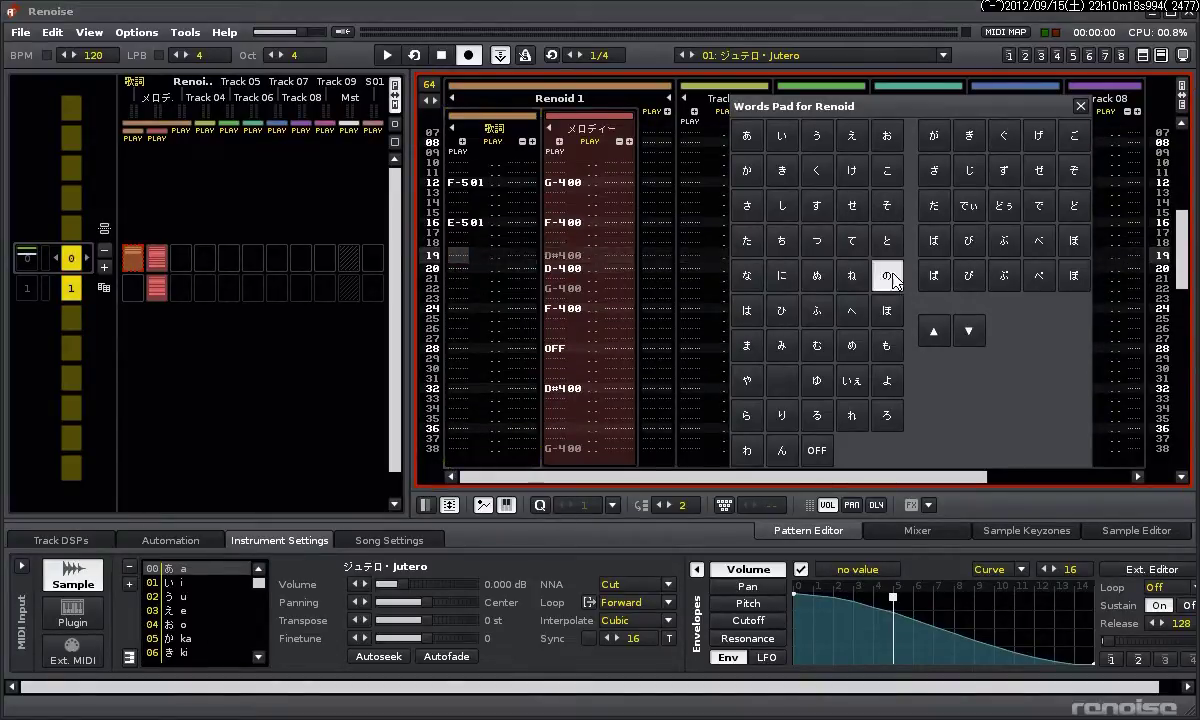
{"action": "left_click", "coordinate": [468, 253]}
{"action": "left_click", "coordinate": [469, 245]}
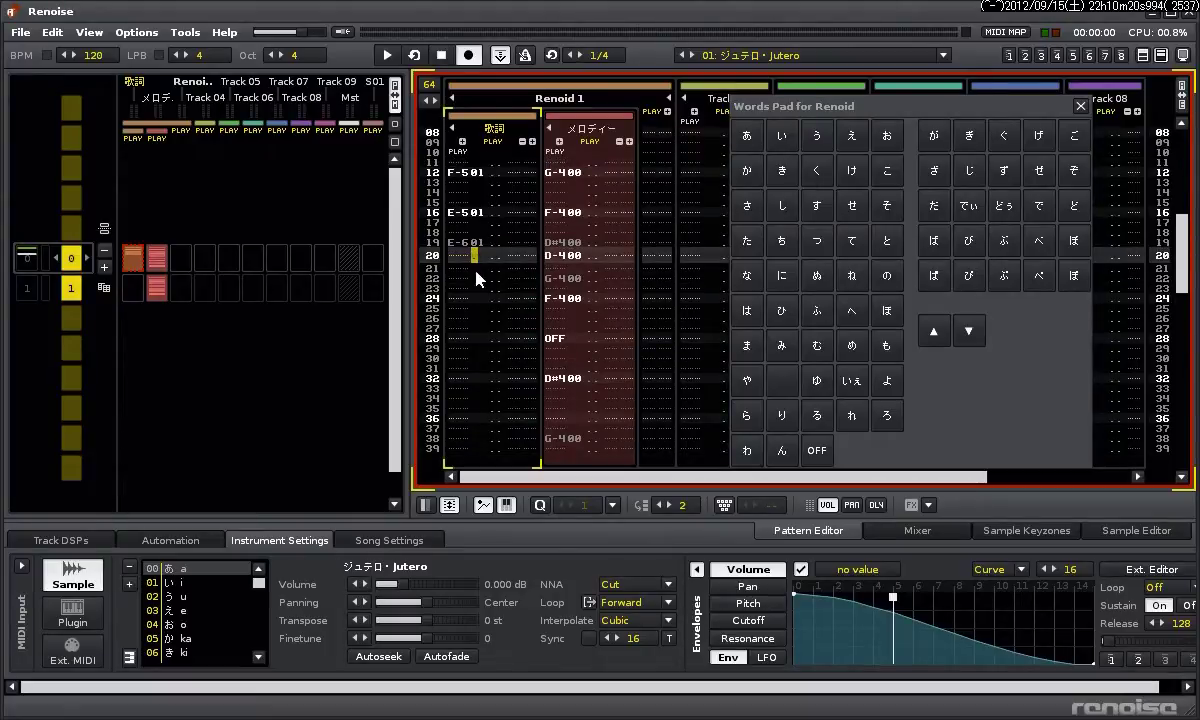
{"action": "left_click", "coordinate": [745, 180]}
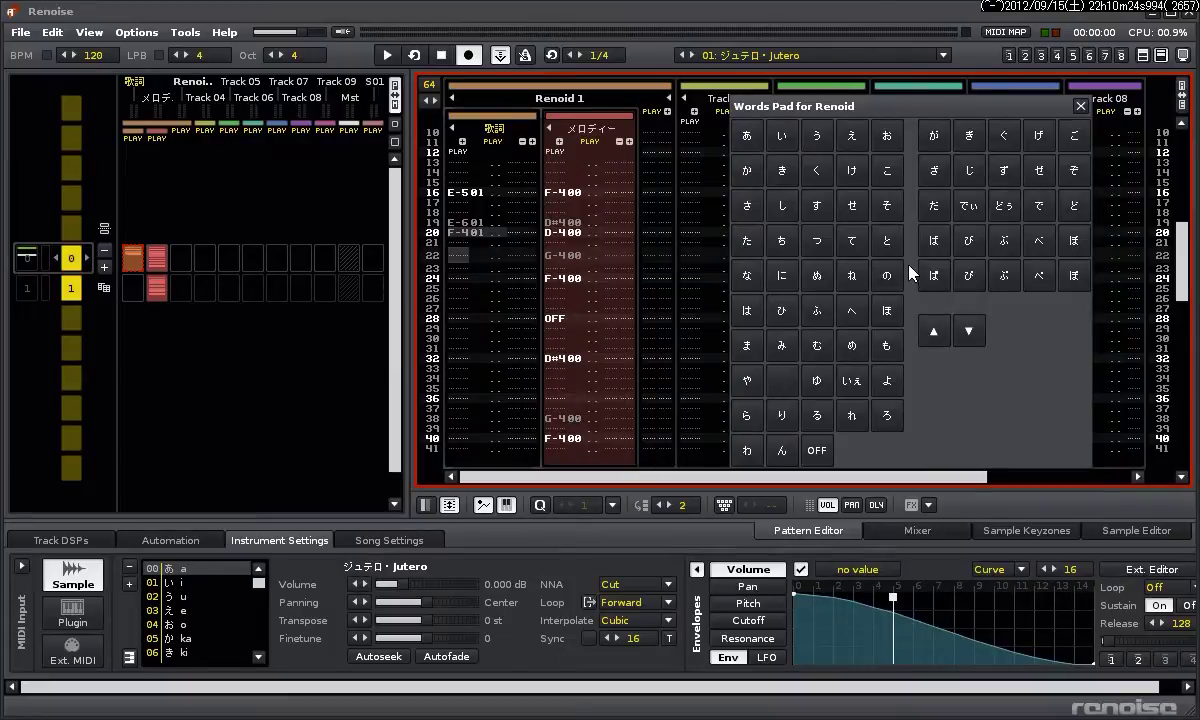
{"action": "left_click", "coordinate": [781, 345]}
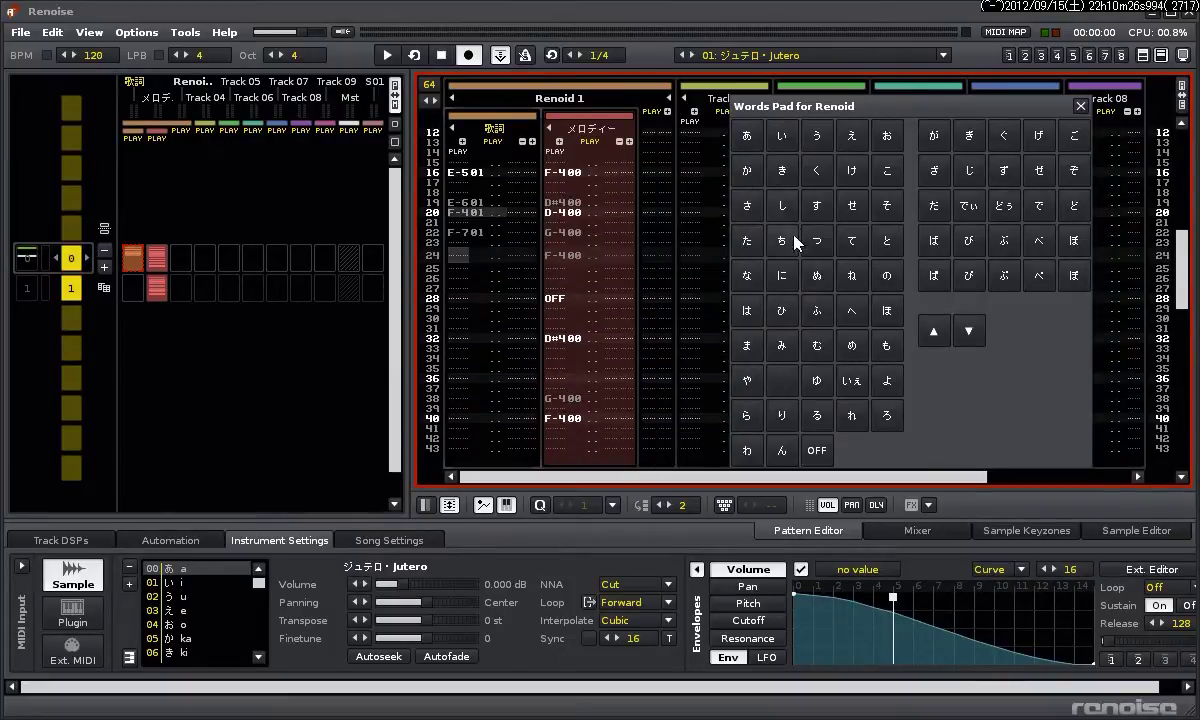
{"action": "left_click", "coordinate": [933, 208]}
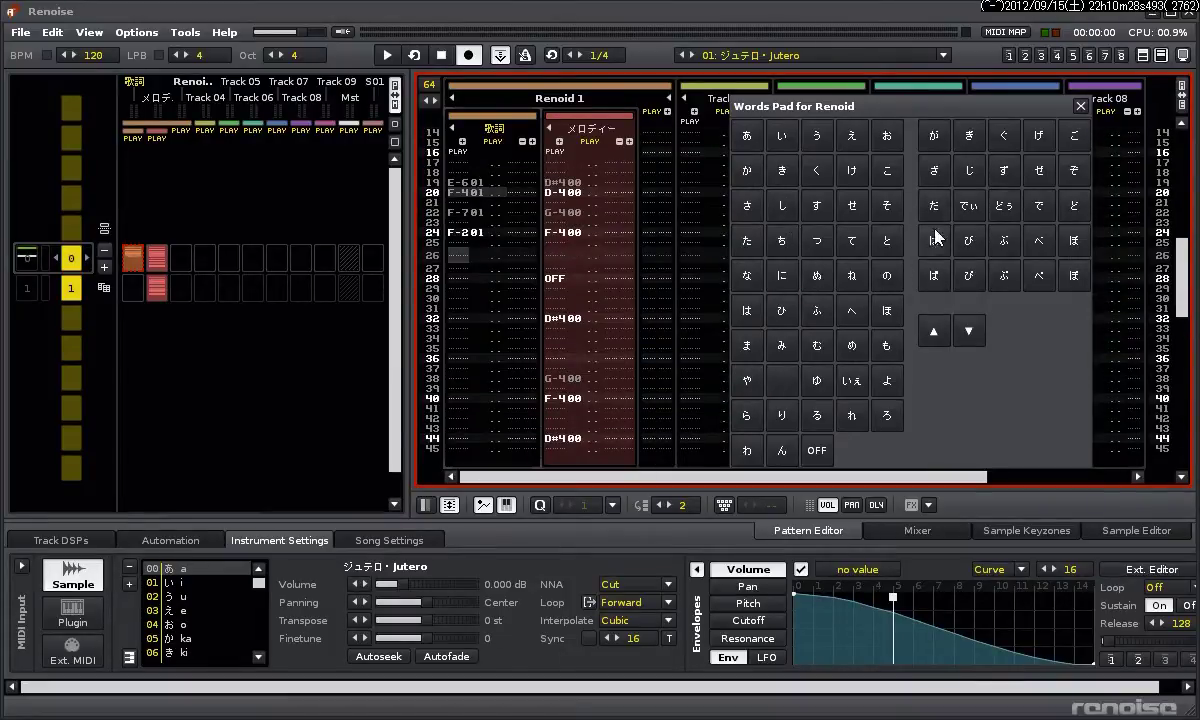
Insert a note OFF on line 28 and the syllable あ on line 32 of the 歌詞 track
{"action": "left_click", "coordinate": [968, 330]}
{"action": "left_click", "coordinate": [818, 450]}
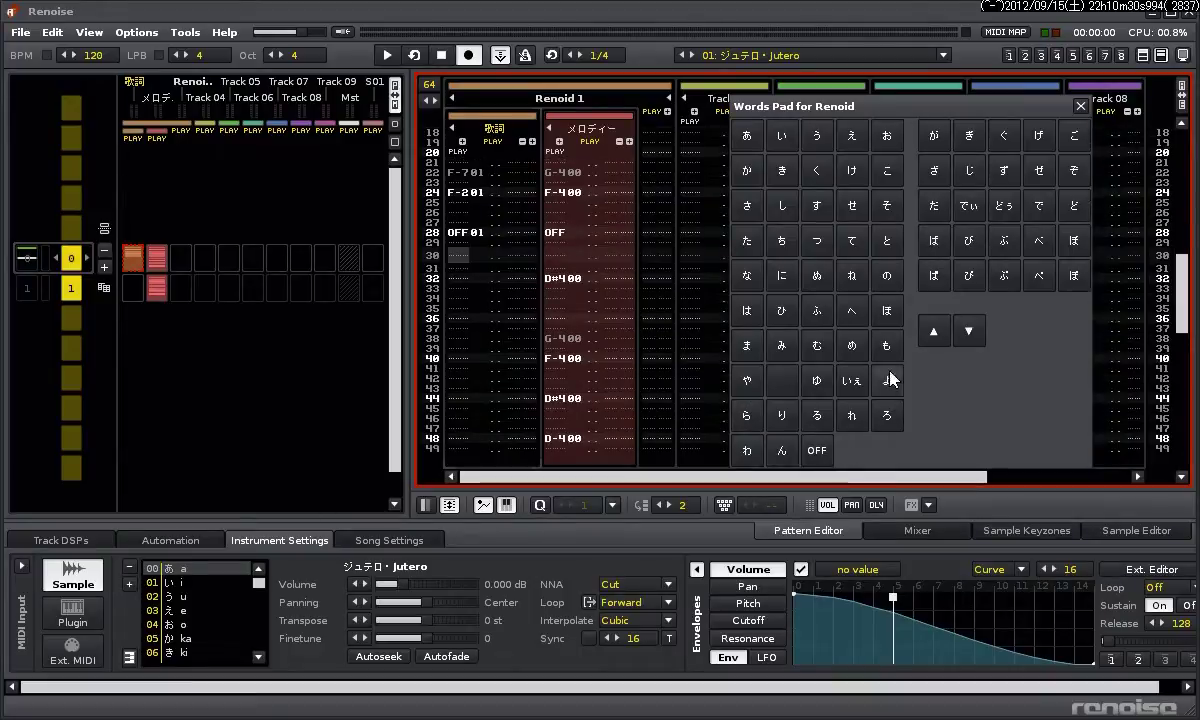
{"action": "left_click", "coordinate": [968, 331]}
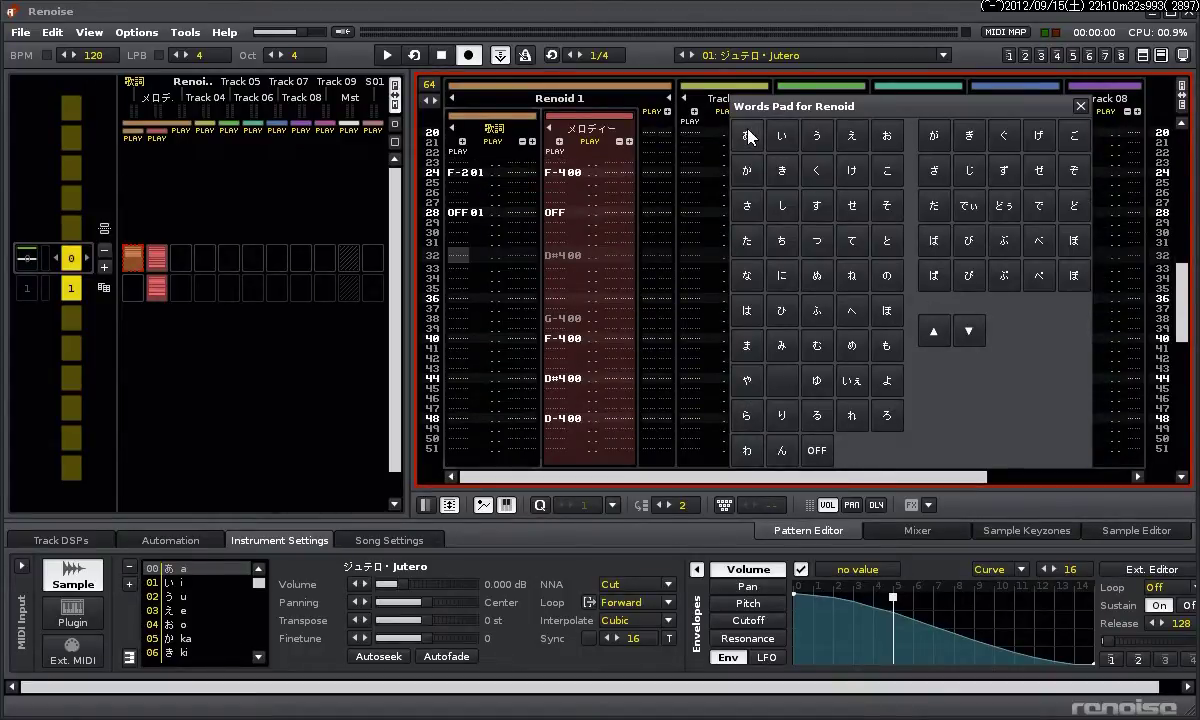
{"action": "left_click", "coordinate": [747, 135]}
{"action": "left_click", "coordinate": [968, 331]}
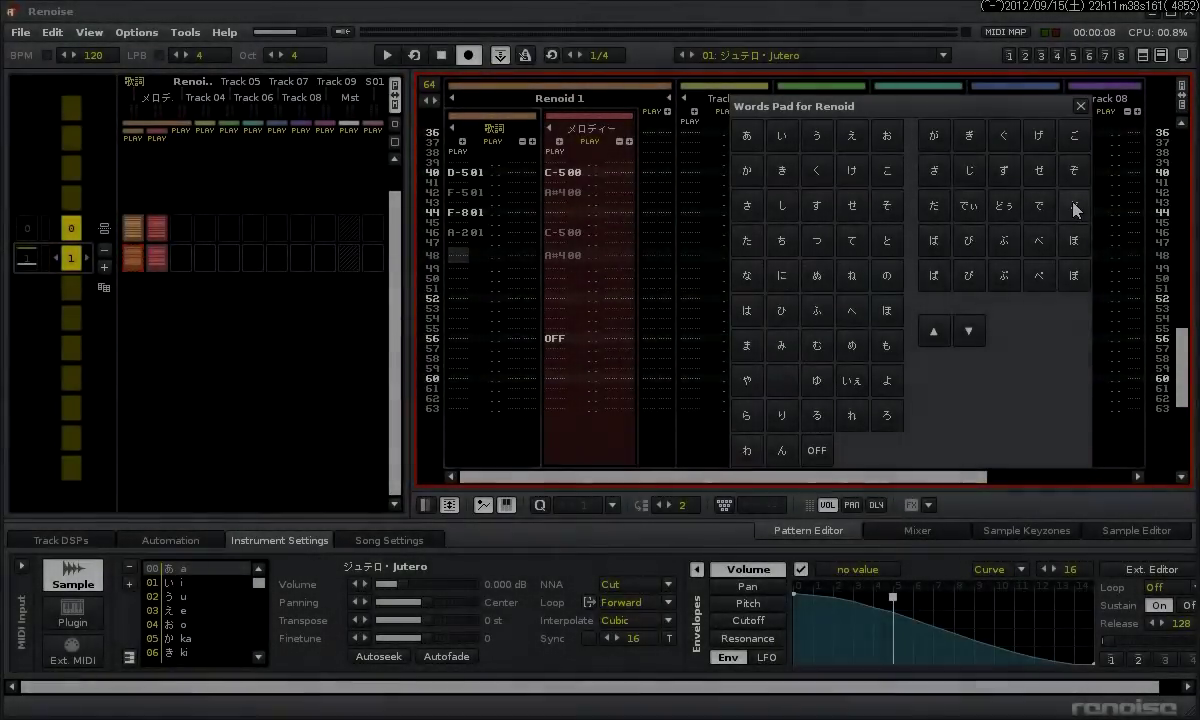
Finish pattern 1's lyrics with え on line 48 and a note OFF on line 56, and turn off edit mode
{"action": "left_click", "coordinate": [855, 140]}
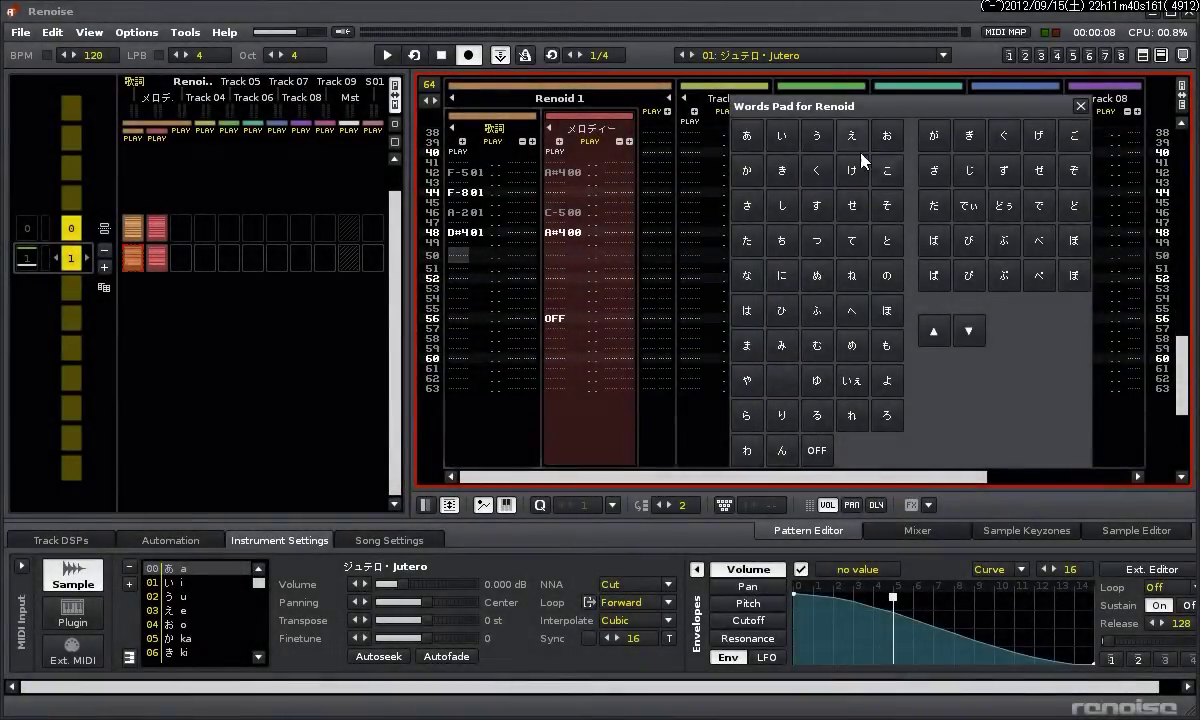
{"action": "left_click", "coordinate": [968, 331]}
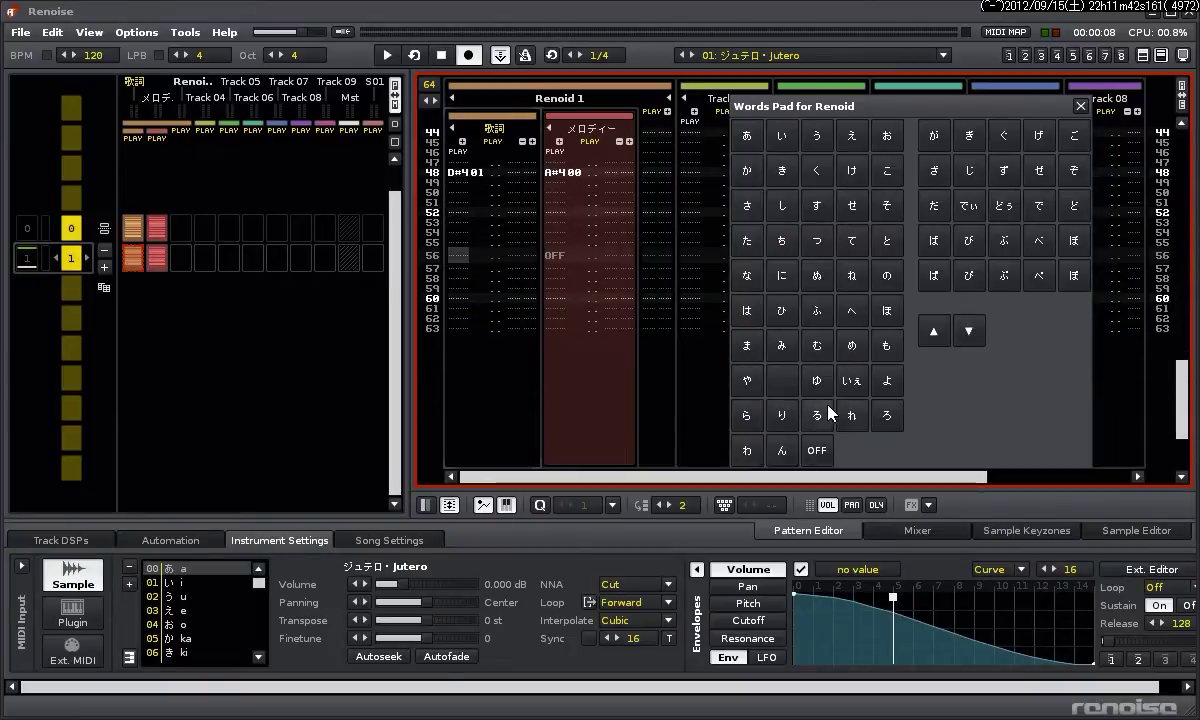
{"action": "left_click", "coordinate": [820, 450]}
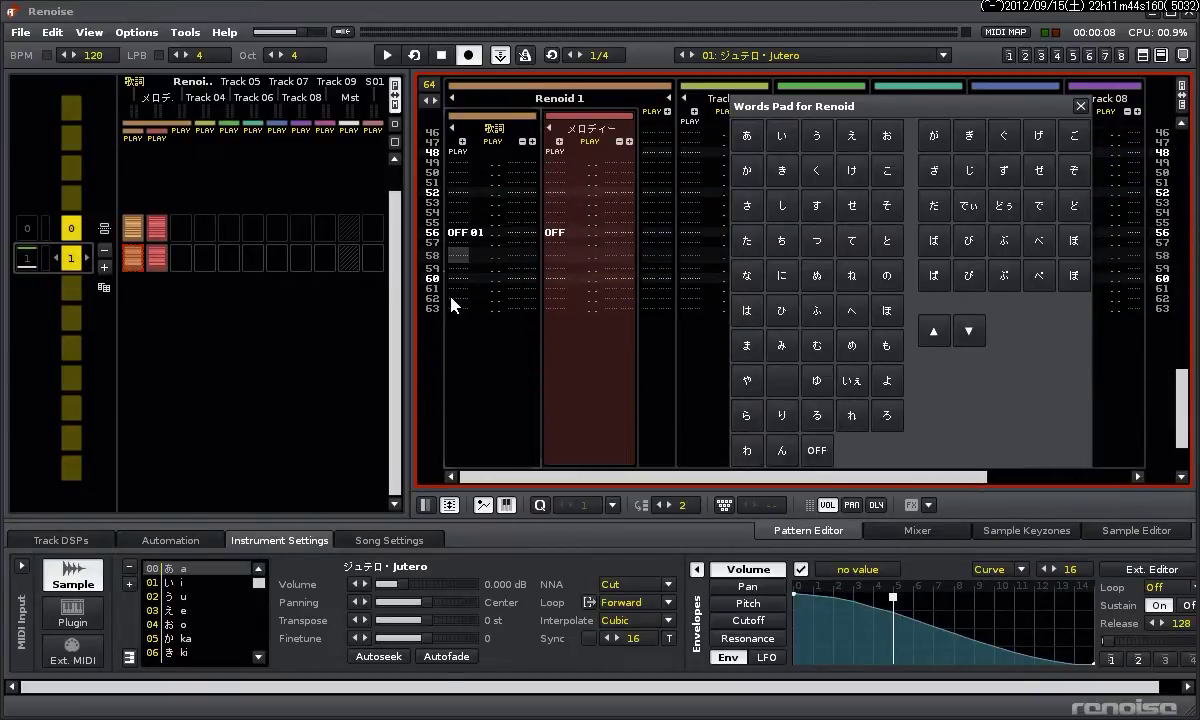
{"action": "left_click", "coordinate": [469, 56]}
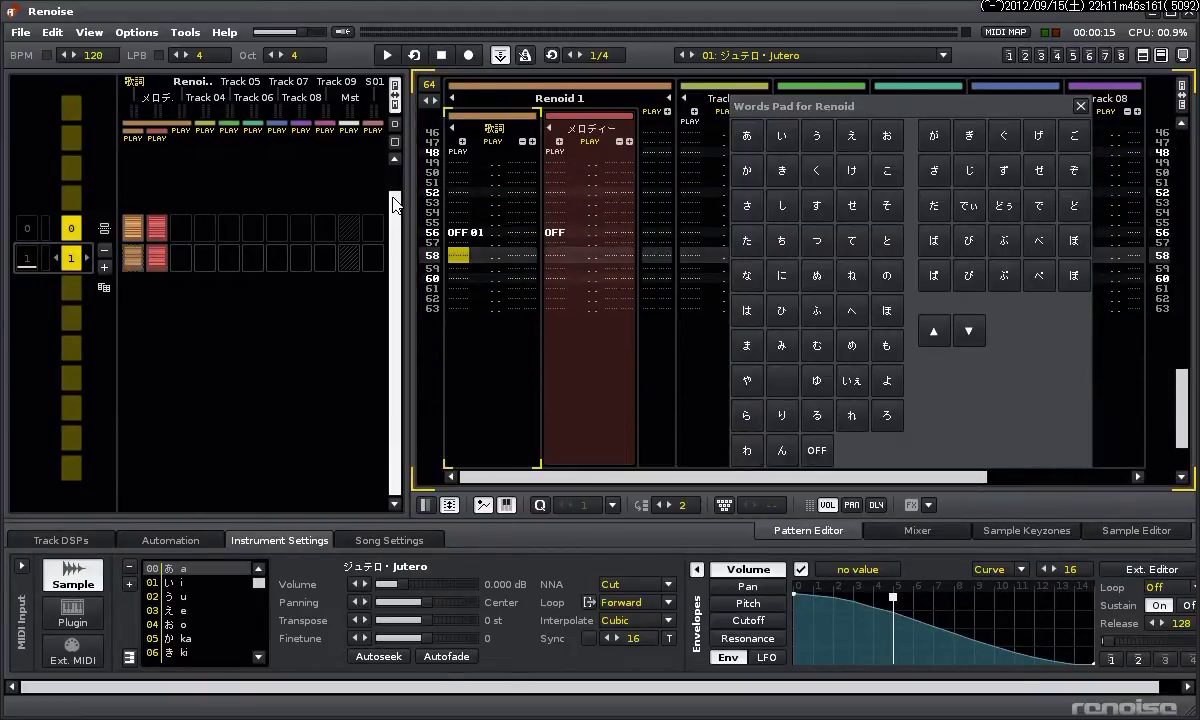
Return to pattern 0 and play back the lyrics with the melody
{"action": "left_click", "coordinate": [396, 167]}
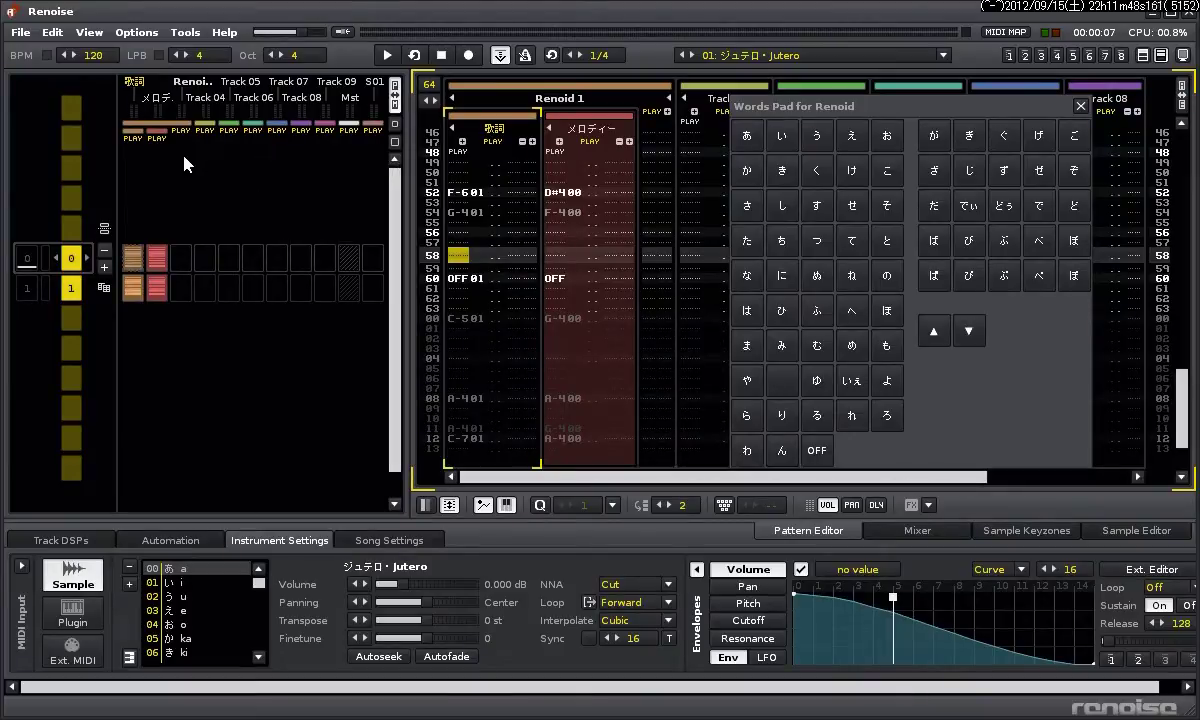
{"action": "left_click", "coordinate": [389, 56]}
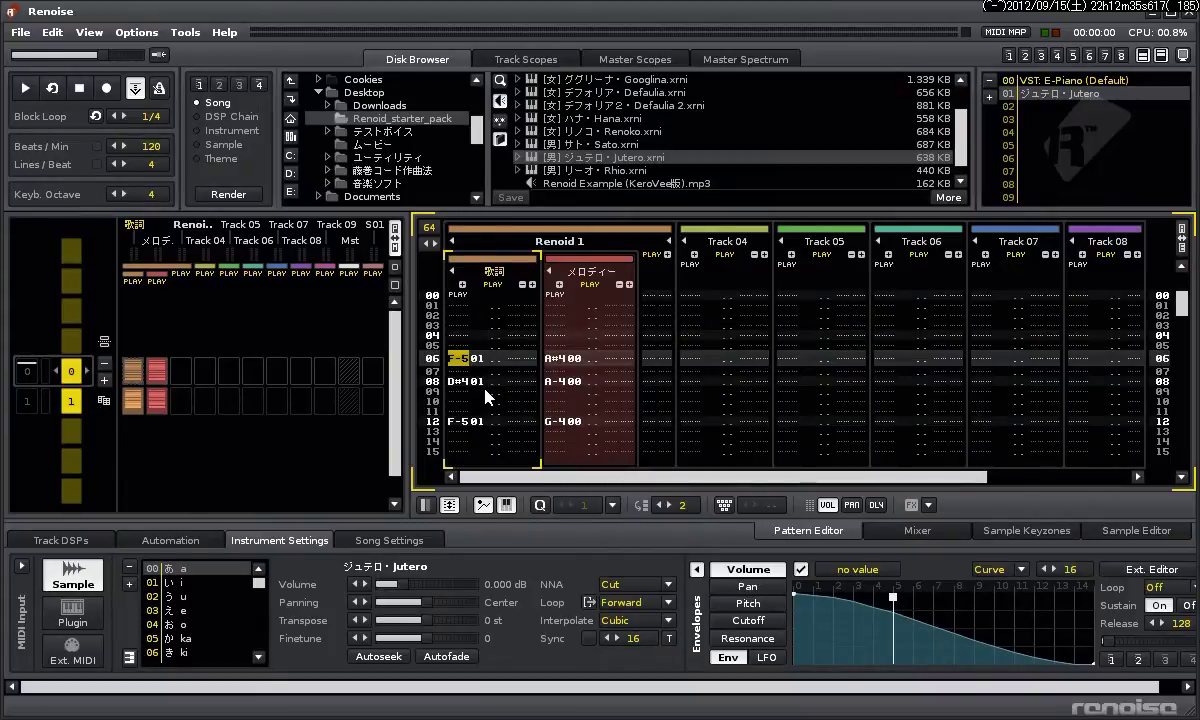
Add the g200kg KeroVee VST effect to the 歌詞 track's DSP chain
{"action": "left_click", "coordinate": [58, 540]}
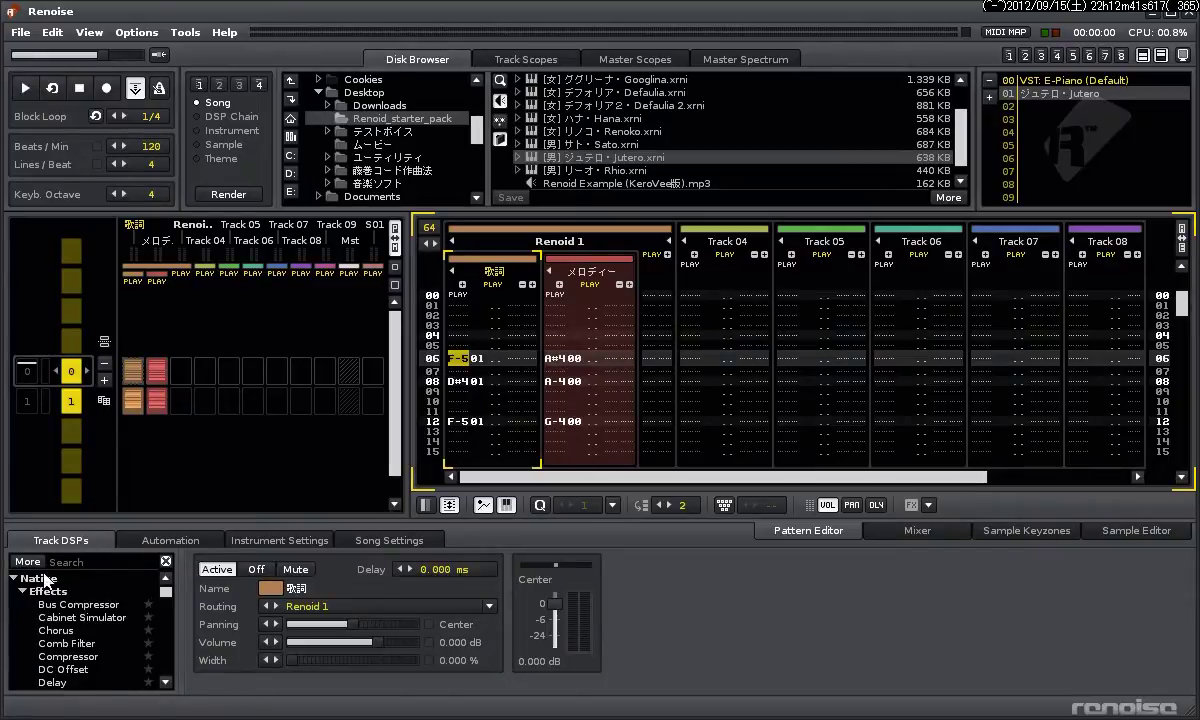
{"action": "left_click", "coordinate": [28, 563]}
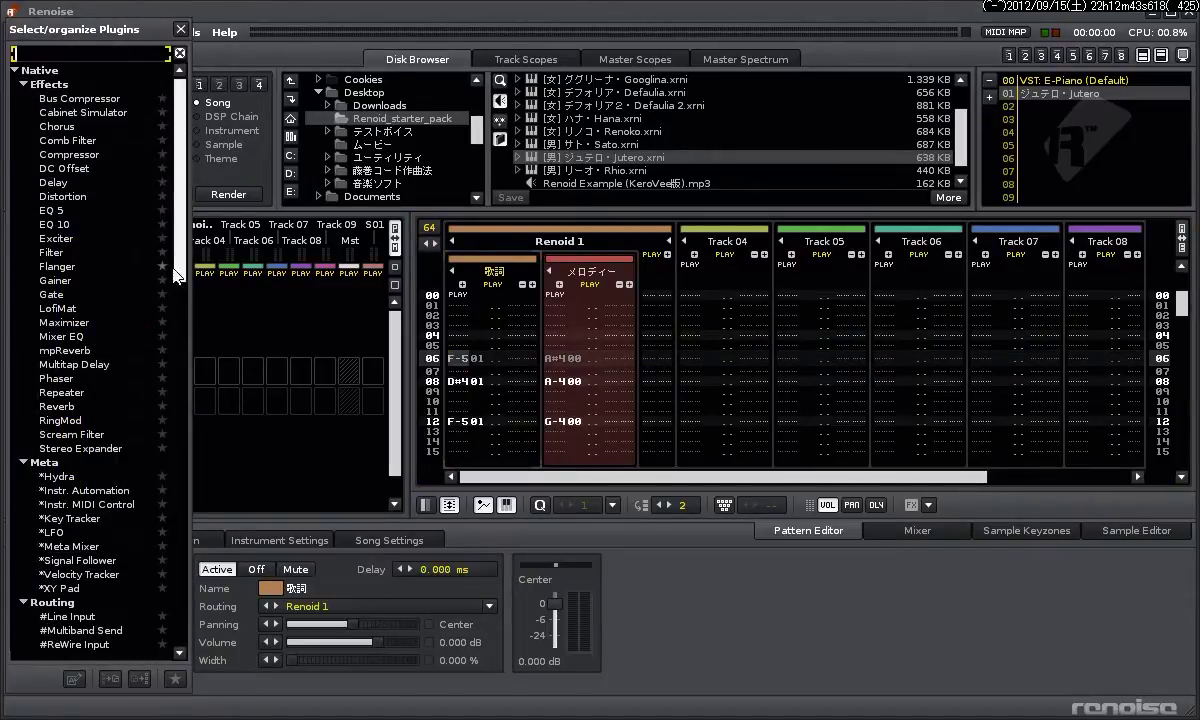
{"action": "left_click_drag", "start_coordinate": [186, 268], "coordinate": [182, 468]}
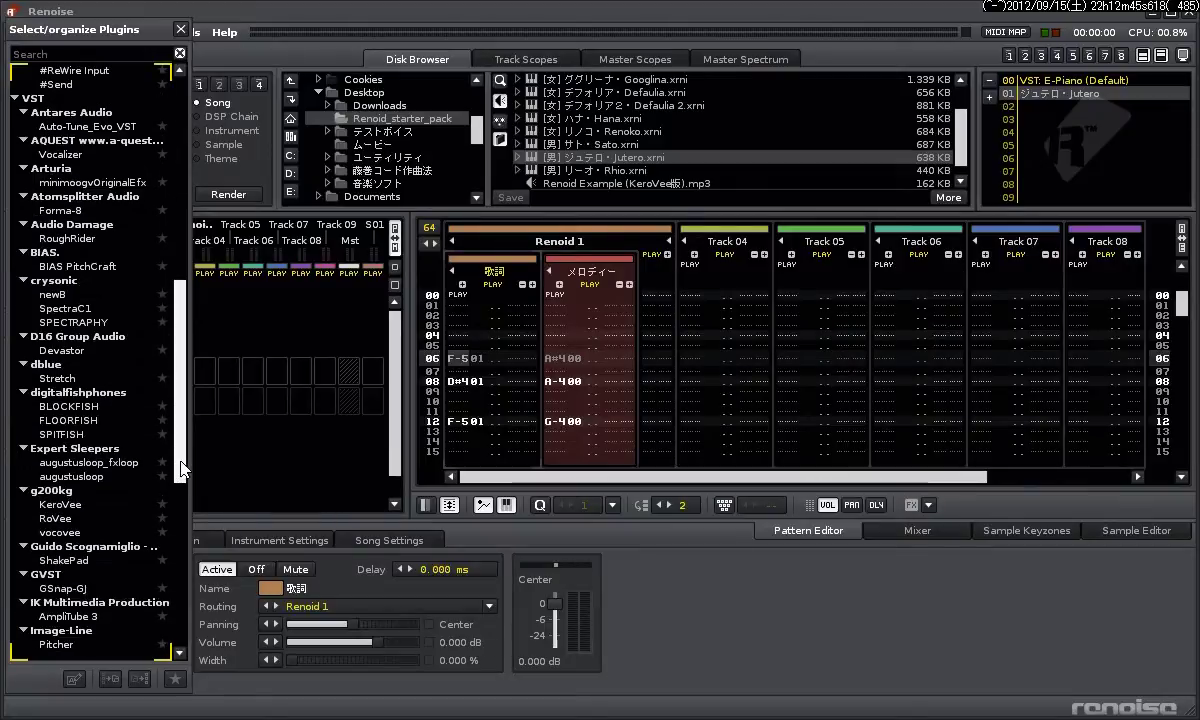
{"action": "left_click", "coordinate": [63, 505]}
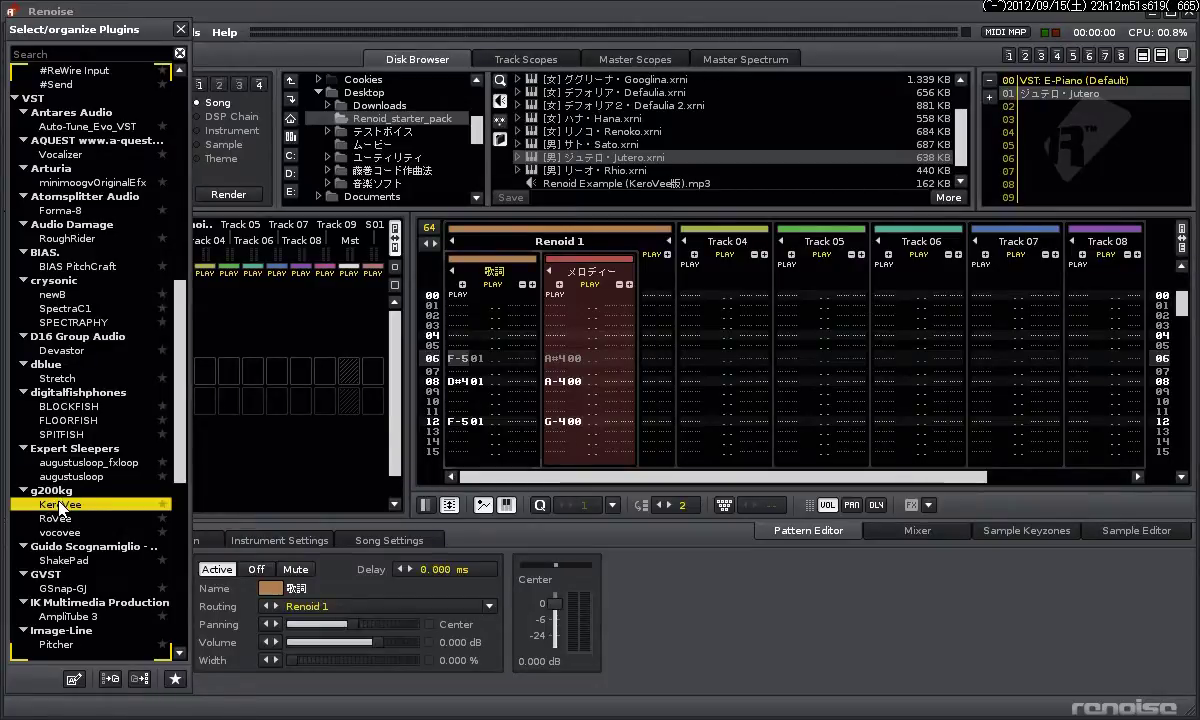
{"action": "double_click", "coordinate": [62, 505]}
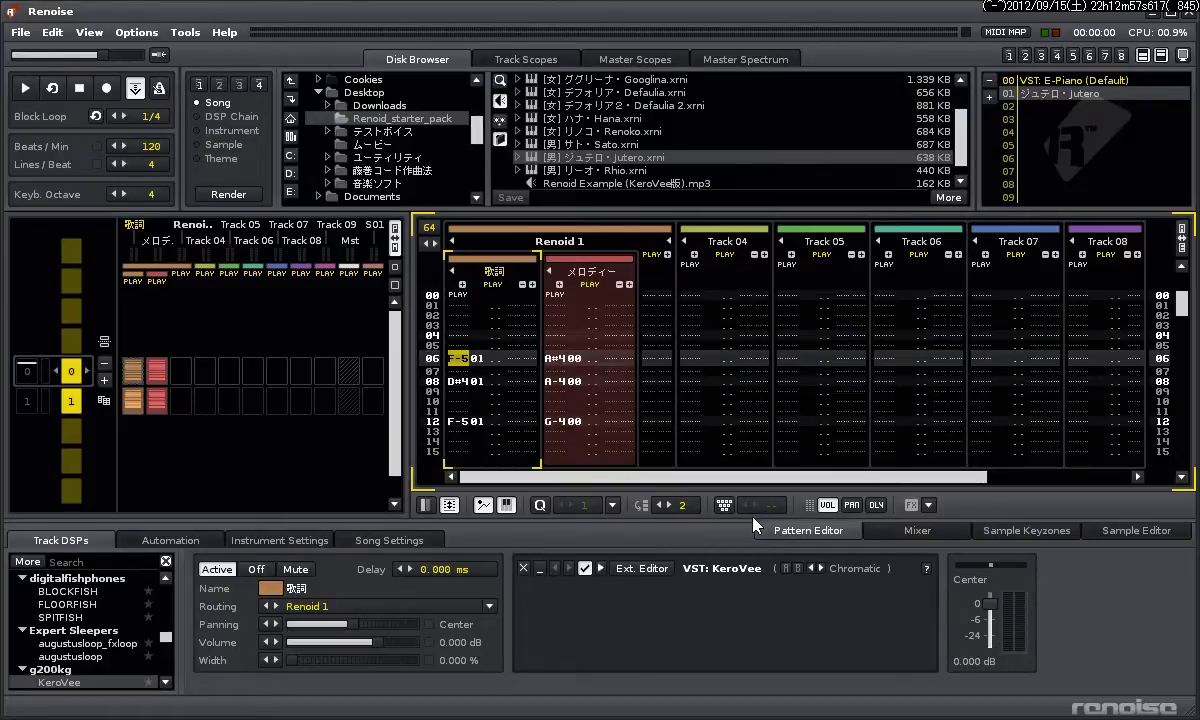
Replace E-Piano in instrument slot 00 with the VST FX alias KeroVee (Track:00 Device:01)
{"action": "left_click", "coordinate": [1076, 82]}
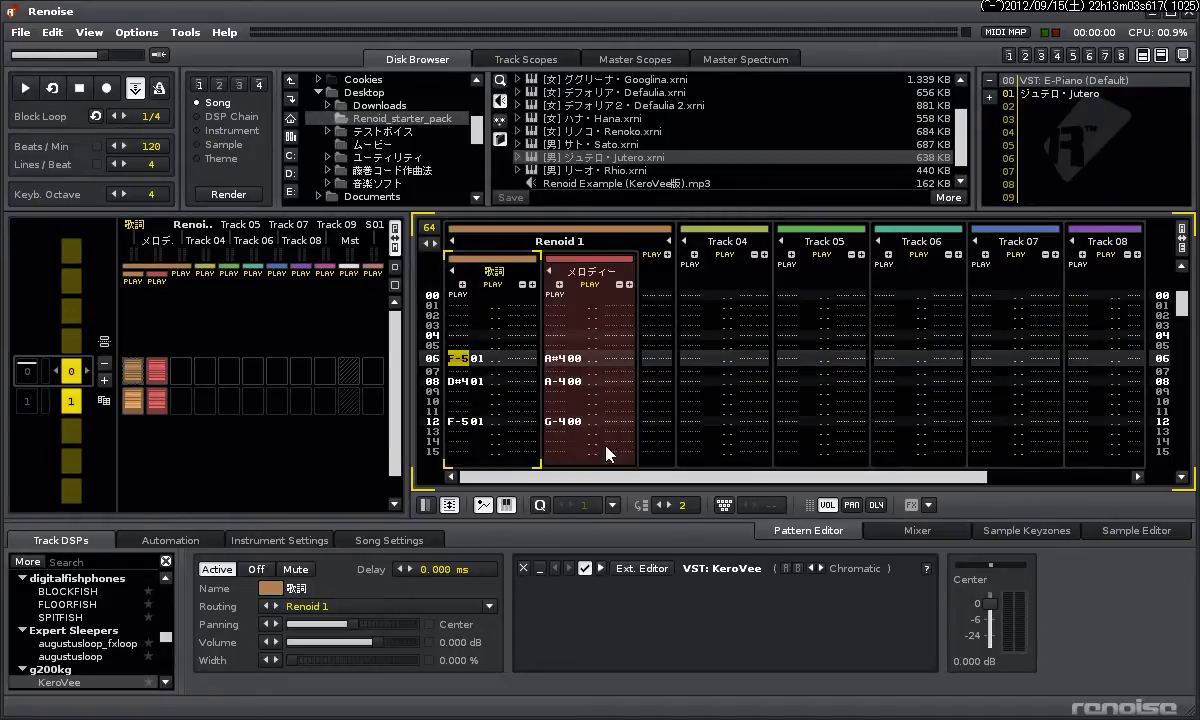
{"action": "left_click", "coordinate": [268, 541]}
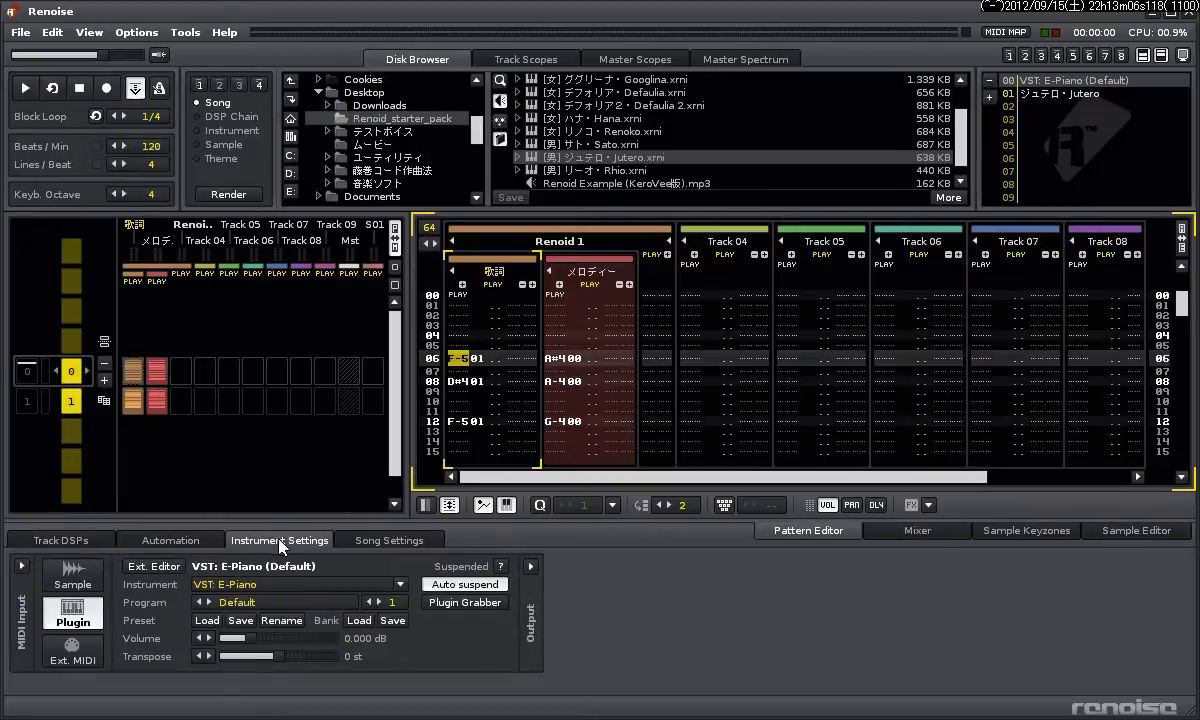
{"action": "left_click", "coordinate": [258, 588]}
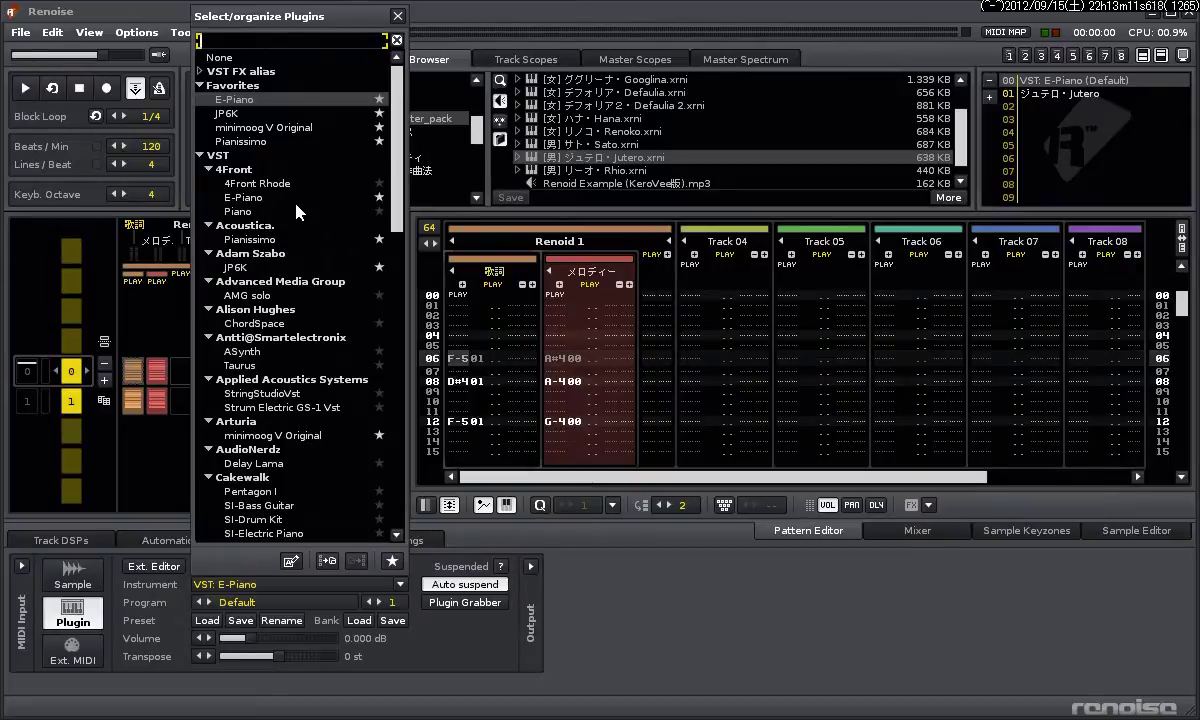
{"action": "left_click", "coordinate": [200, 72]}
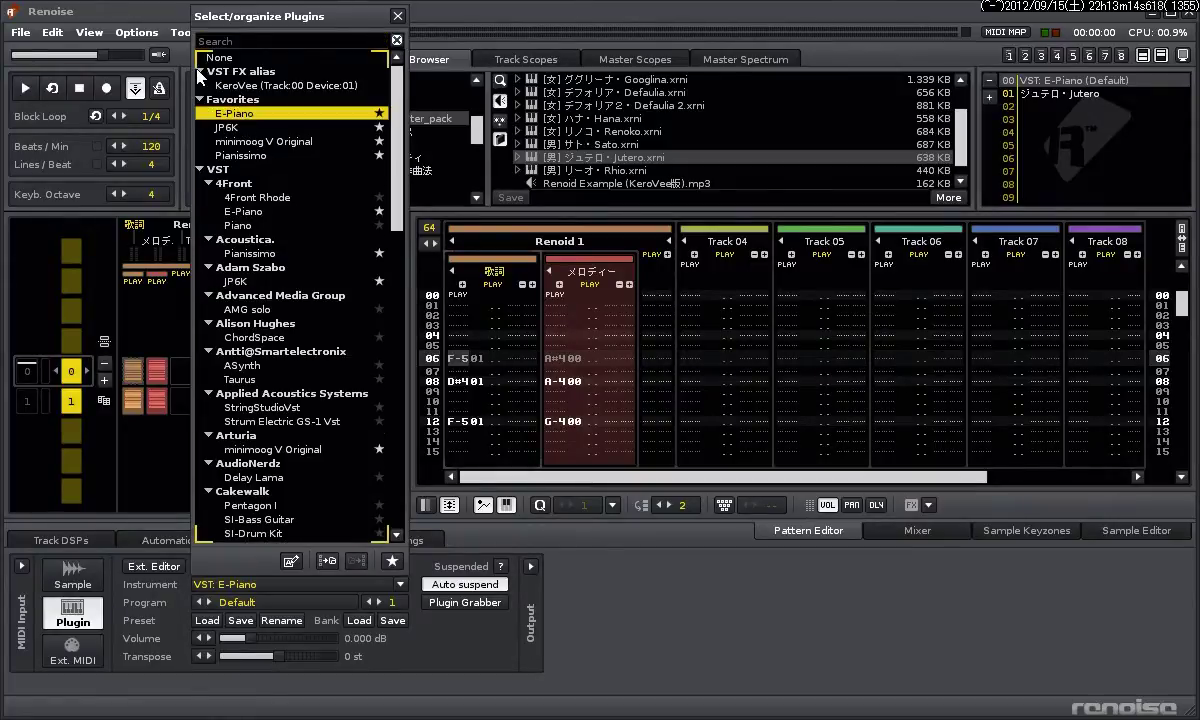
{"action": "left_click", "coordinate": [250, 86]}
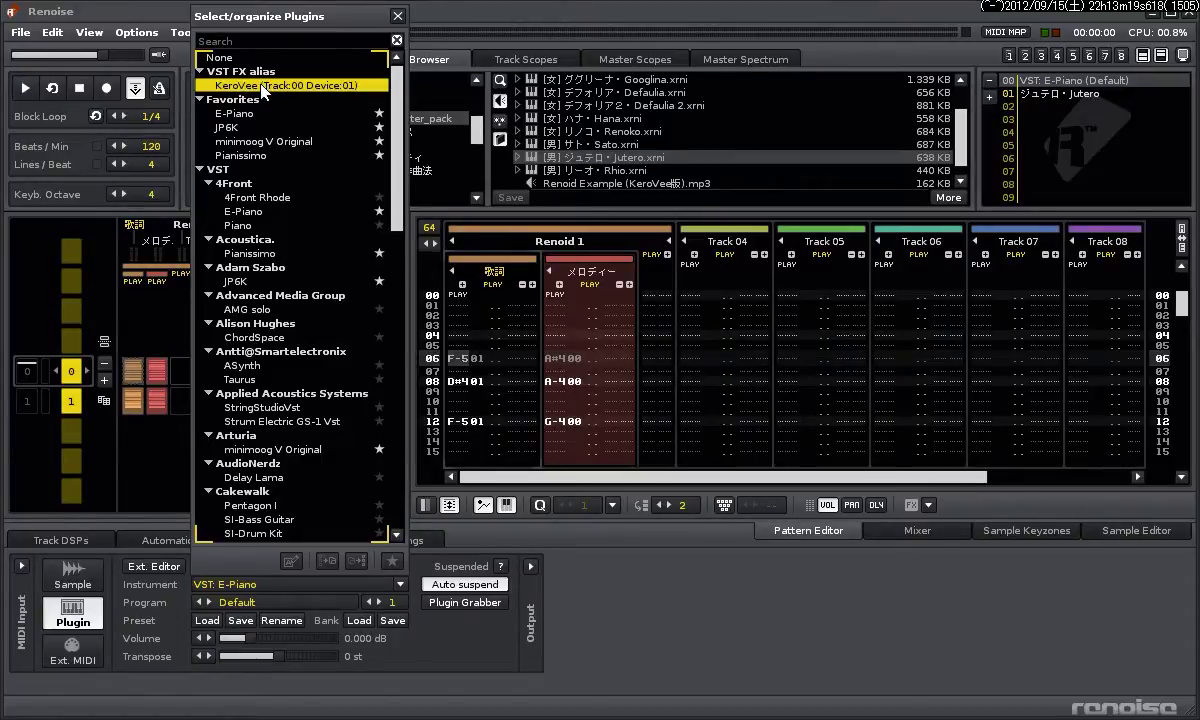
{"action": "double_click", "coordinate": [261, 86]}
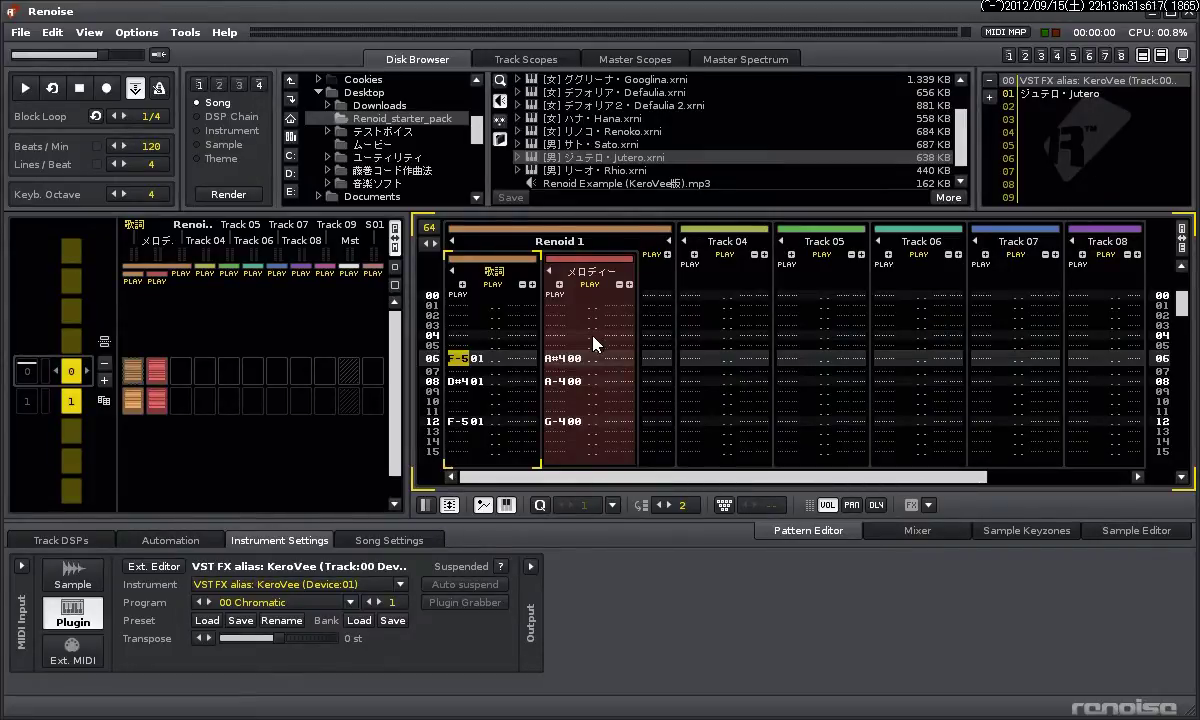
Open the external editor of KeroVee on the 歌詞 track and move its window clear of the lyrics notes
{"action": "left_click", "coordinate": [62, 540]}
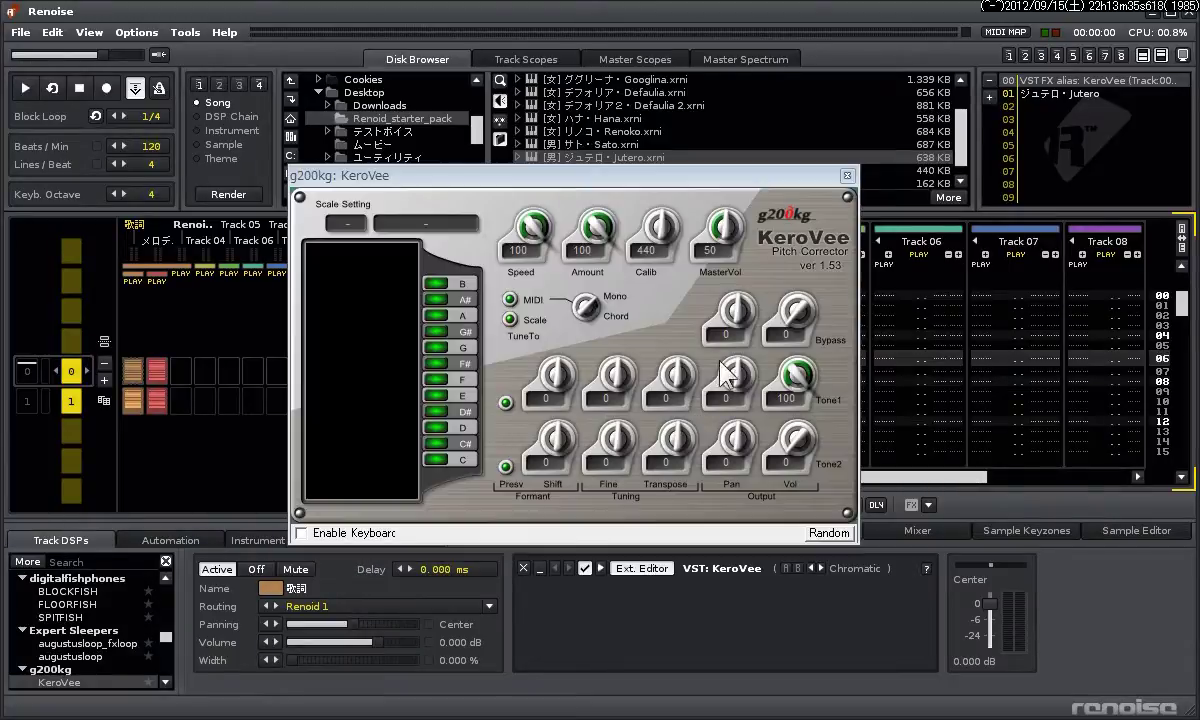
{"action": "left_click_drag", "start_coordinate": [608, 192], "coordinate": [928, 129]}
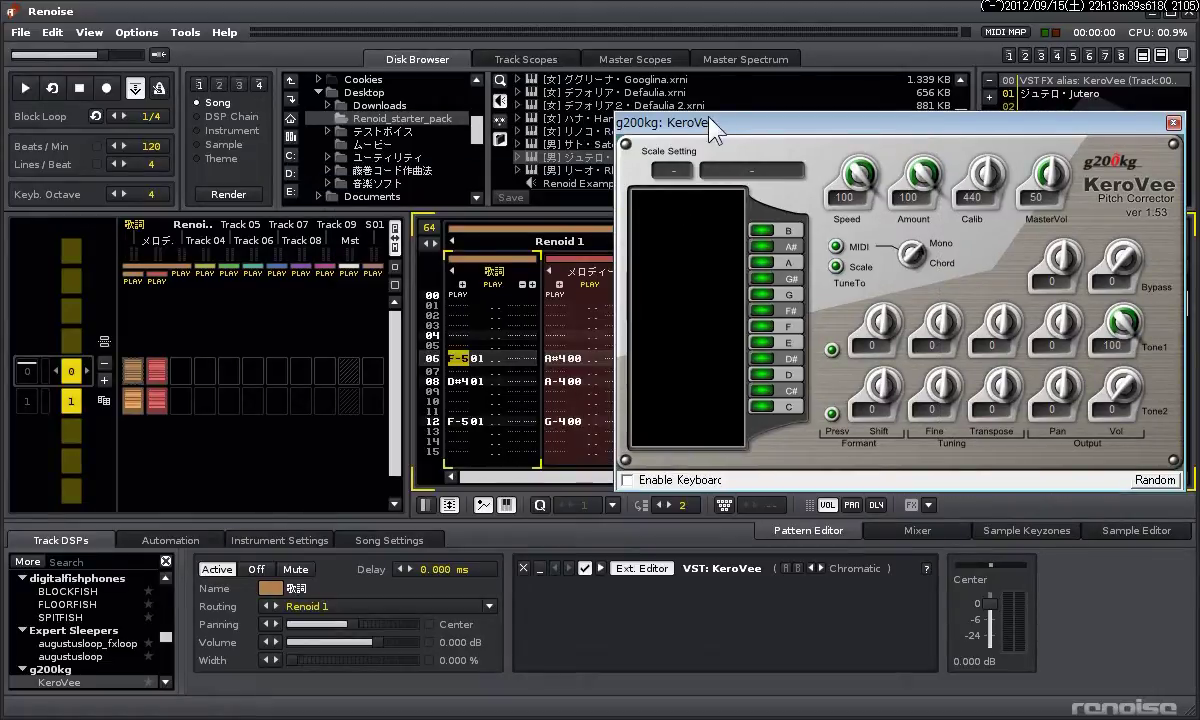
{"action": "left_click_drag", "start_coordinate": [710, 119], "coordinate": [709, 121]}
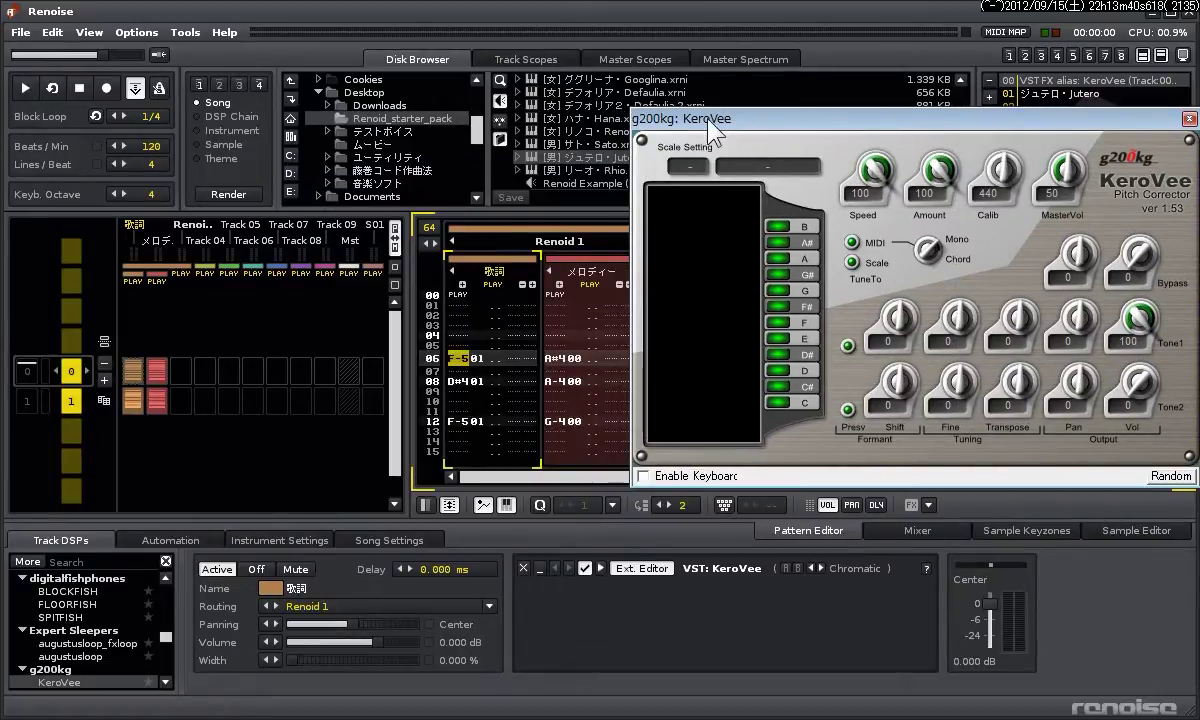
Play the song and add the native Compressor effect after KeroVee on the 歌詞 track
{"action": "left_click", "coordinate": [25, 88]}
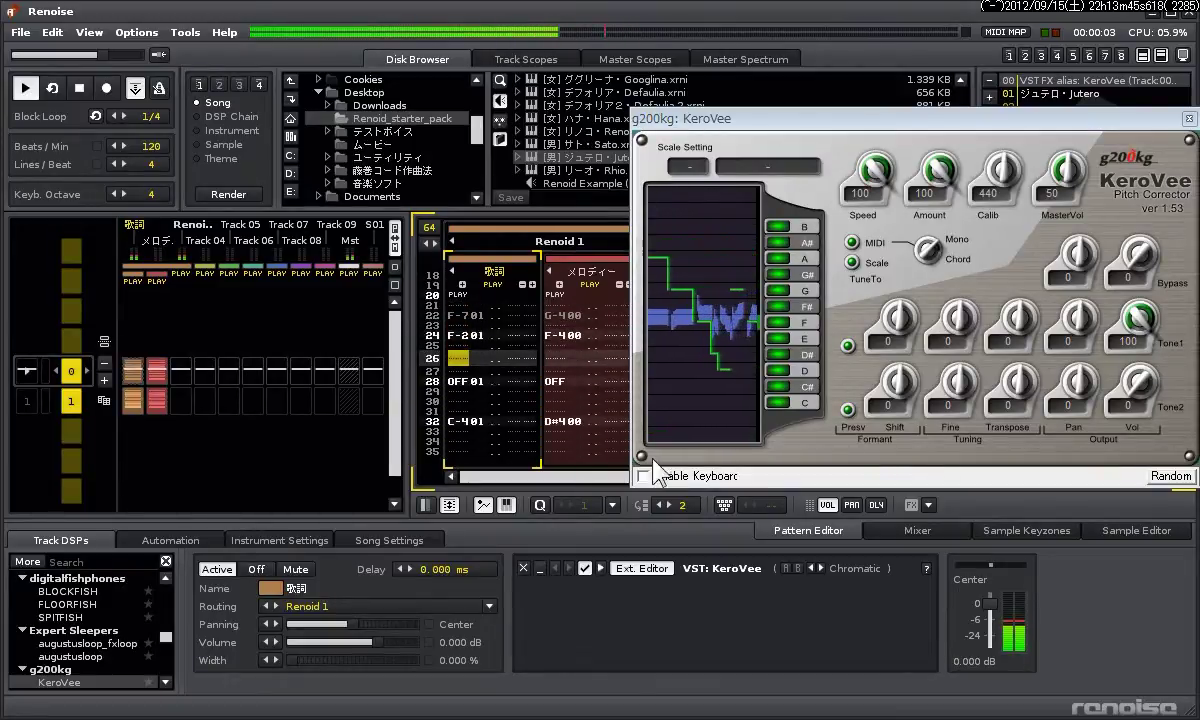
{"action": "left_click", "coordinate": [27, 563]}
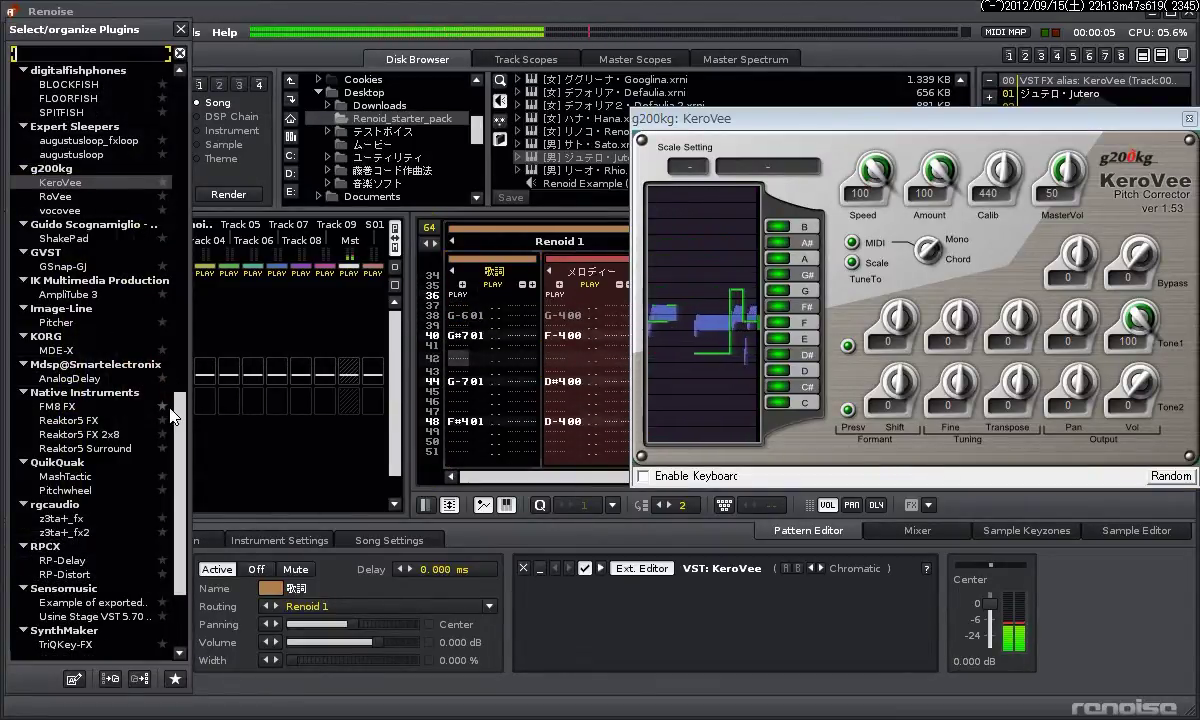
{"action": "left_click_drag", "start_coordinate": [183, 418], "coordinate": [182, 100]}
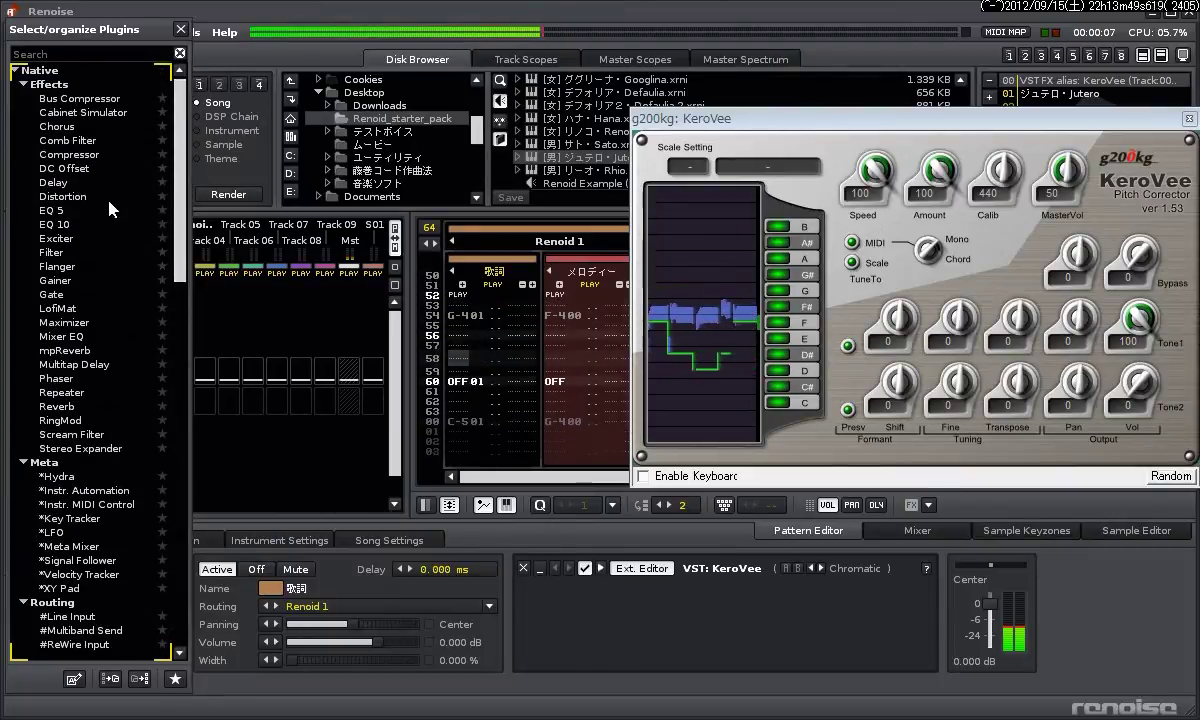
{"action": "double_click", "coordinate": [70, 154]}
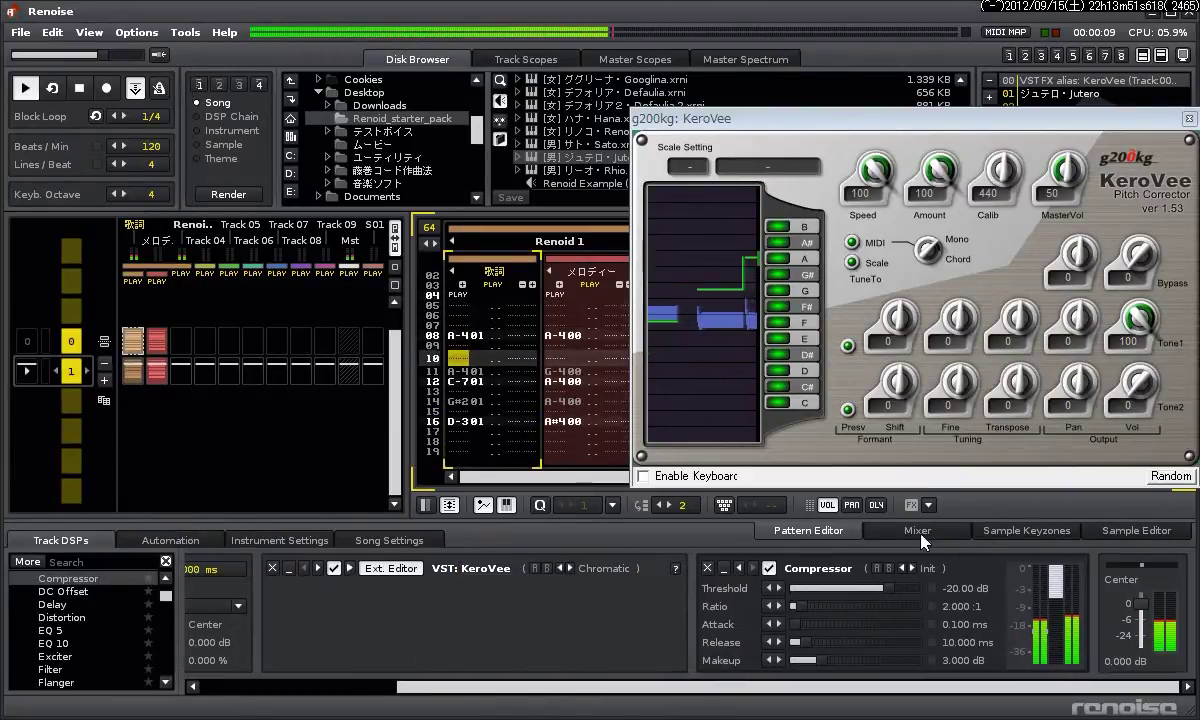
Load the Voice Soft preset in the Compressor and raise its Makeup to 9.952 dB
{"action": "left_click", "coordinate": [940, 569]}
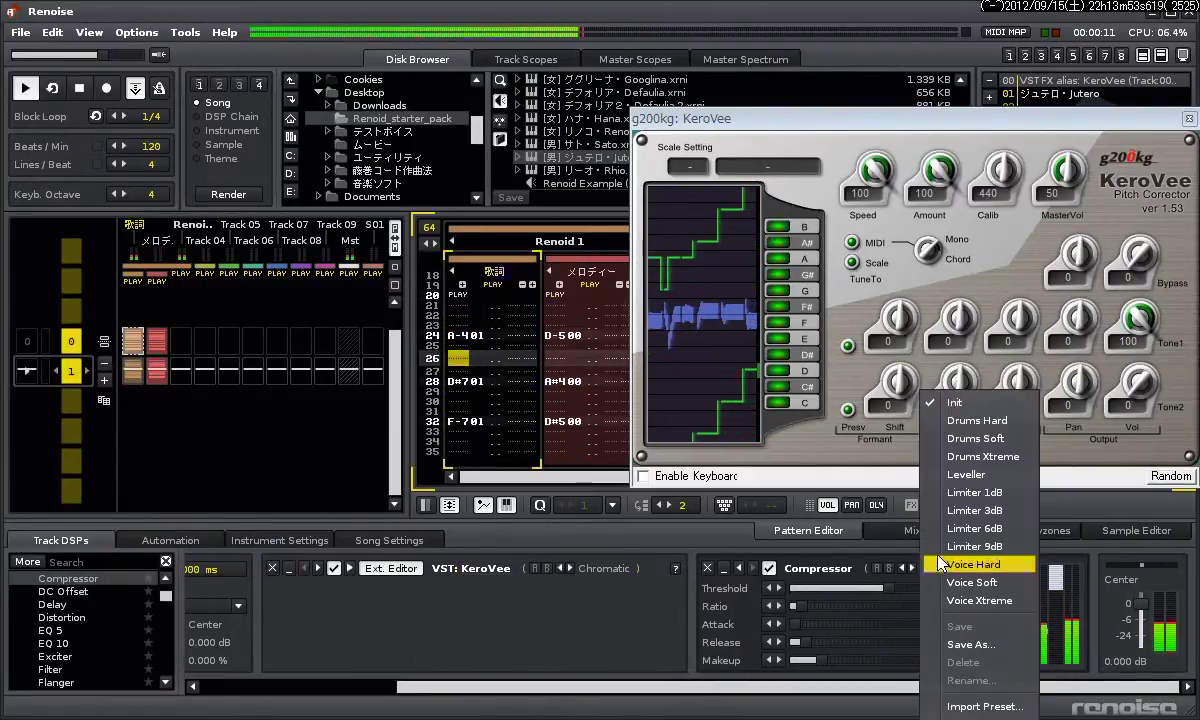
{"action": "left_click", "coordinate": [970, 582]}
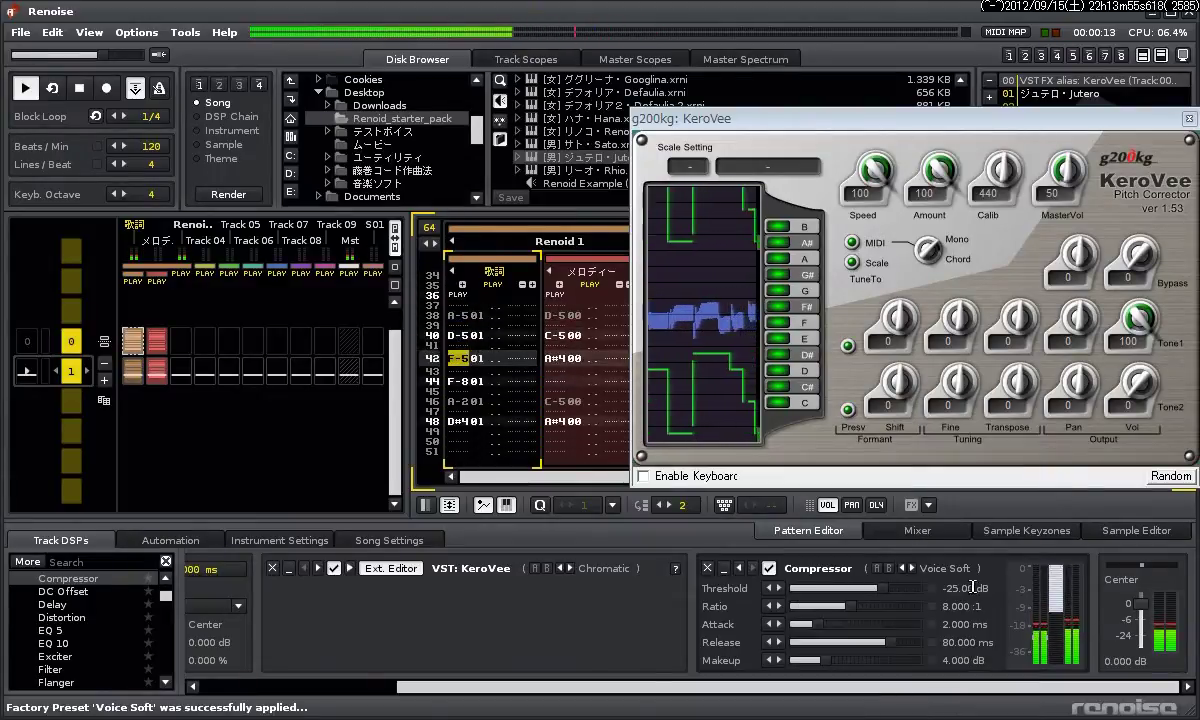
{"action": "left_click_drag", "start_coordinate": [822, 660], "coordinate": [855, 660]}
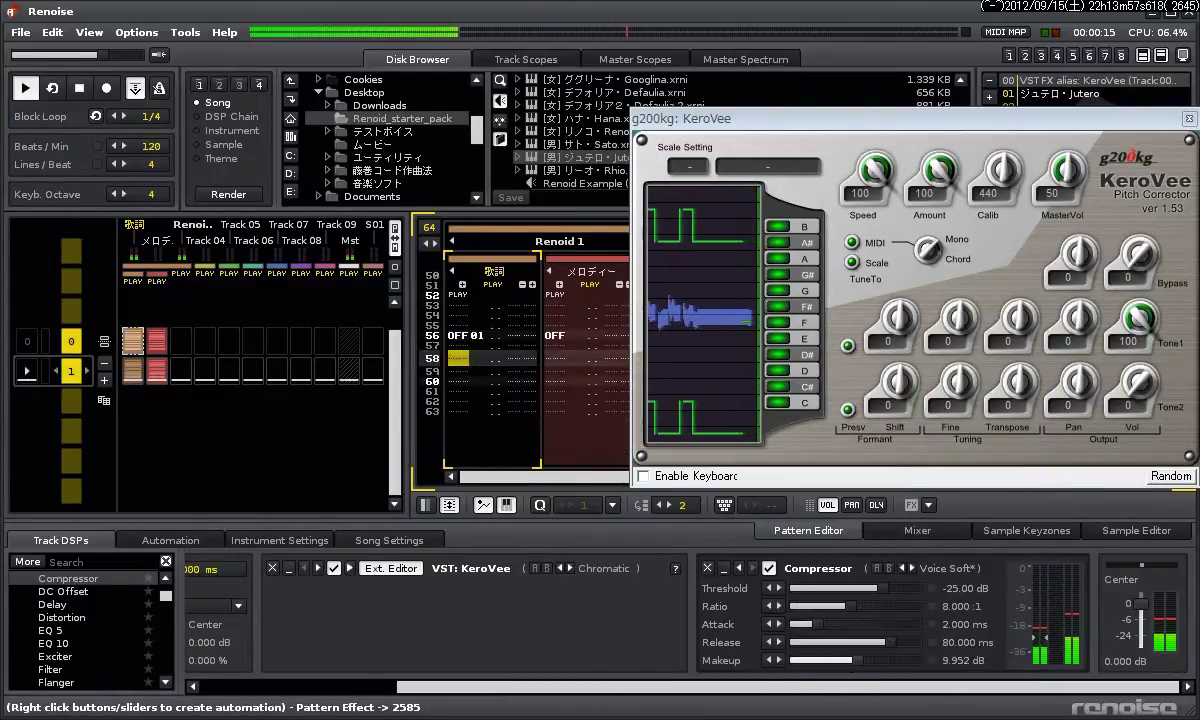
Add an mpReverb effect after the Compressor and set its Wet Mix to 32%
{"action": "scroll", "coordinate": [154, 565], "scroll_direction": "down", "scroll_amount": 5}
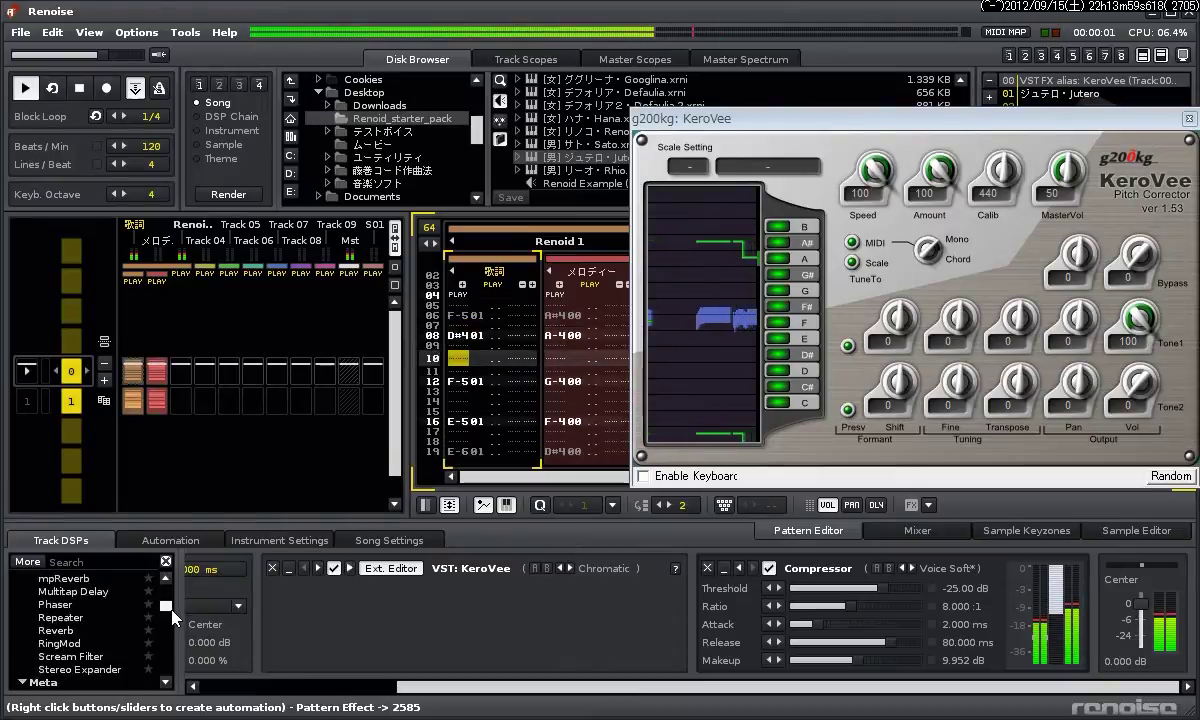
{"action": "scroll", "coordinate": [110, 620], "scroll_direction": "up", "scroll_amount": 4}
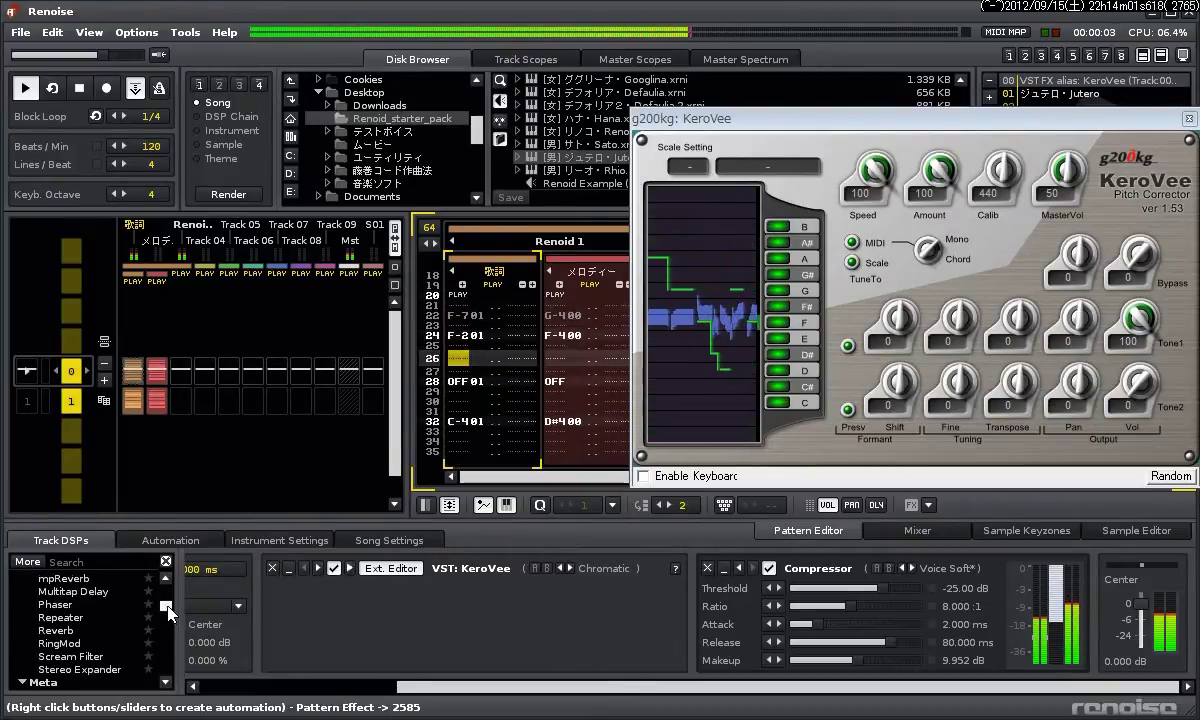
{"action": "double_click", "coordinate": [110, 618]}
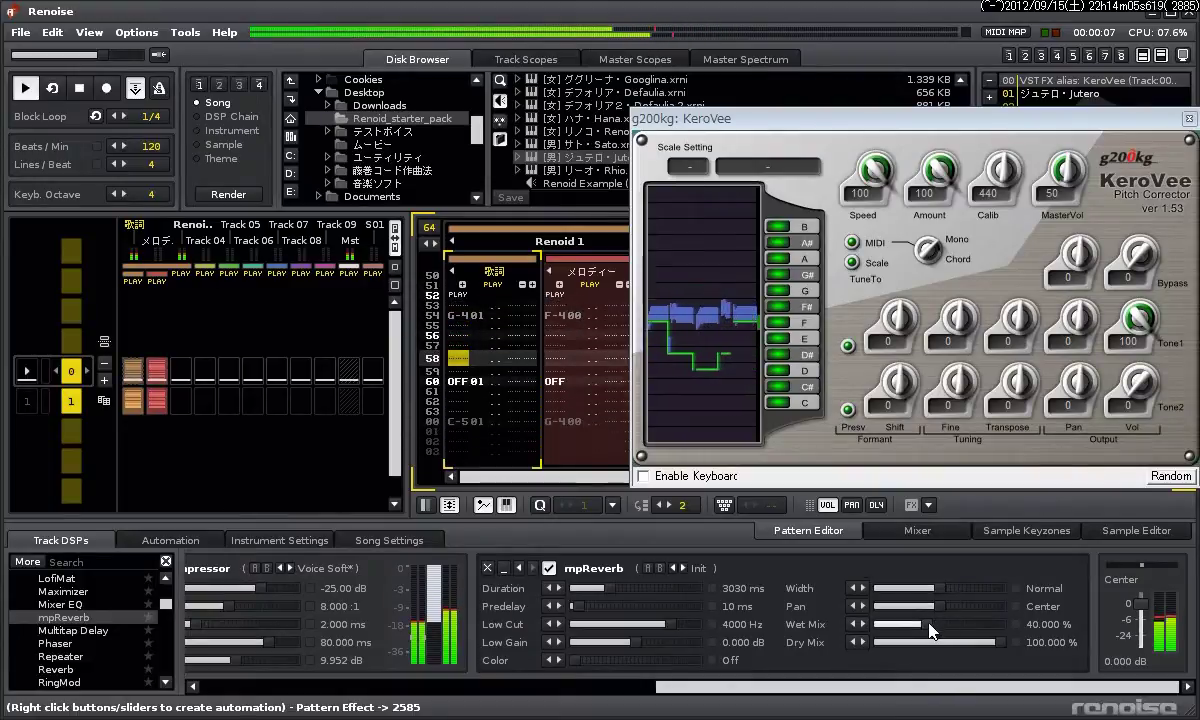
{"action": "left_click_drag", "start_coordinate": [923, 632], "coordinate": [911, 632]}
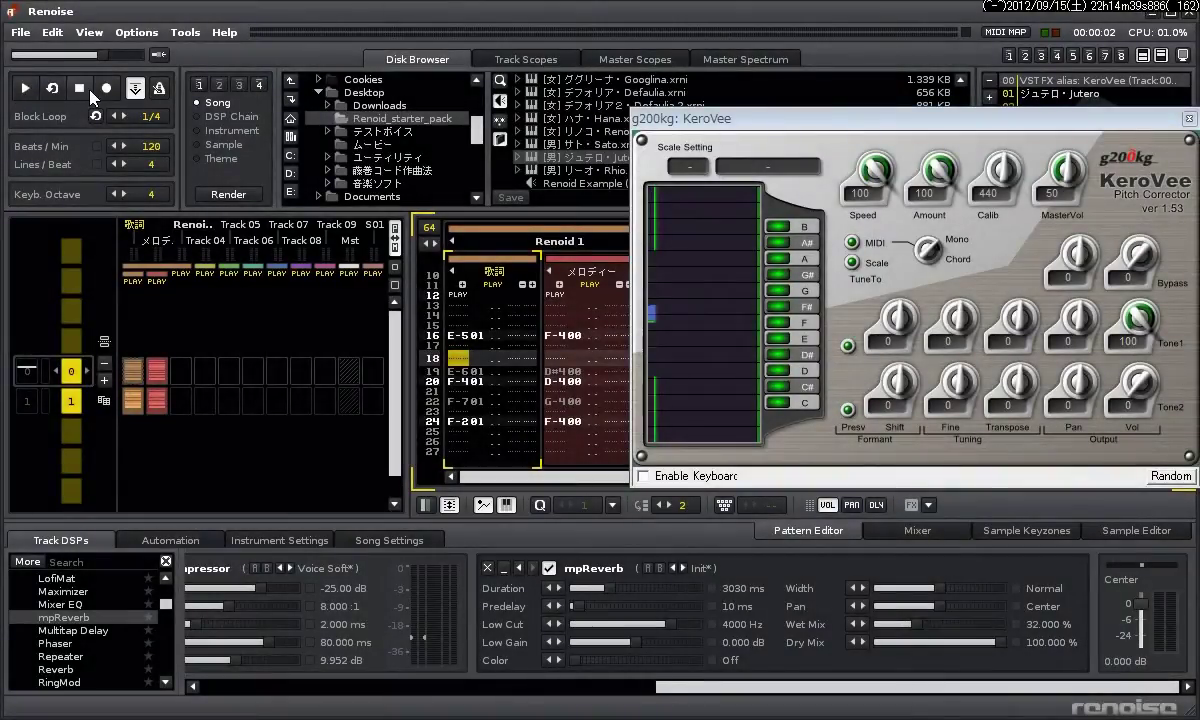
Play the song while trying a KeroVee correction Speed near 3, and settle on a Speed of 50
{"action": "key", "text": "space"}
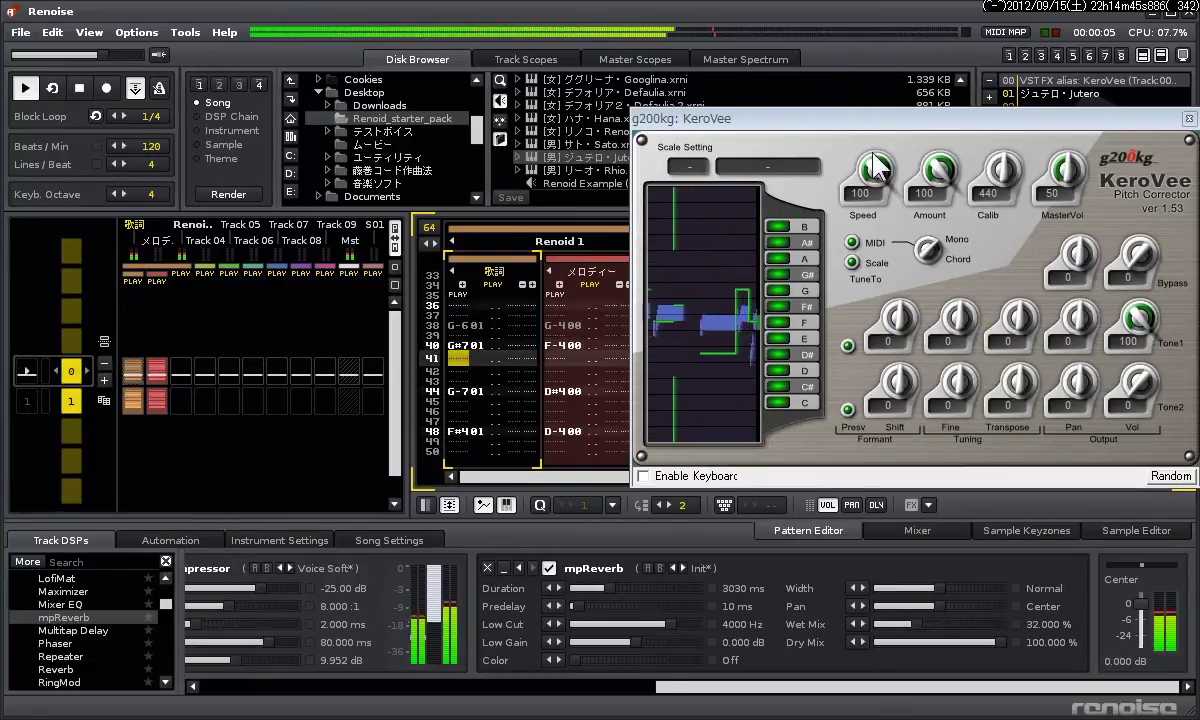
{"action": "left_click_drag", "start_coordinate": [876, 161], "coordinate": [876, 270]}
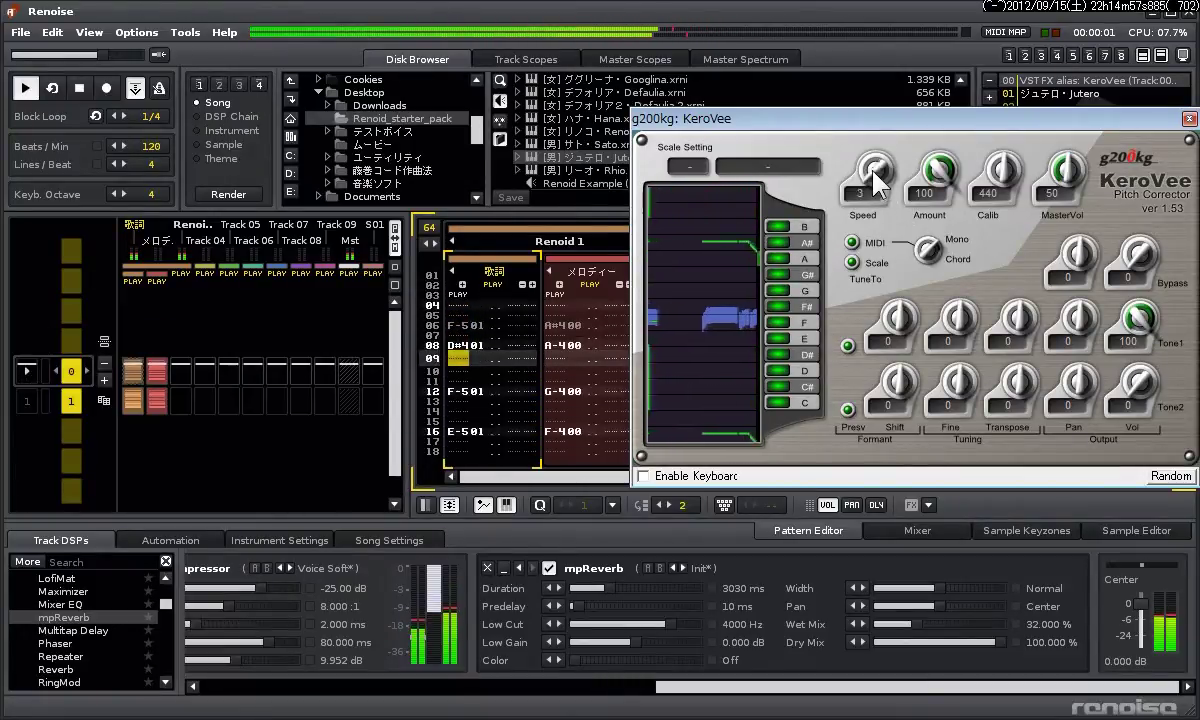
{"action": "left_click_drag", "start_coordinate": [865, 166], "coordinate": [868, 40]}
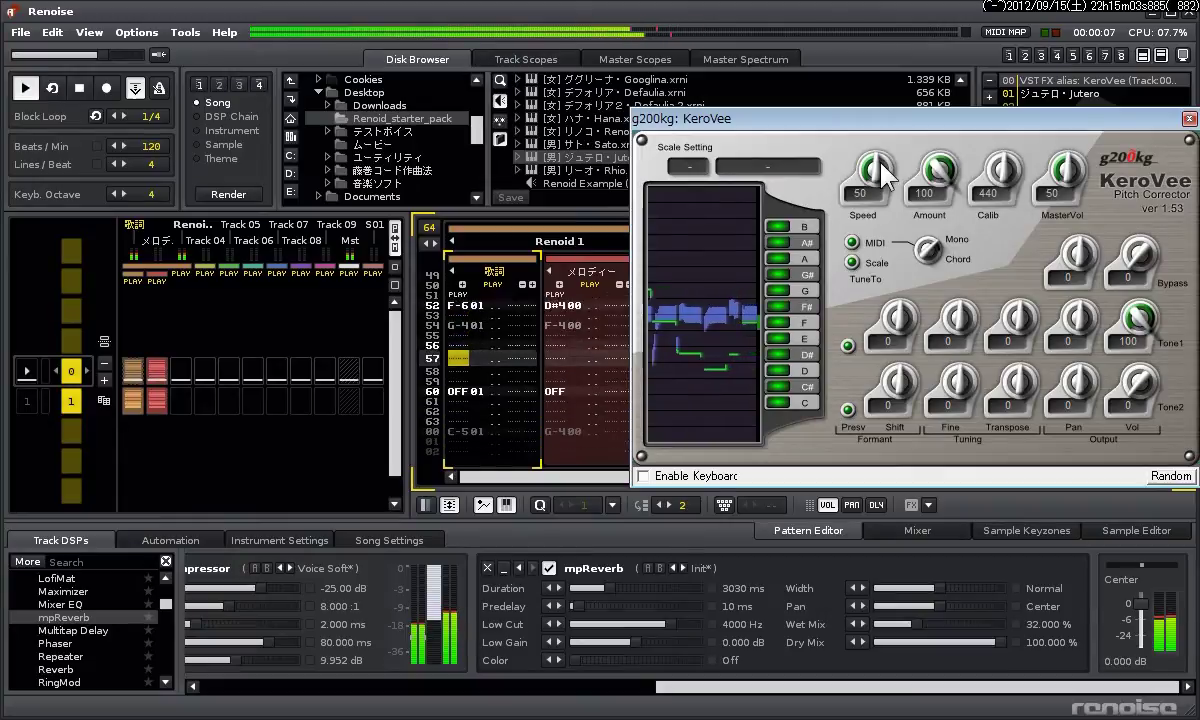
{"action": "left_click_drag", "start_coordinate": [882, 172], "coordinate": [883, 176]}
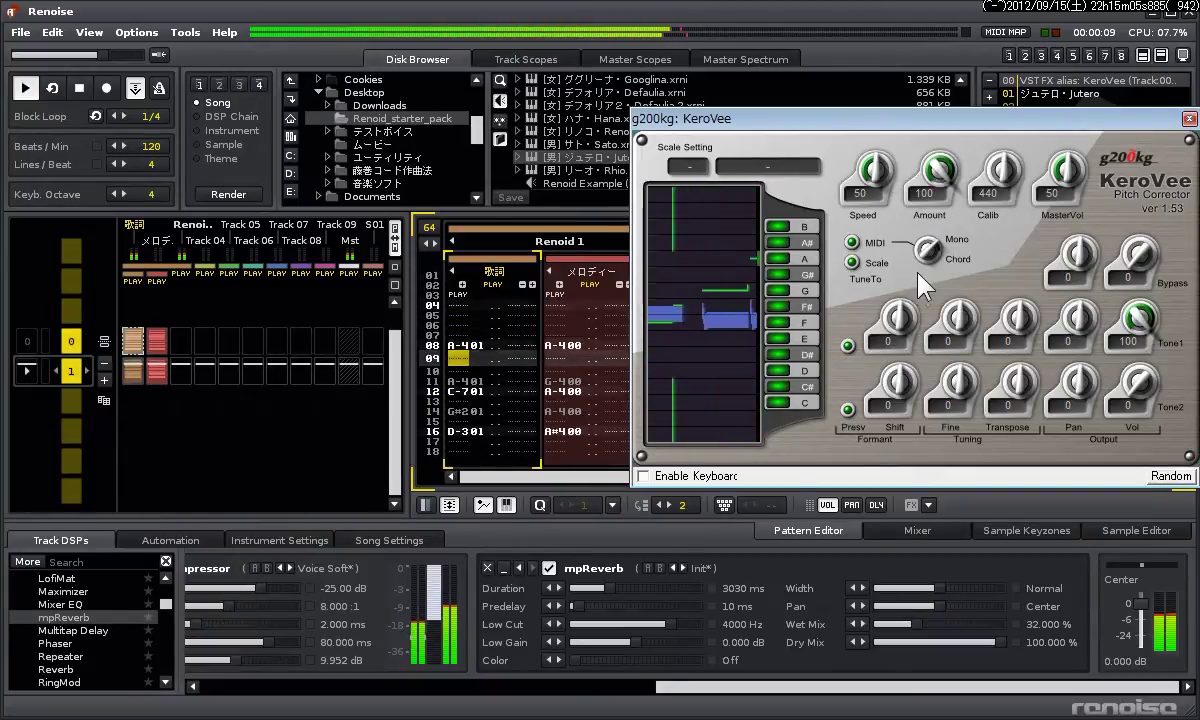
Try Tone1 formant Shift values from 93 down to -100 in KeroVee, settle on 11, and close its editor
{"action": "left_click_drag", "start_coordinate": [867, 333], "coordinate": [900, 180]}
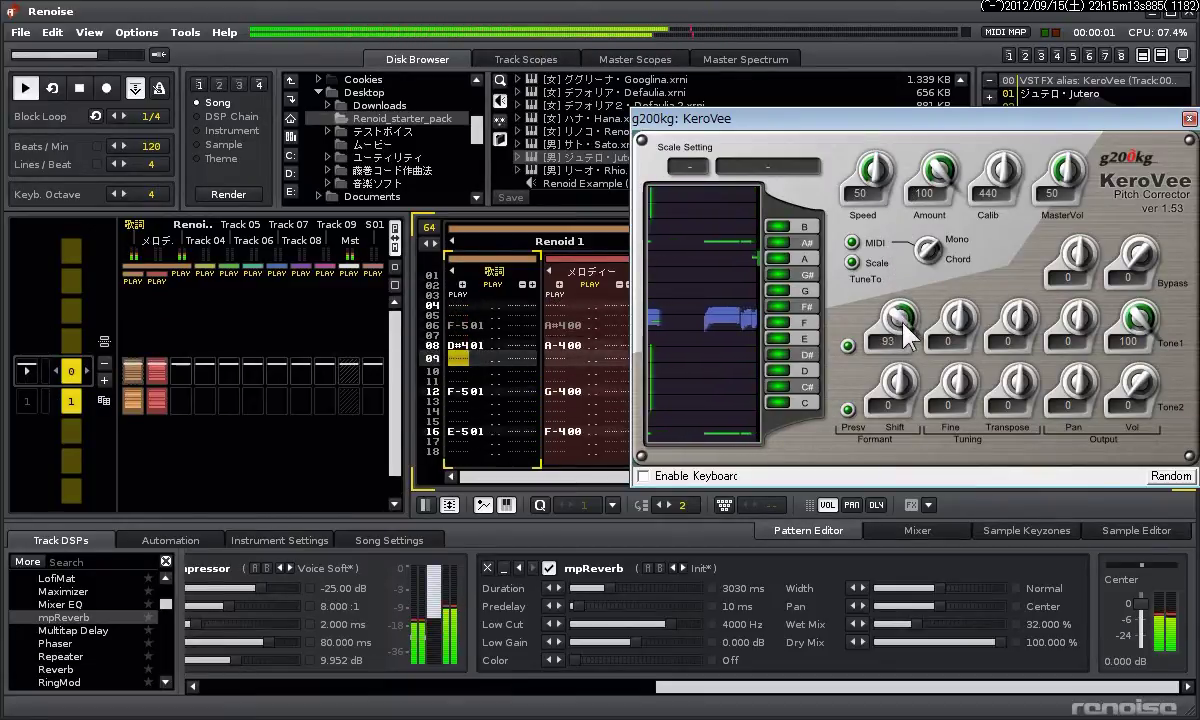
{"action": "left_click_drag", "start_coordinate": [902, 312], "coordinate": [900, 375]}
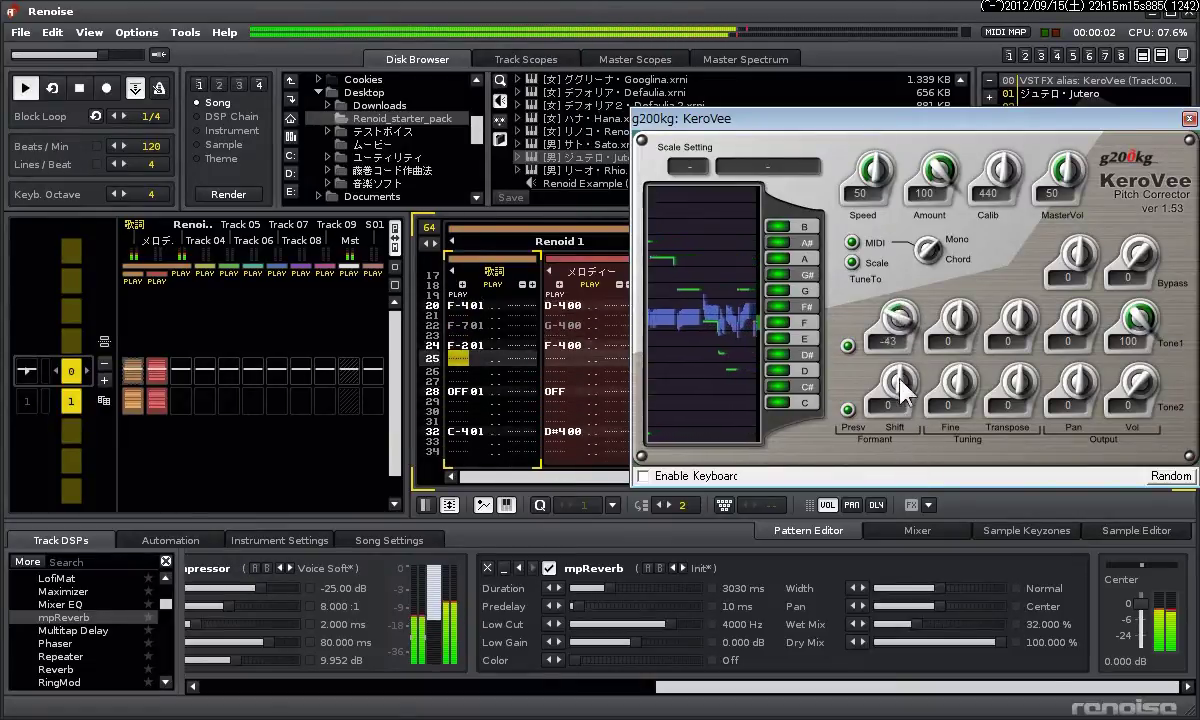
{"action": "left_click_drag", "start_coordinate": [902, 450], "coordinate": [908, 490]}
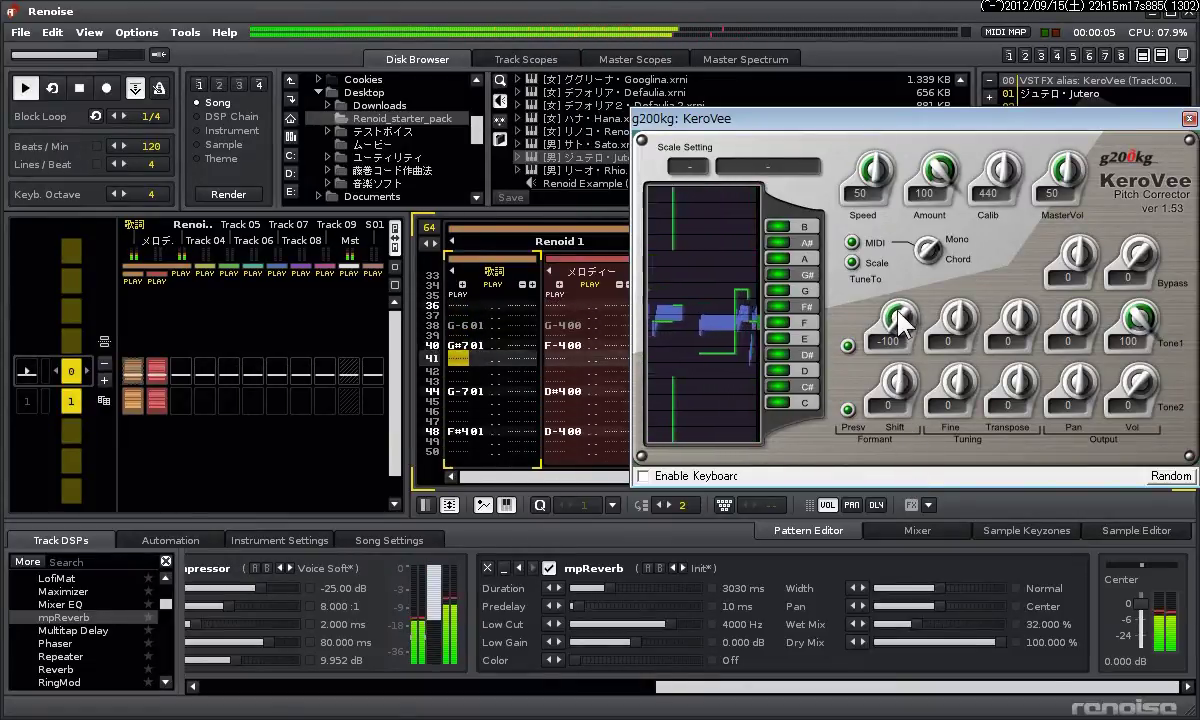
{"action": "left_click_drag", "start_coordinate": [900, 330], "coordinate": [900, 190]}
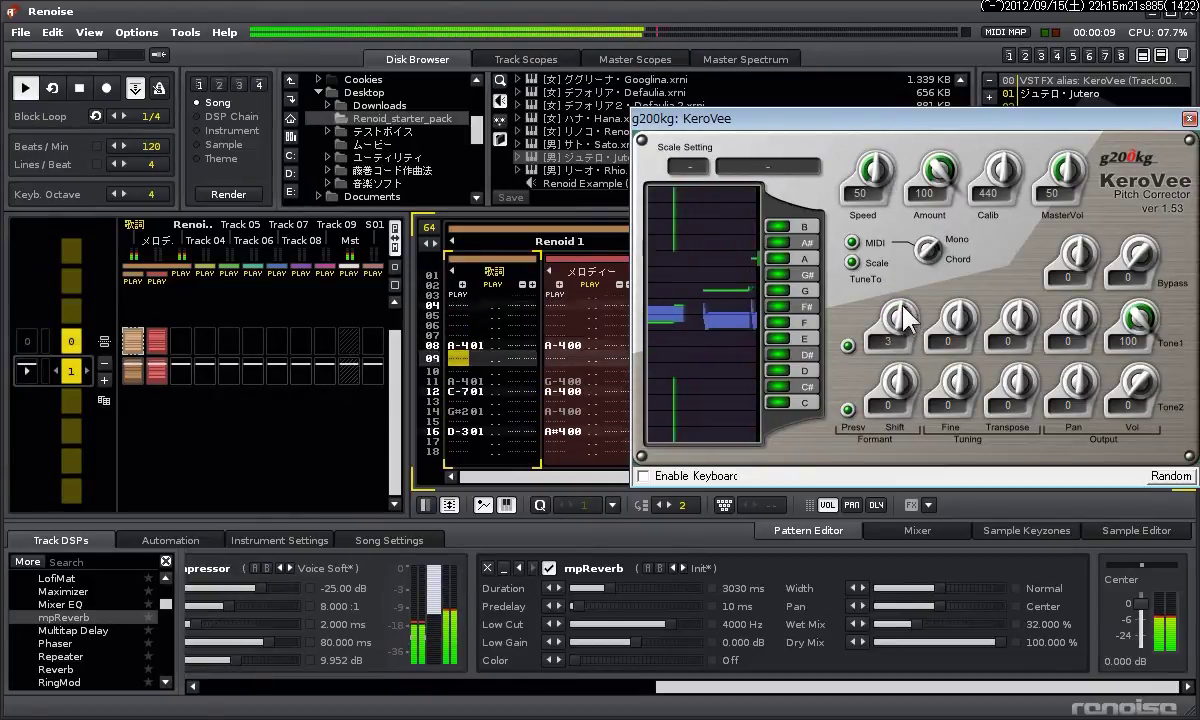
{"action": "mouse_move", "coordinate": [903, 328]}
{"action": "left_mouse_down"}
{"action": "mouse_move", "coordinate": [903, 293]}
{"action": "mouse_move", "coordinate": [891, 326]}
{"action": "left_mouse_up"}
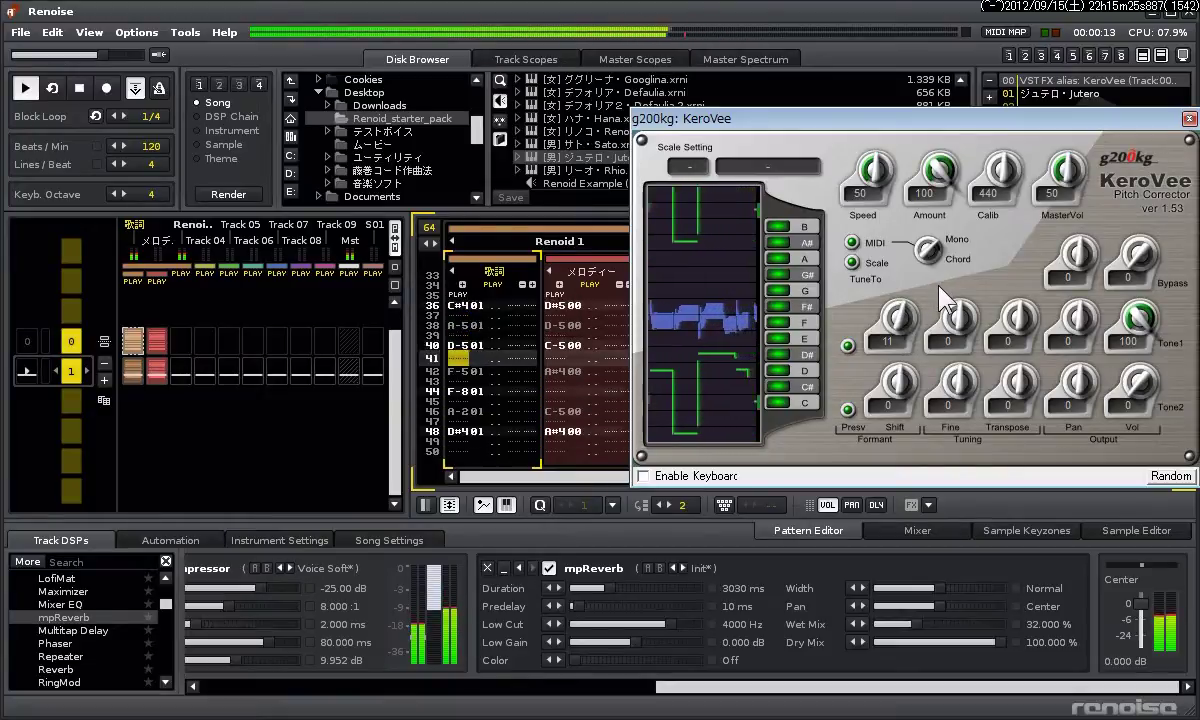
{"action": "left_click", "coordinate": [1189, 119]}
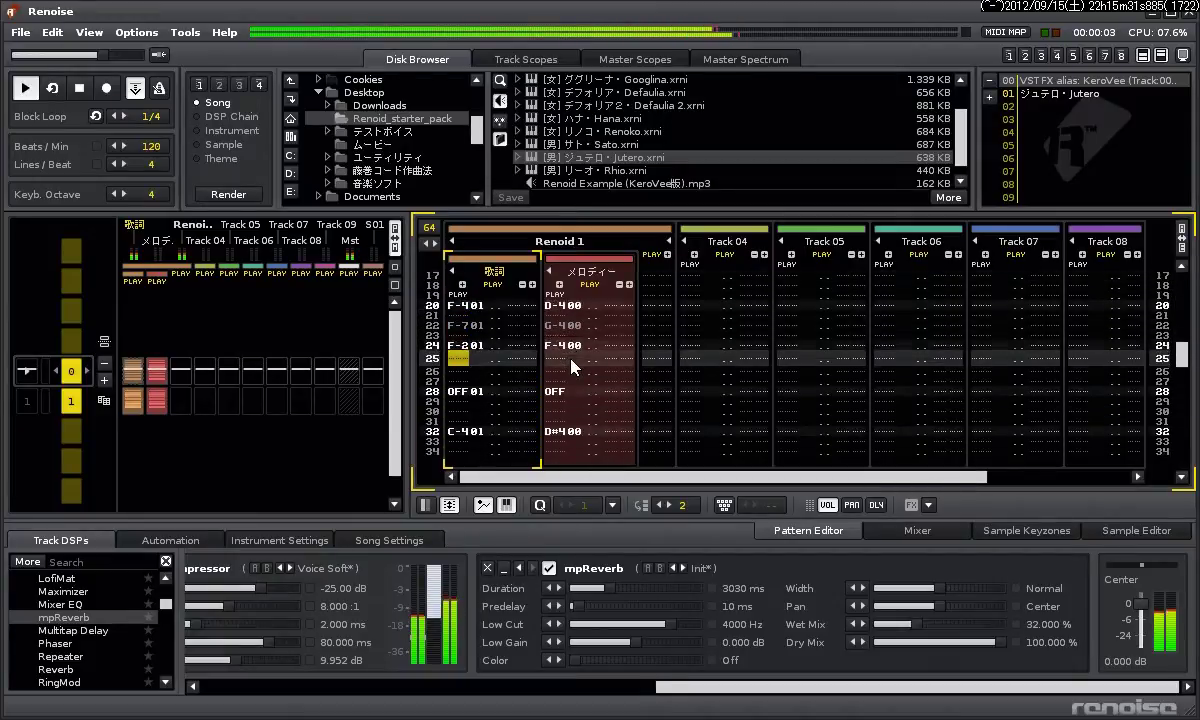
Transpose the メロディー track across the whole song, trying two octaves down during playback and settling on 12 semitones down
{"action": "left_click", "coordinate": [545, 332]}
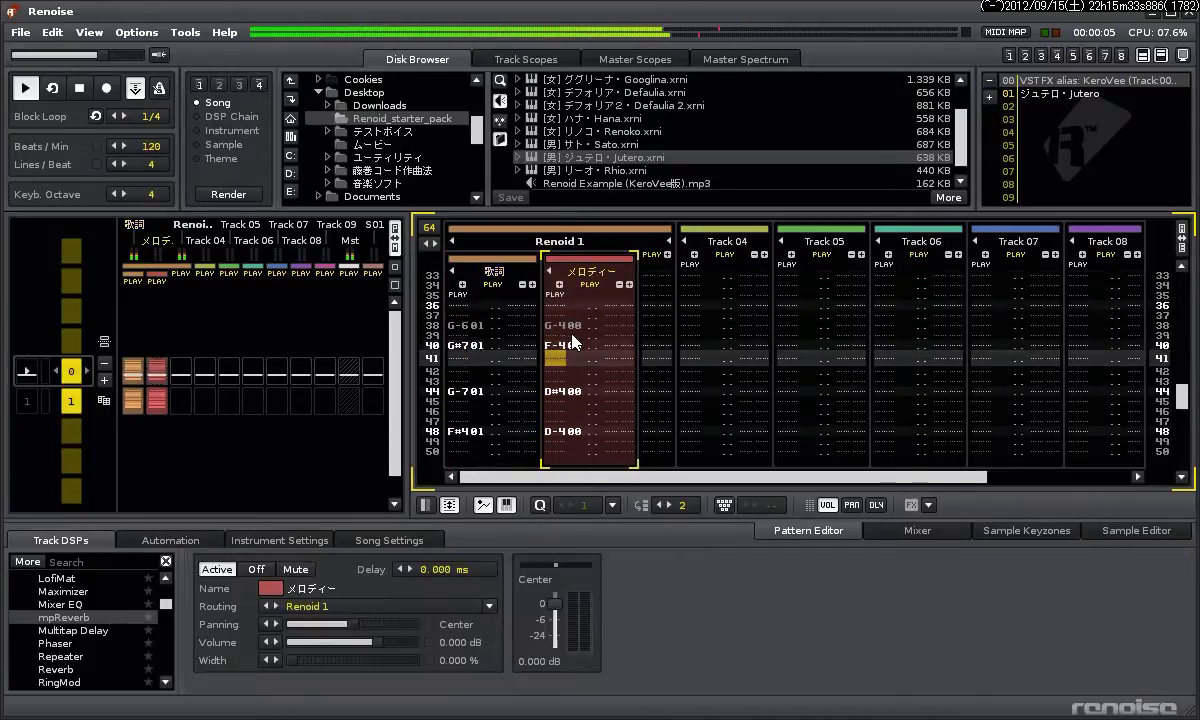
{"action": "key", "text": "space"}
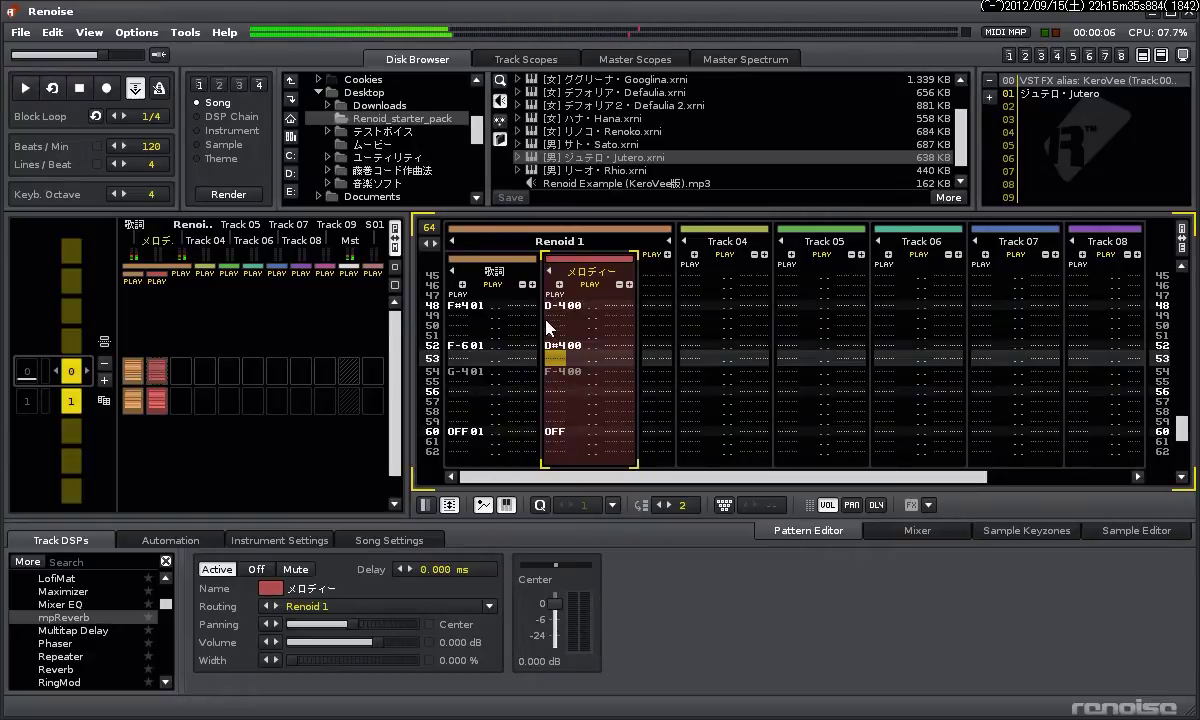
{"action": "left_click", "coordinate": [1181, 233]}
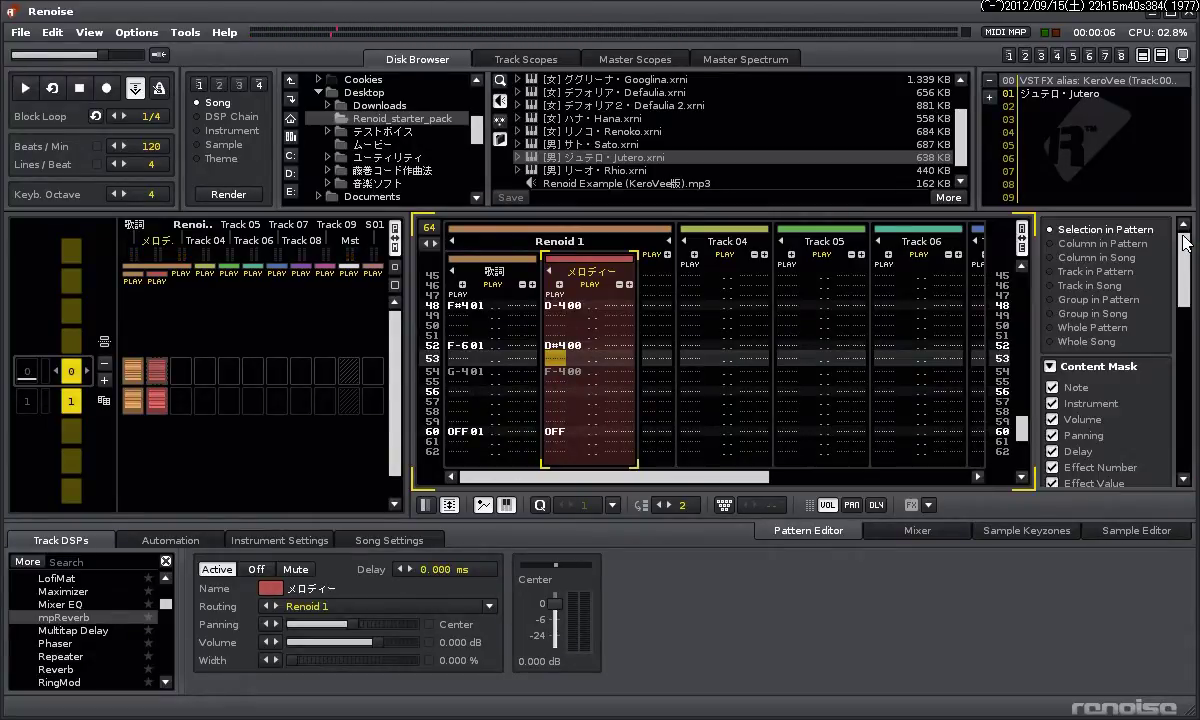
{"action": "left_click", "coordinate": [1092, 286]}
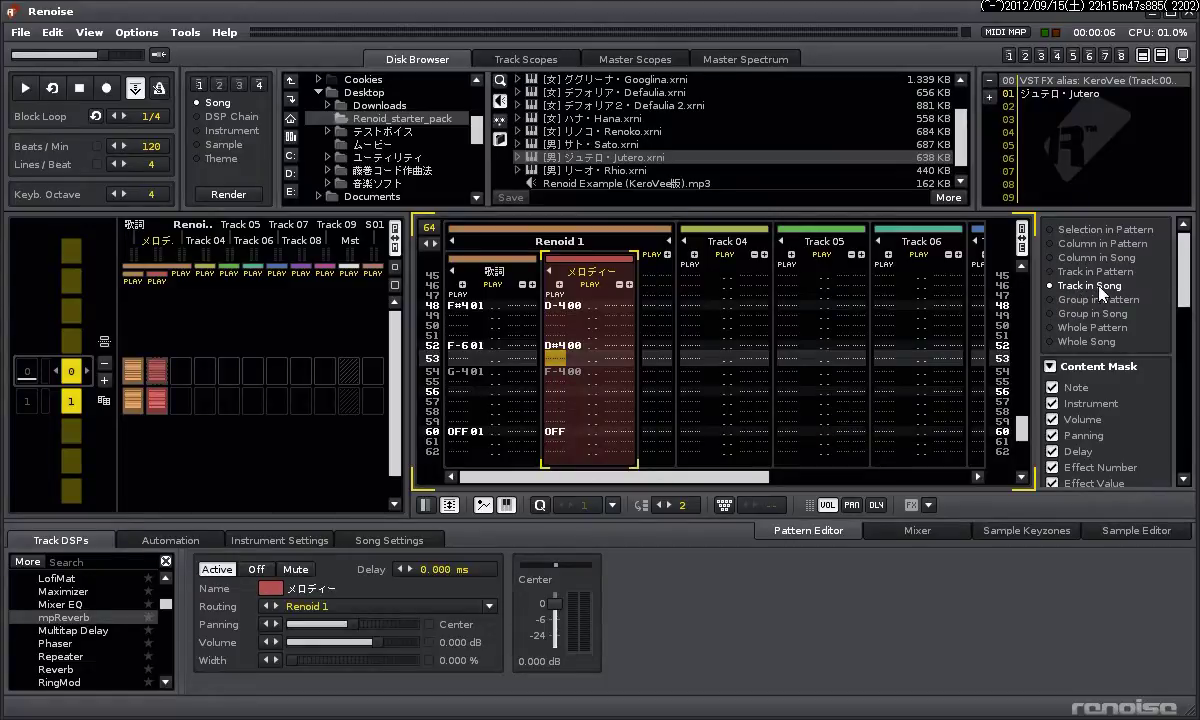
{"action": "left_click_drag", "start_coordinate": [1188, 256], "coordinate": [1184, 366]}
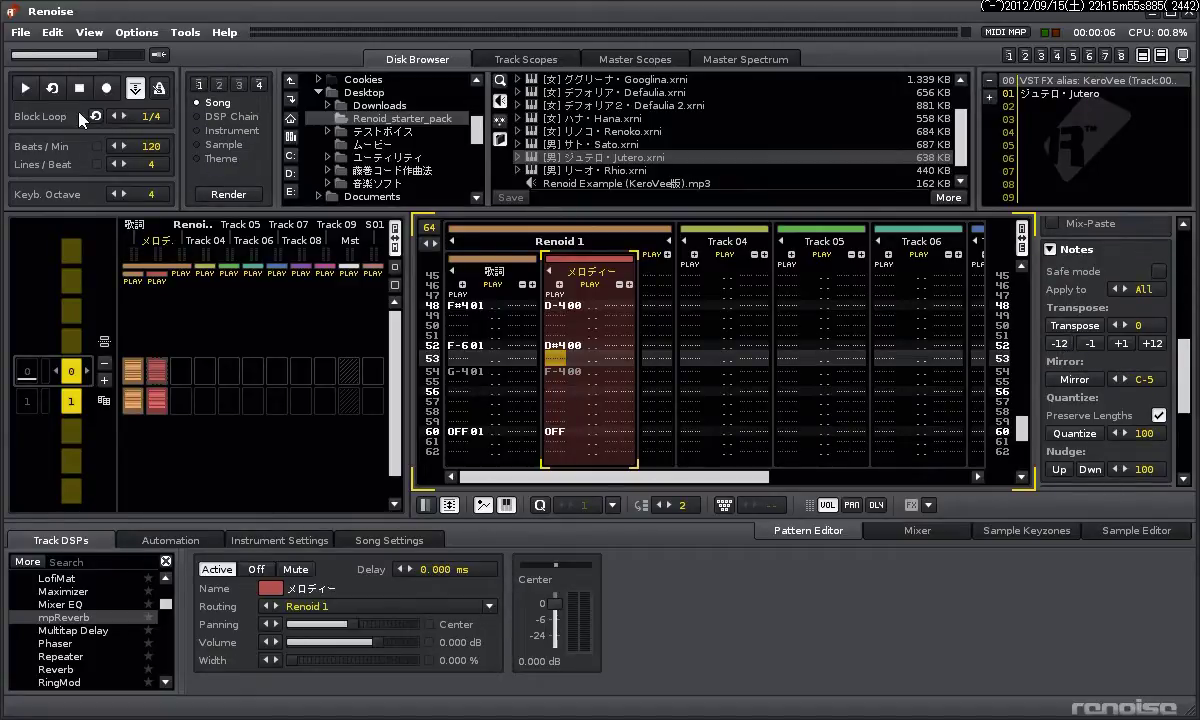
{"action": "left_click", "coordinate": [24, 89]}
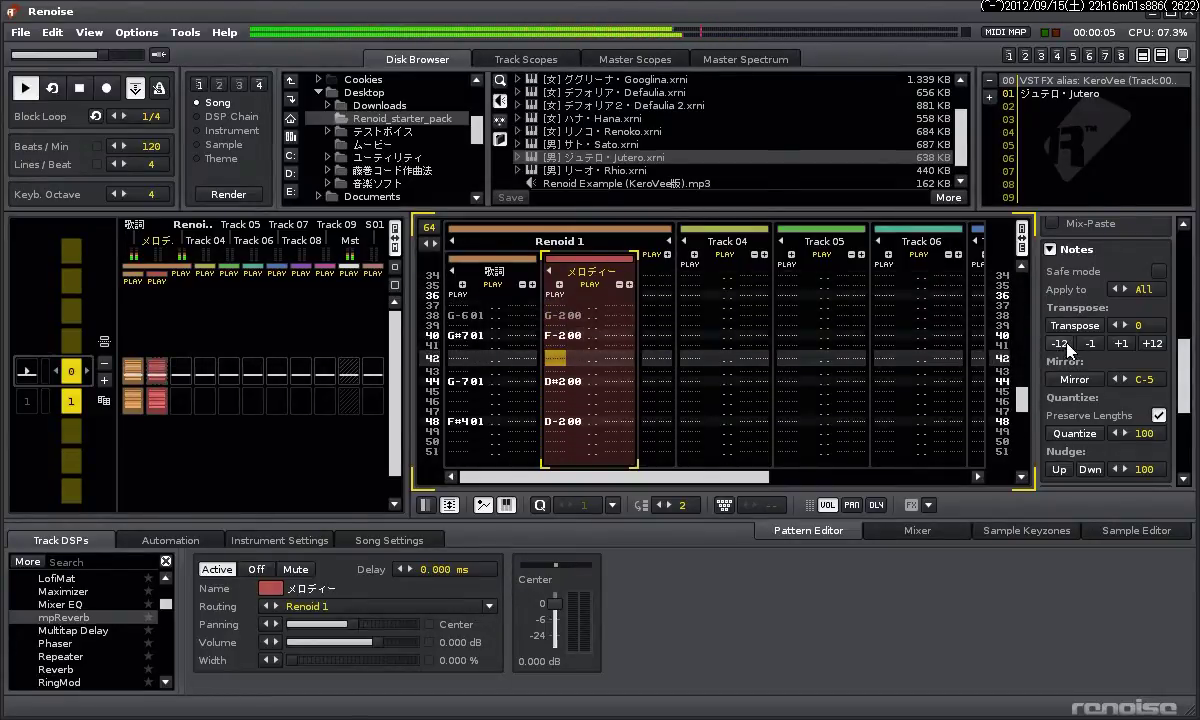
{"action": "left_click", "coordinate": [1153, 345]}
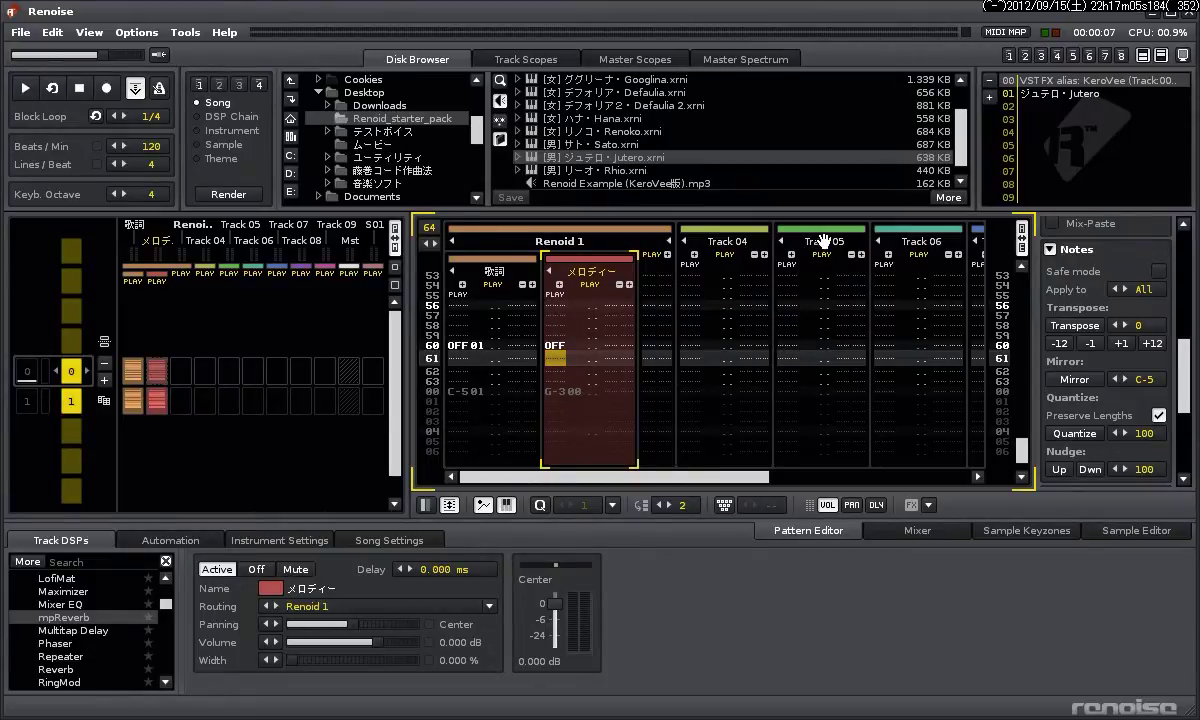
Group Track 04 and Track 05 together and rename Track 04 as 歌詞
{"action": "left_click_drag", "start_coordinate": [822, 241], "coordinate": [674, 239]}
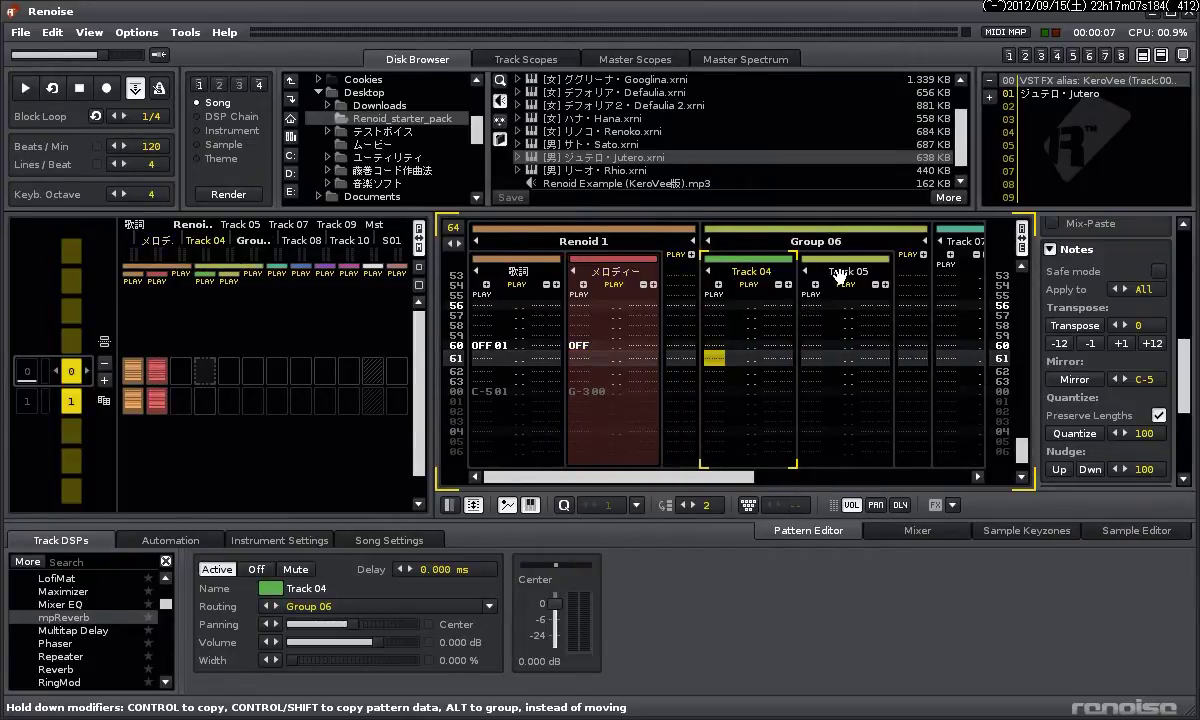
{"action": "double_click", "coordinate": [750, 271]}
{"action": "type", "text": "歌詞"}
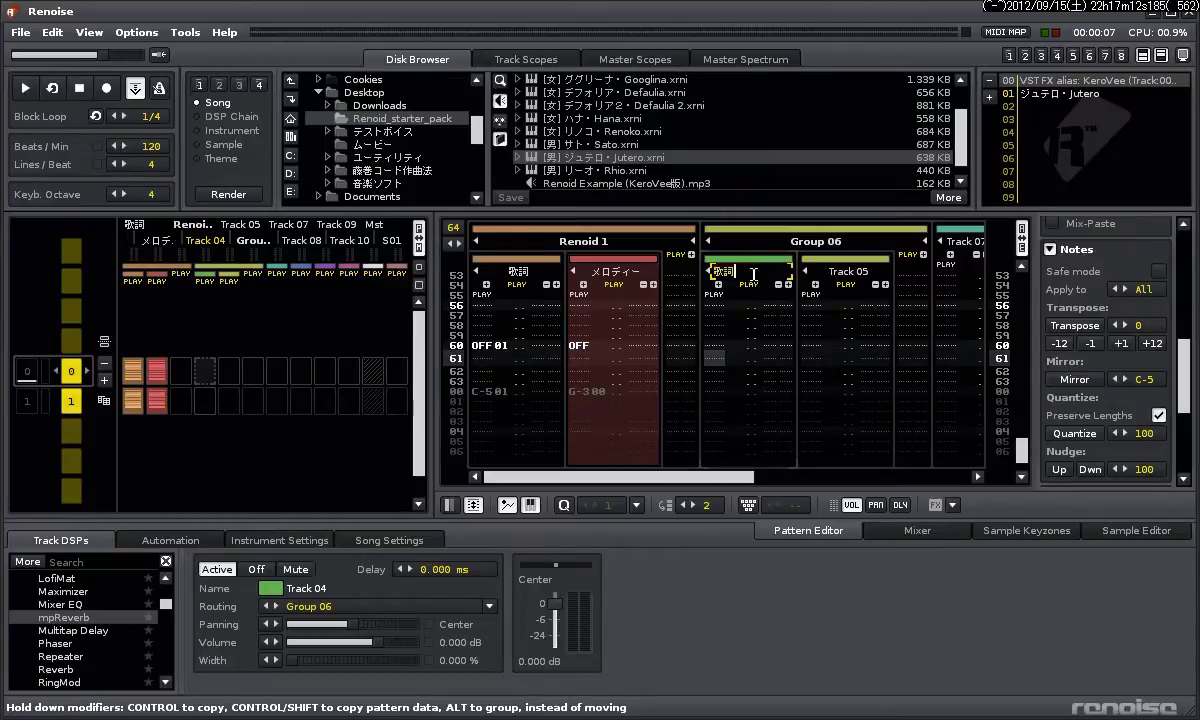
{"action": "key", "text": "Return"}
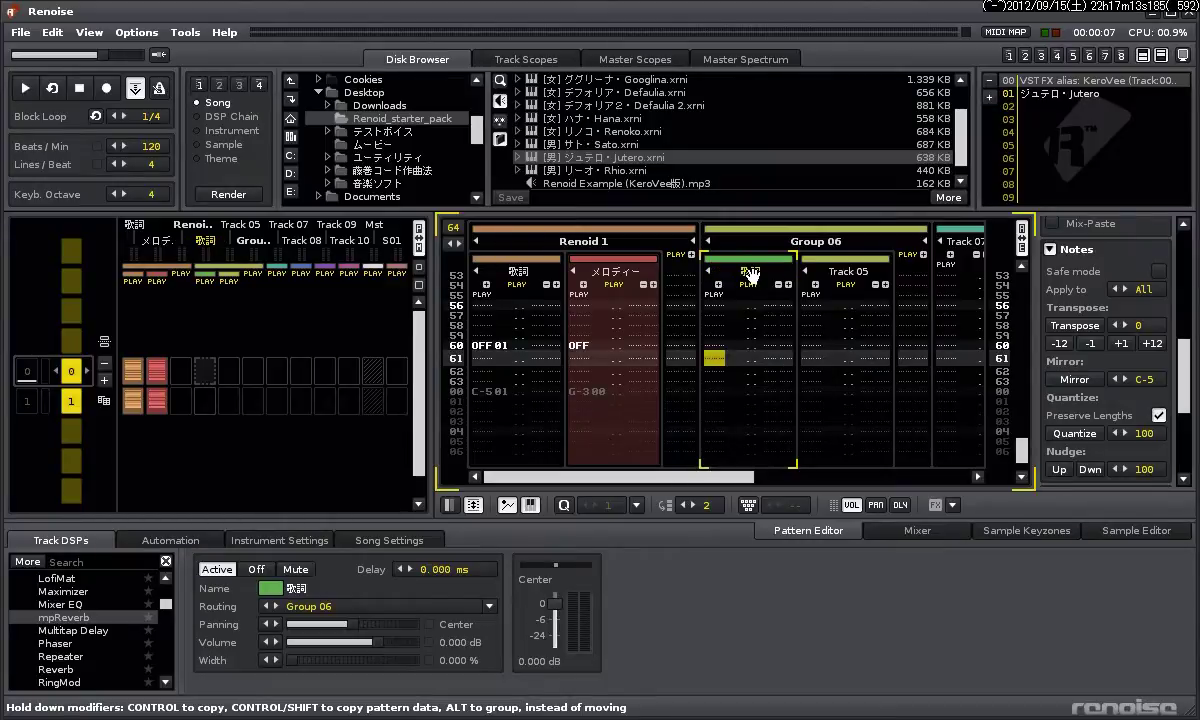
Rename Track 05 in the new group as メロディー
{"action": "double_click", "coordinate": [855, 270]}
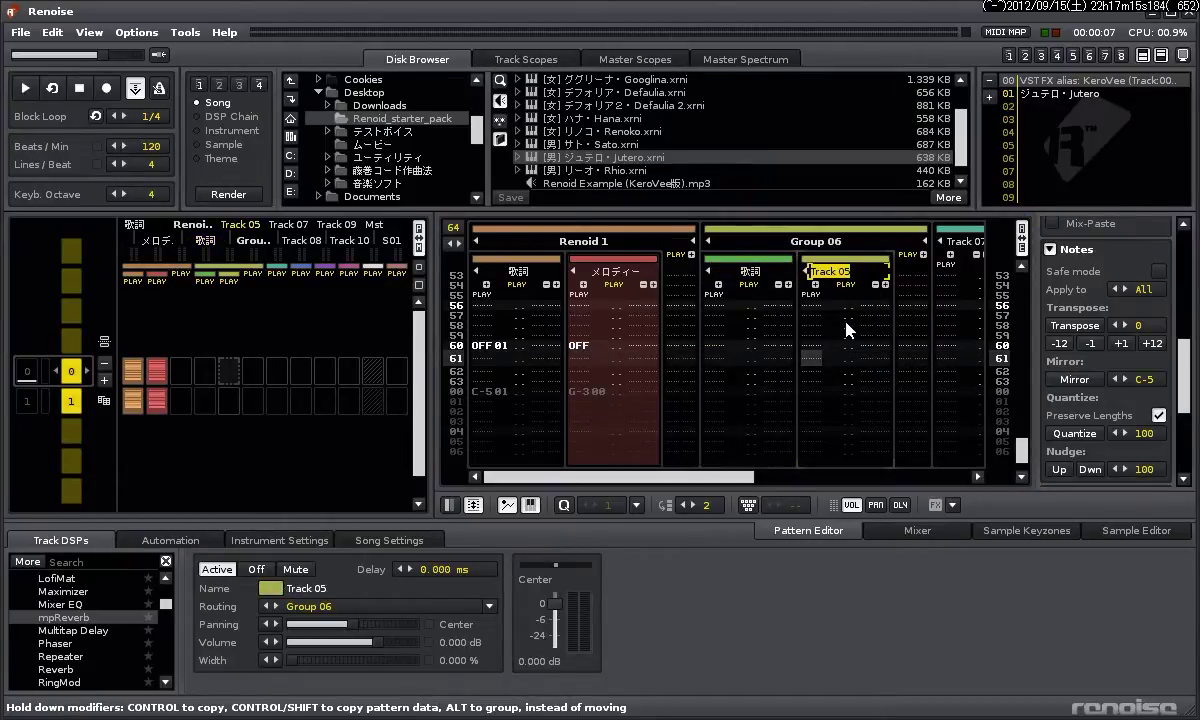
{"action": "type", "text": "mer"}
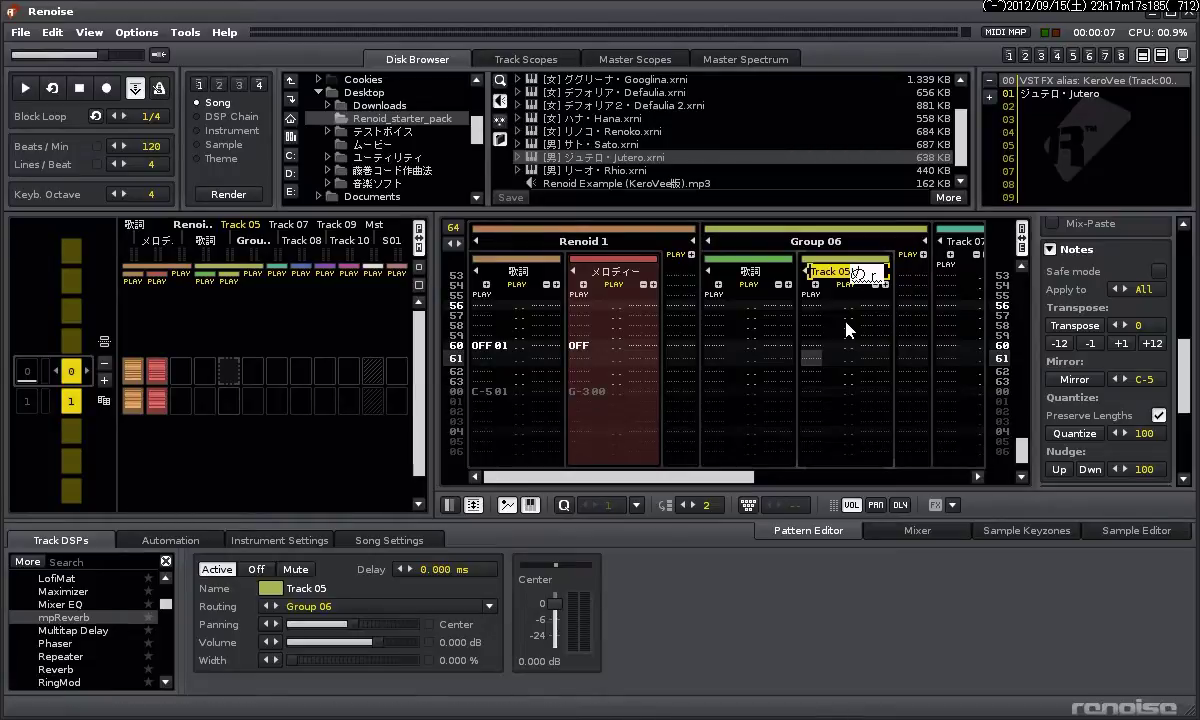
{"action": "type", "text": "odhi-"}
{"action": "key", "text": "space"}
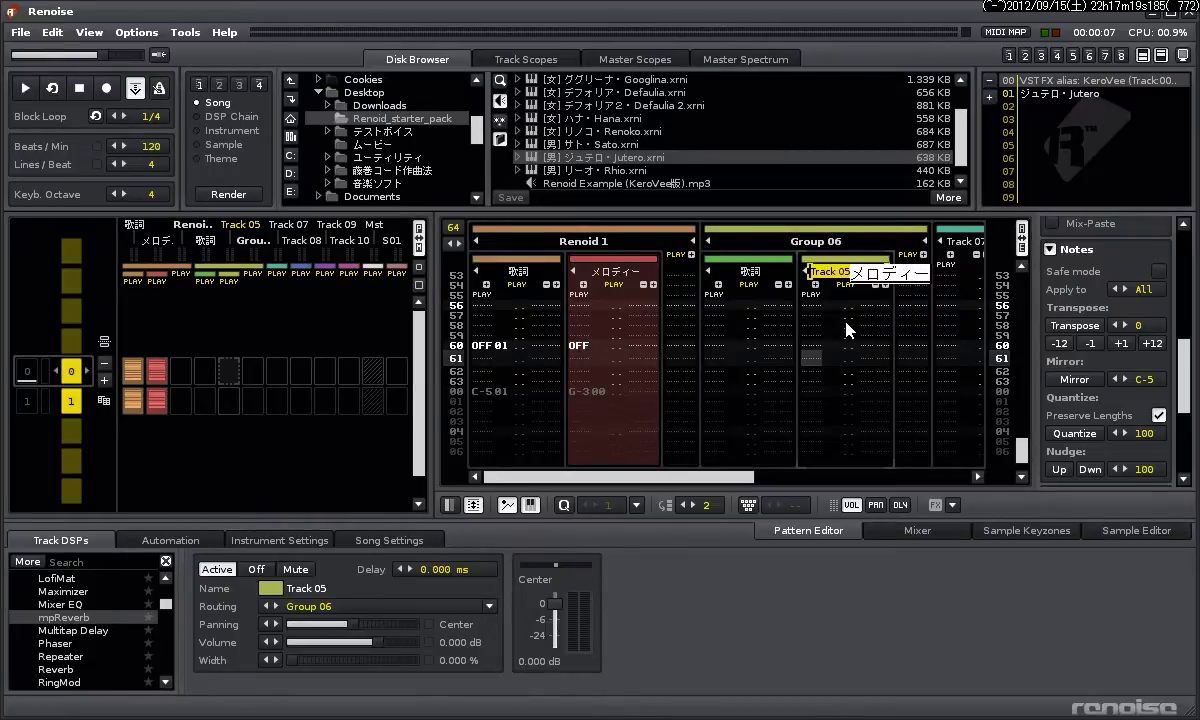
{"action": "key", "text": "Return"}
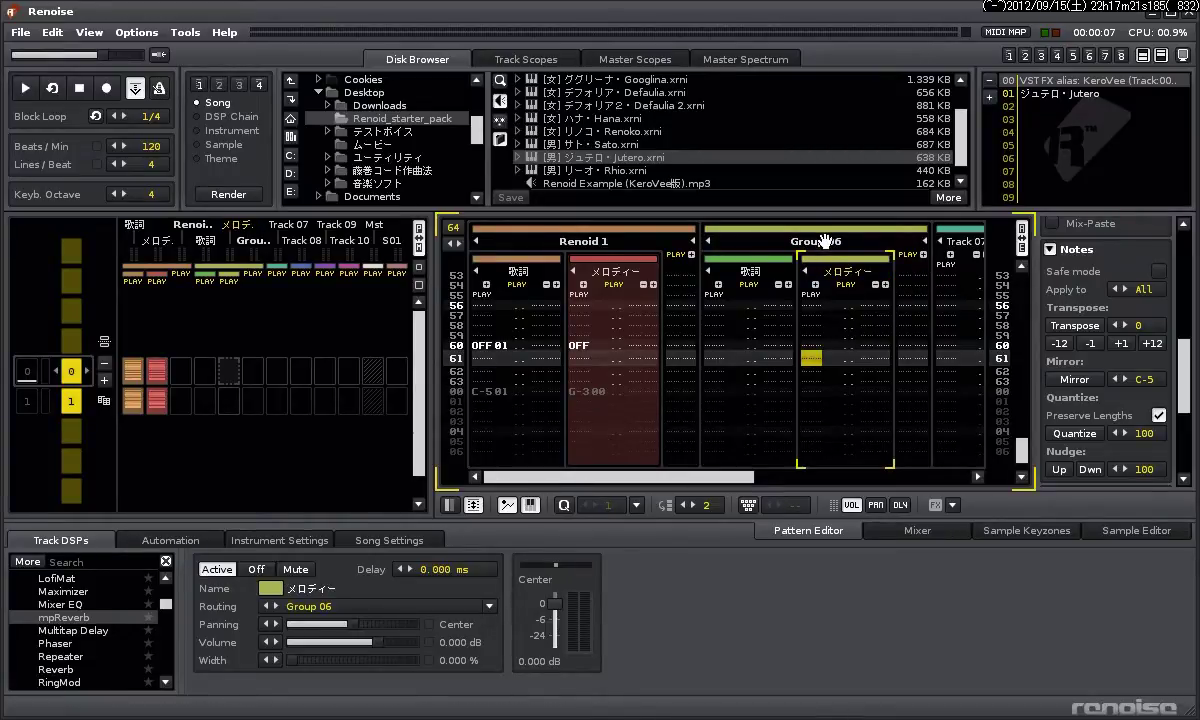
Rename the second group, Group 06, as Renoid 2
{"action": "double_click", "coordinate": [825, 241]}
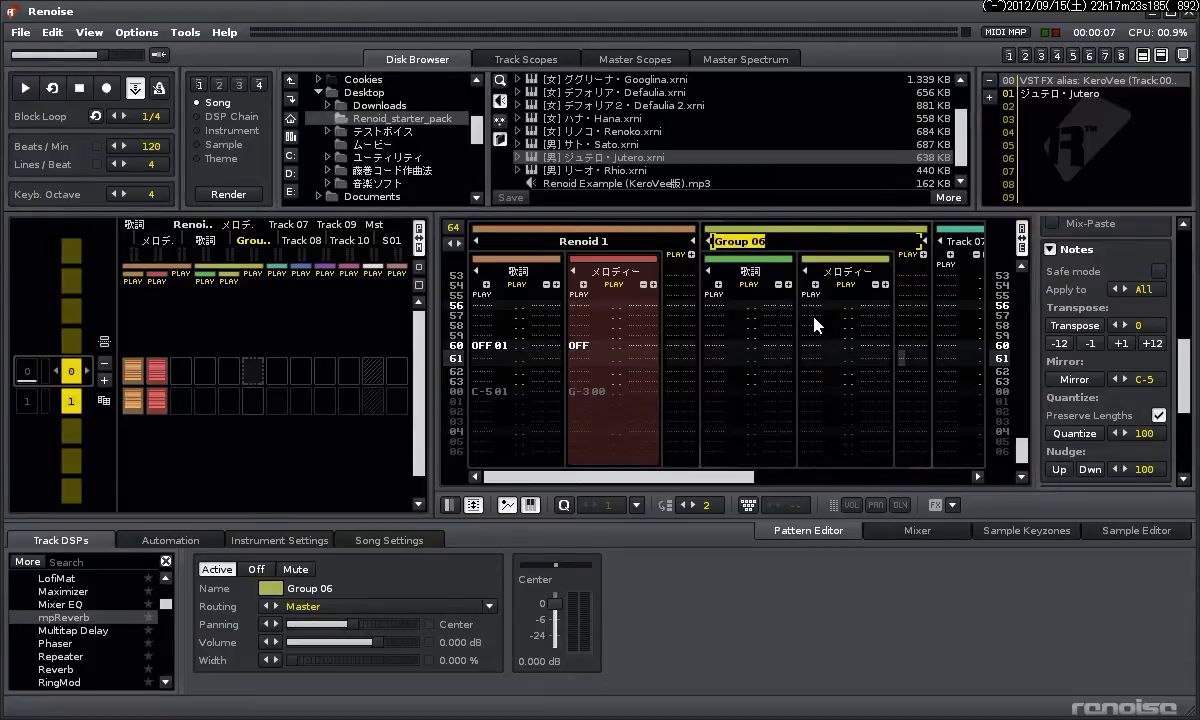
{"action": "type", "text": "Reno"}
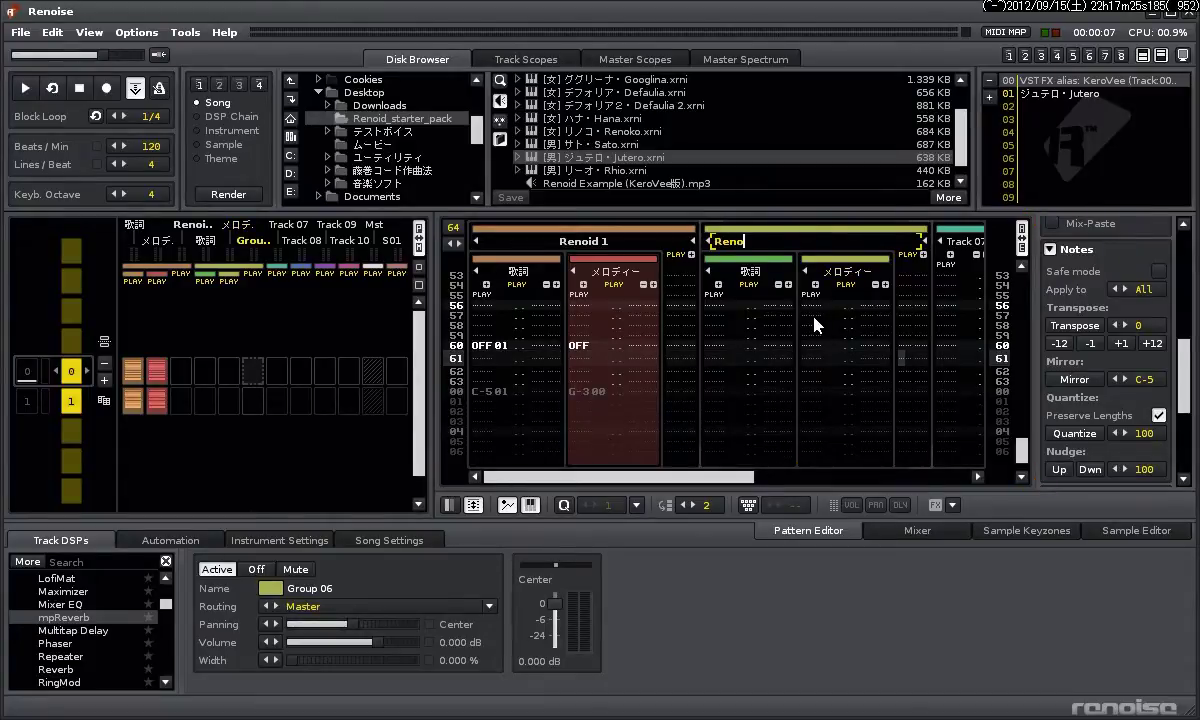
{"action": "type", "text": "id 2"}
{"action": "key", "text": "Return"}
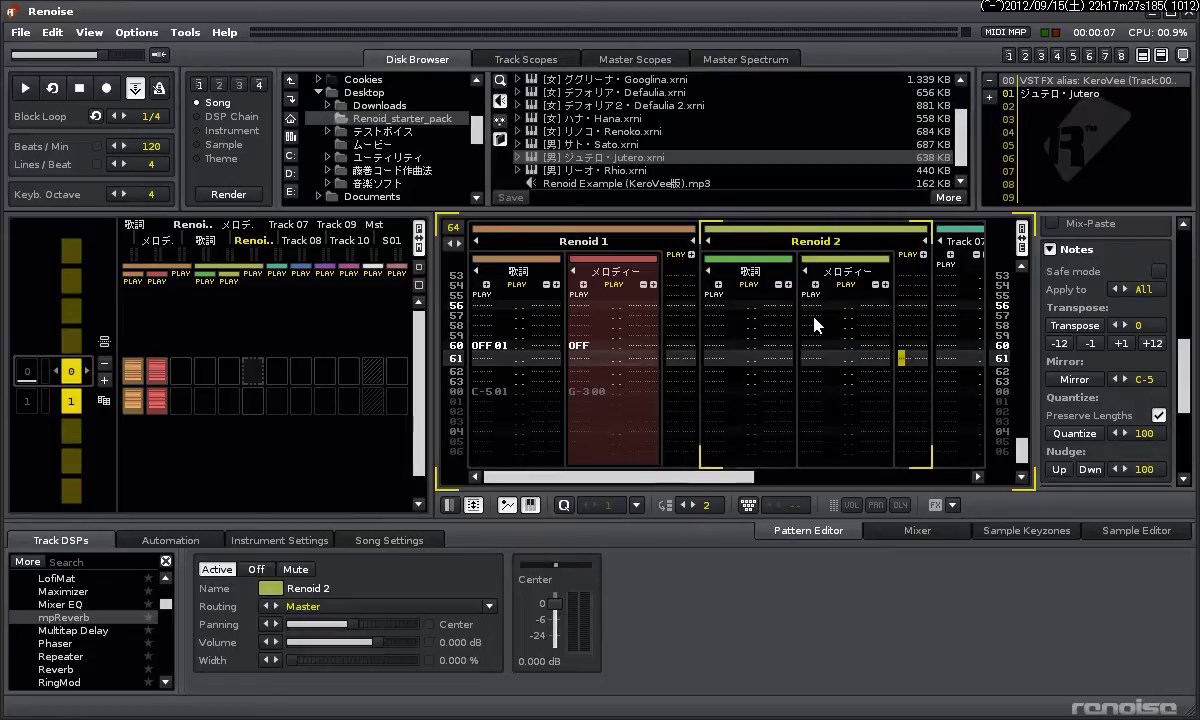
Set the background blend of the メロディー track in Renoid 2 to 29, keeping its colour
{"action": "left_click", "coordinate": [850, 261]}
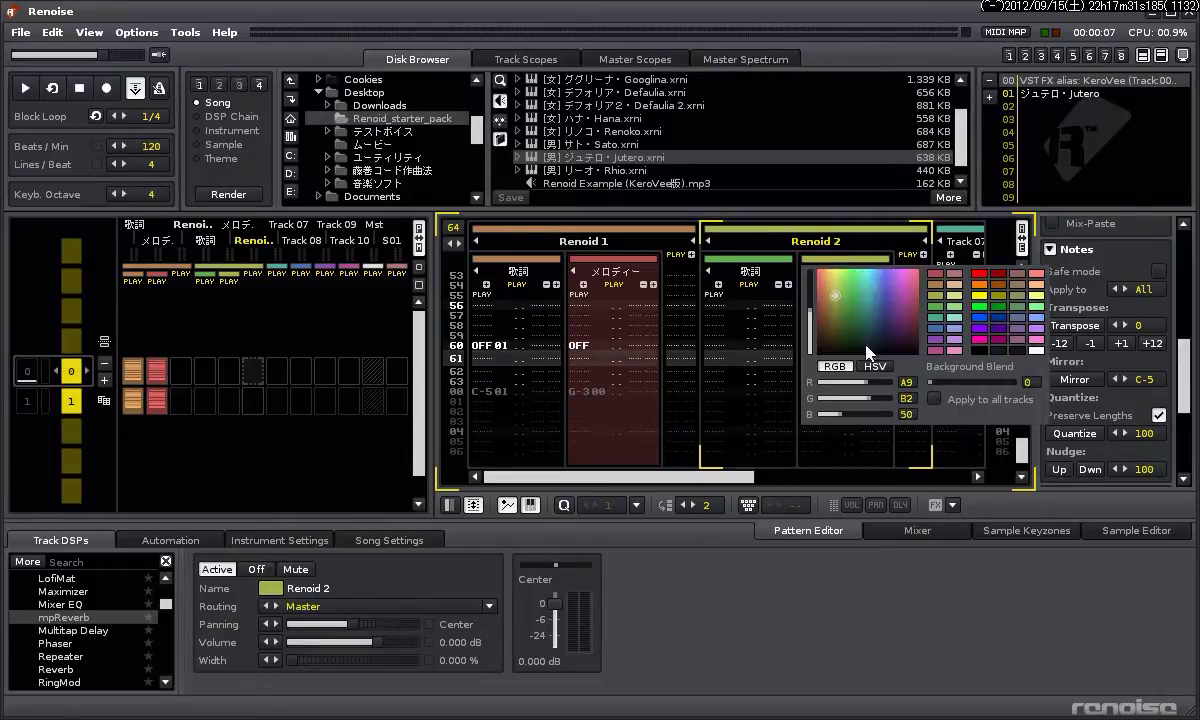
{"action": "left_click_drag", "start_coordinate": [934, 382], "coordinate": [954, 382]}
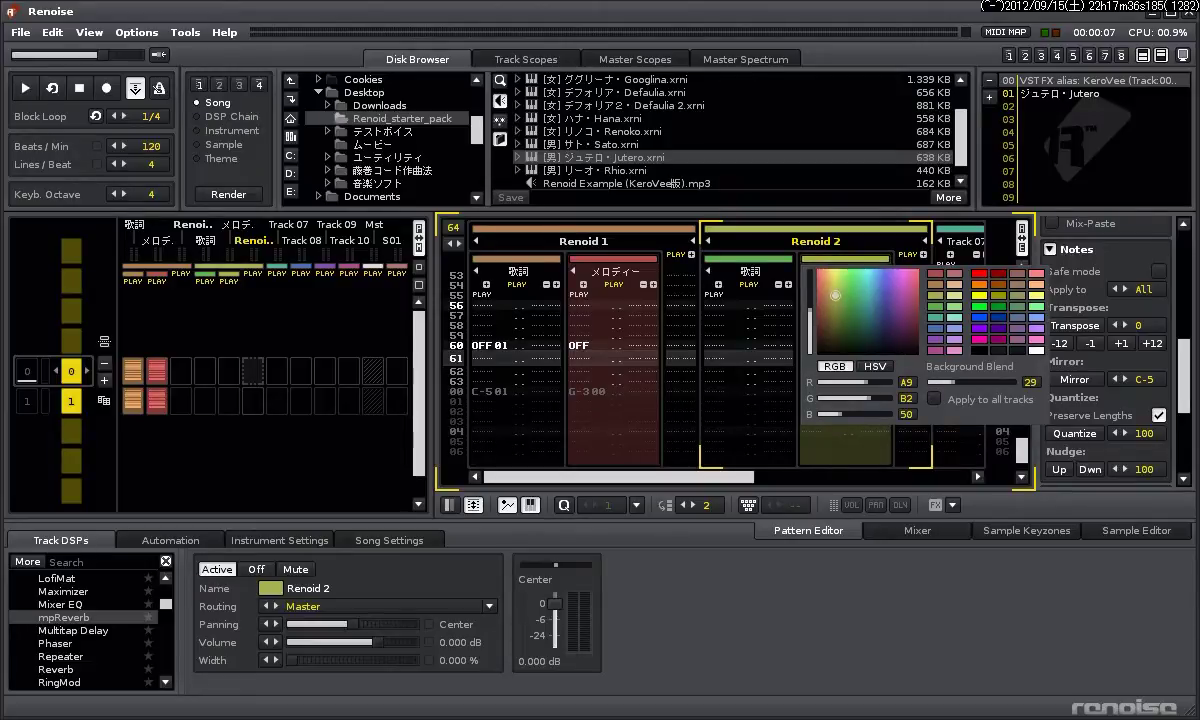
{"action": "left_click", "coordinate": [855, 453]}
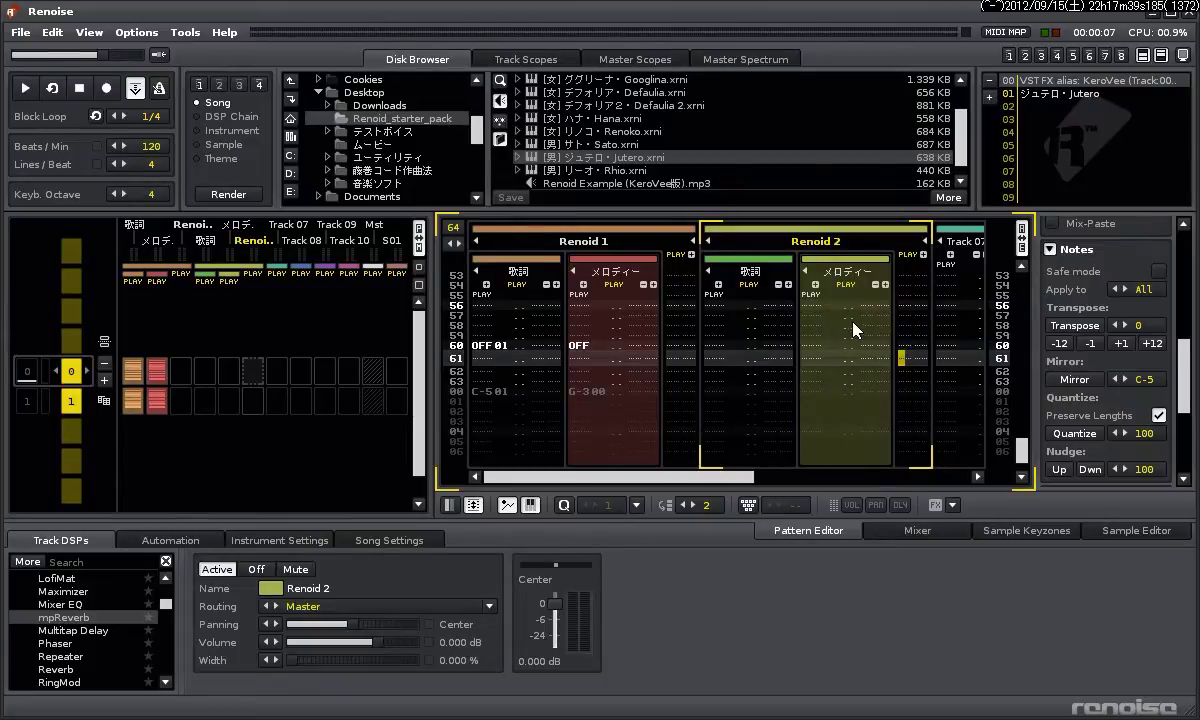
Copy the 歌詞 blocks of both patterns from Renoid 1 to the 歌詞 track in Renoid 2
{"action": "left_click", "coordinate": [719, 364]}
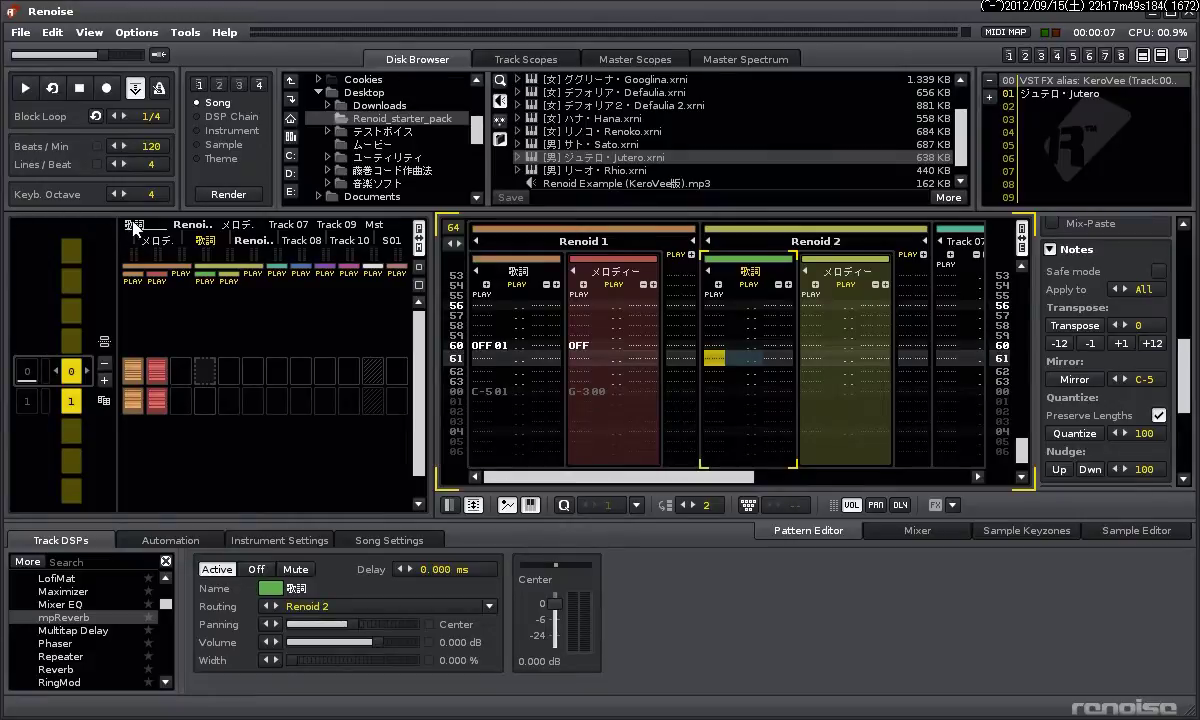
{"action": "left_click", "coordinate": [129, 374]}
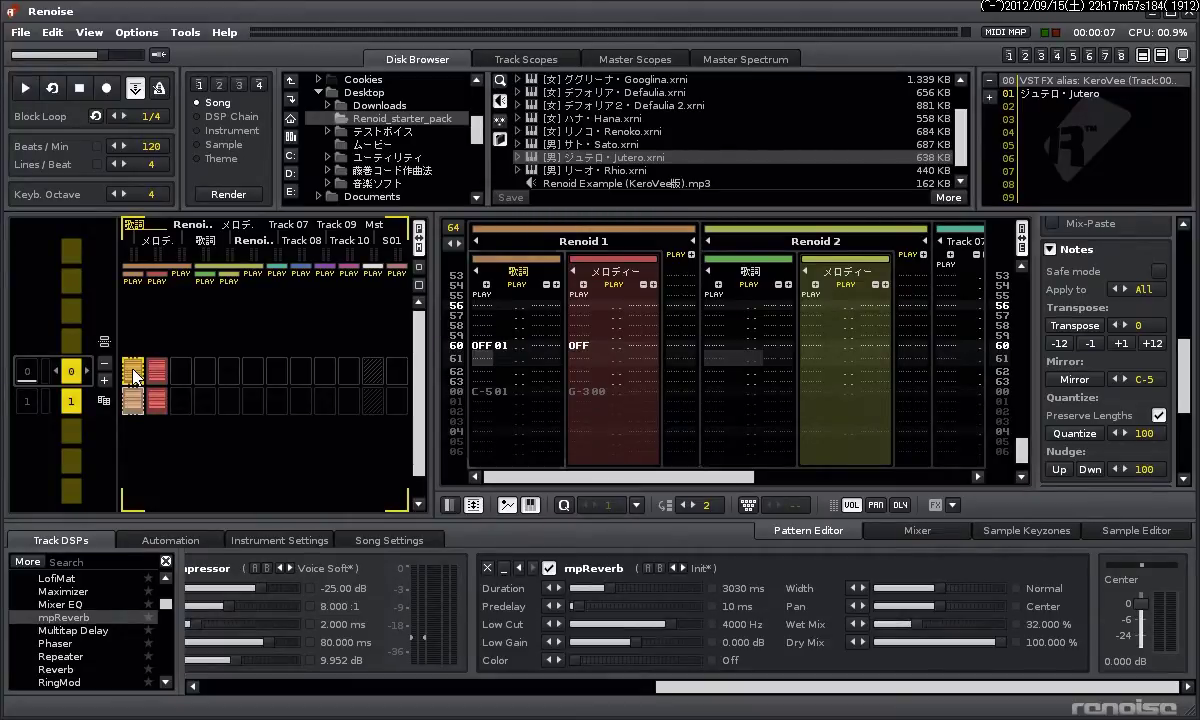
{"action": "left_click_drag", "start_coordinate": [133, 374], "coordinate": [205, 372]}
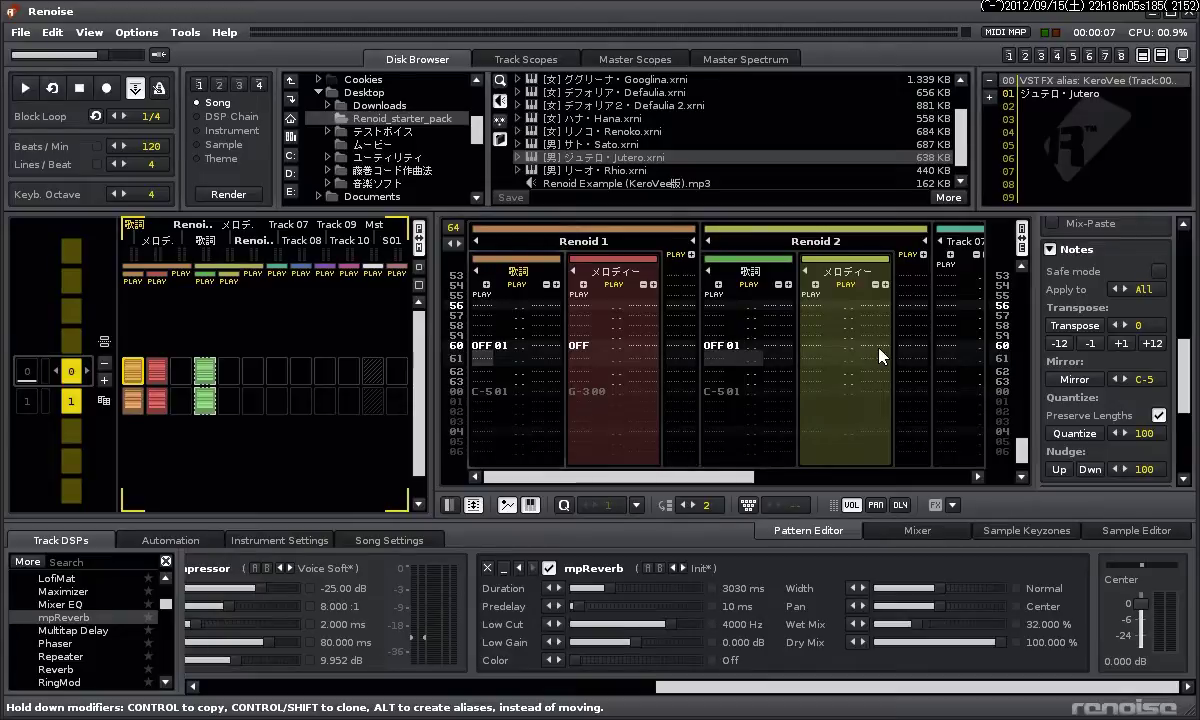
Enable edit mode at line 00 of Renoid 2's メロディー track and load the E-Piano plugin into instrument slot 03
{"action": "left_click", "coordinate": [828, 345]}
{"action": "left_click", "coordinate": [818, 351]}
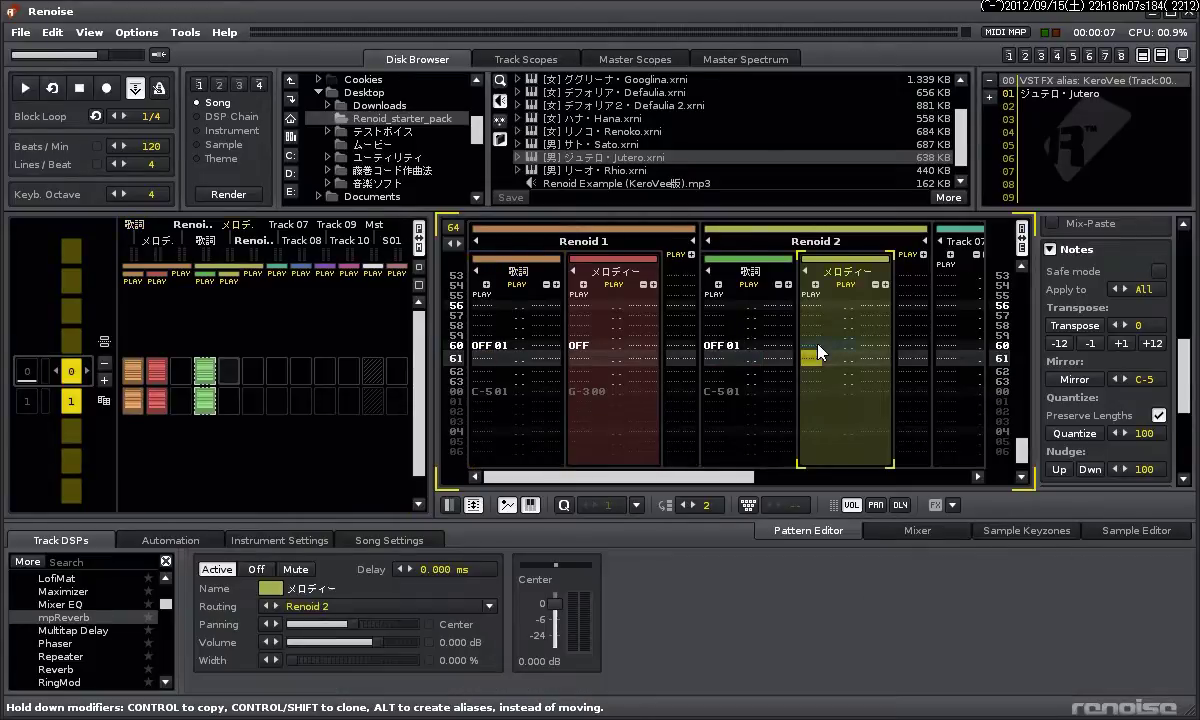
{"action": "scroll", "coordinate": [832, 358], "scroll_direction": "up", "scroll_amount": 10}
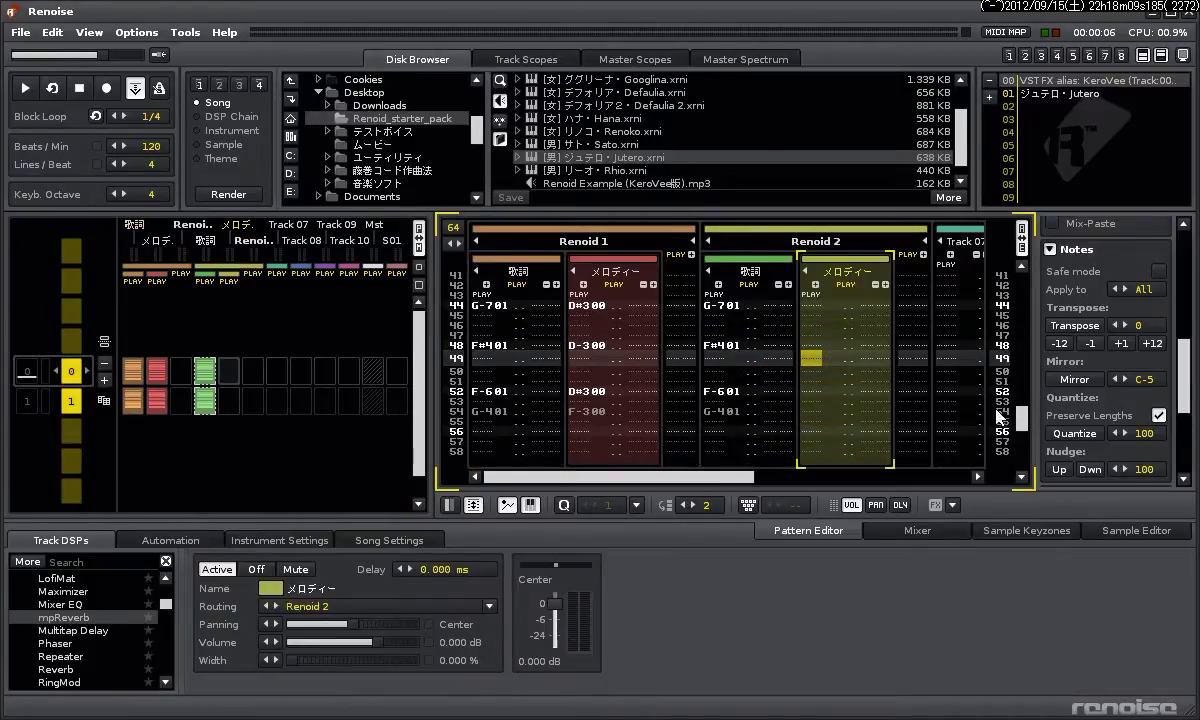
{"action": "scroll", "coordinate": [1017, 310], "scroll_direction": "up", "scroll_amount": 3}
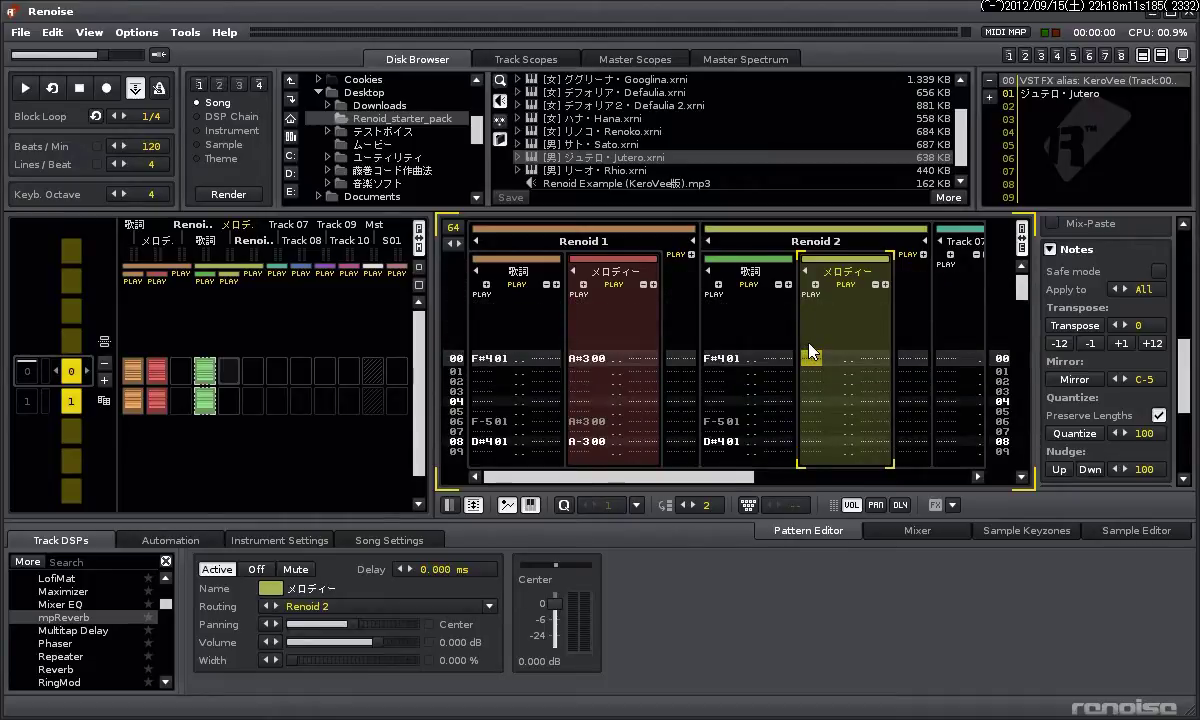
{"action": "left_click", "coordinate": [106, 88]}
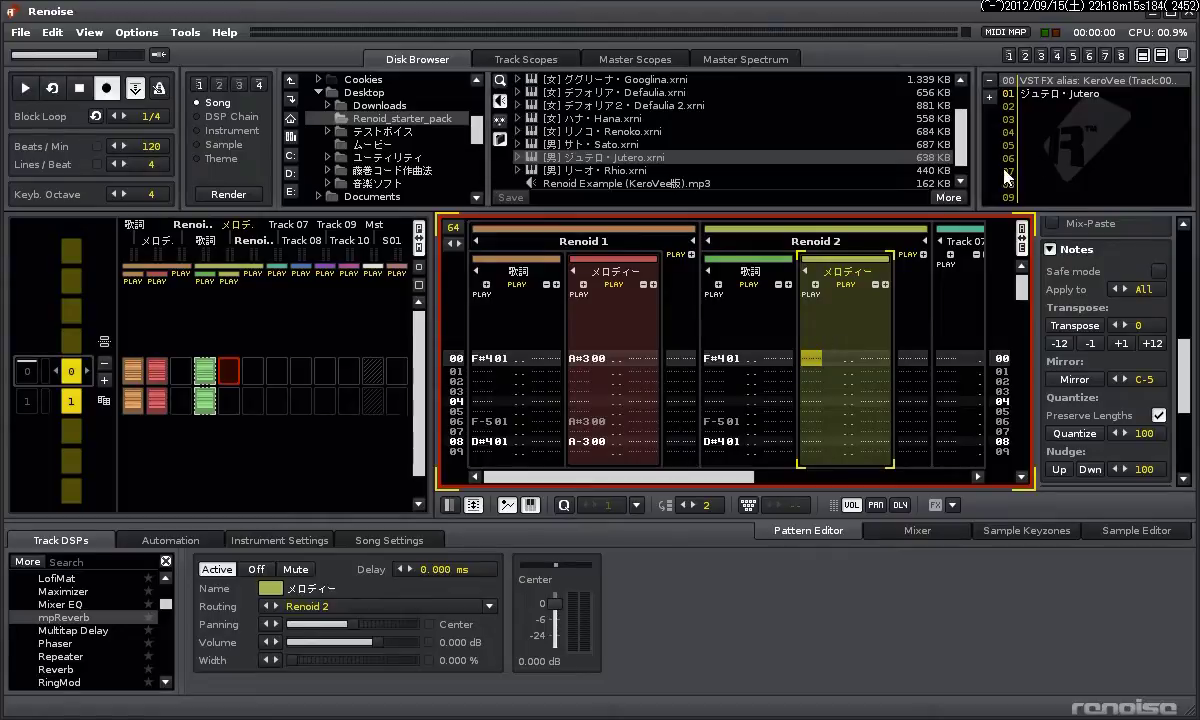
{"action": "left_click", "coordinate": [1050, 120]}
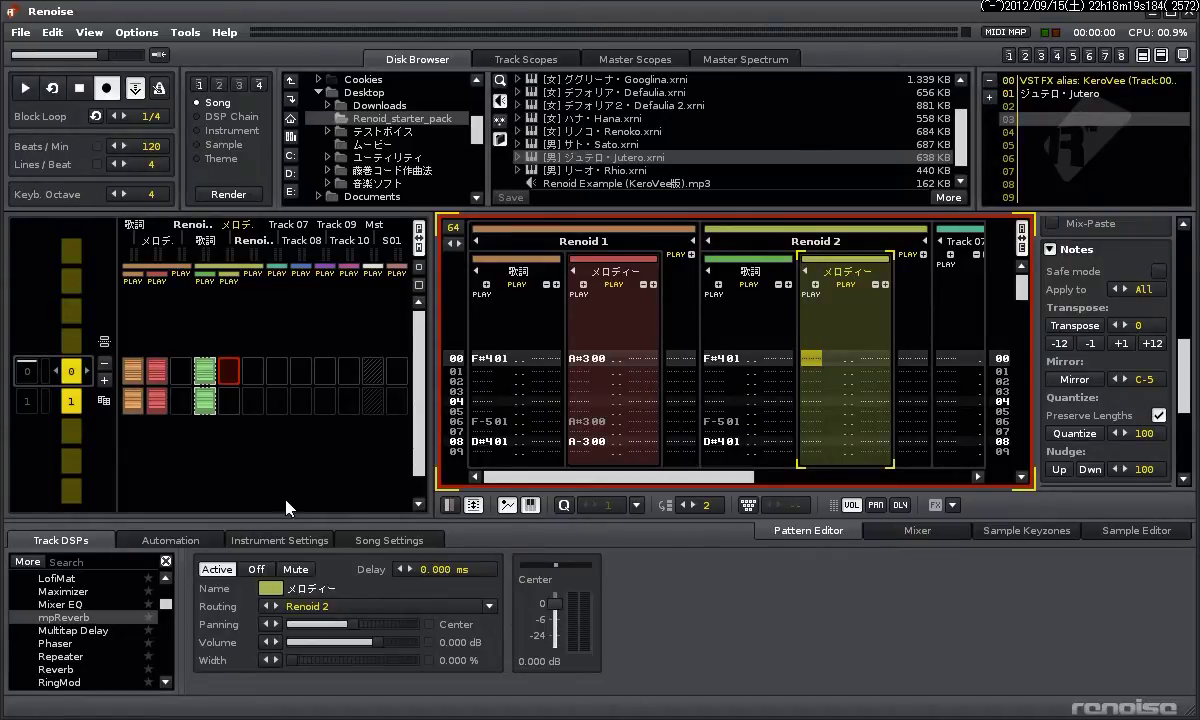
{"action": "left_click", "coordinate": [279, 540]}
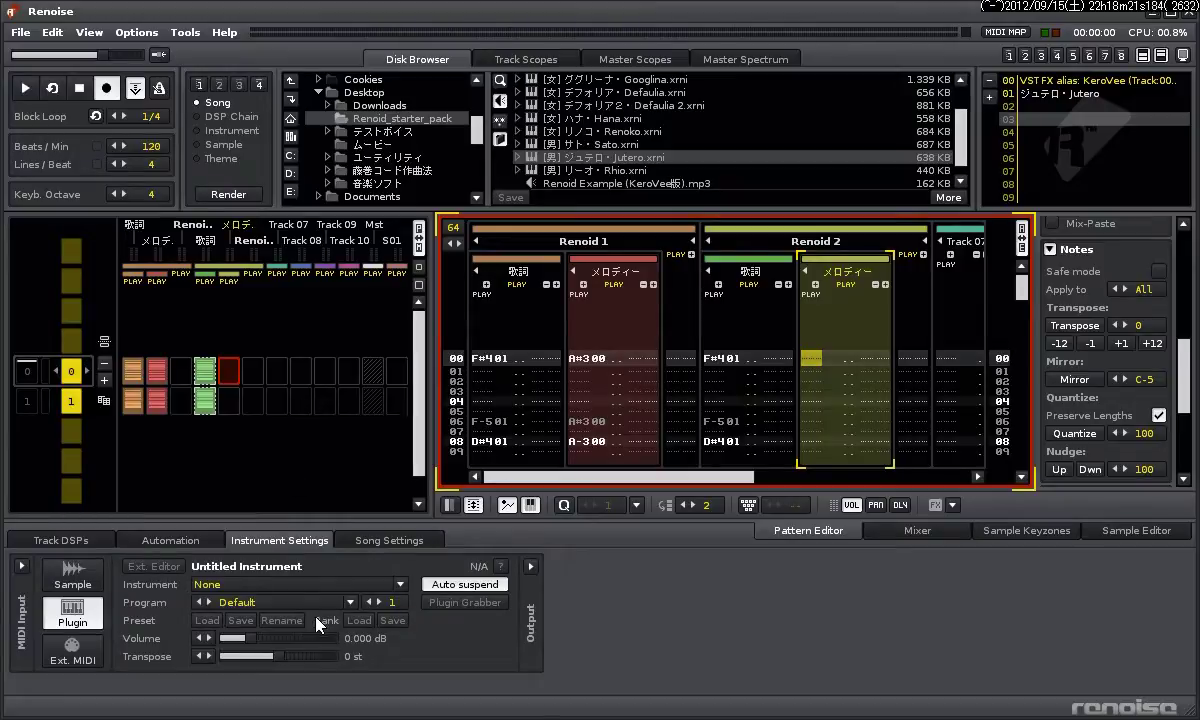
{"action": "left_click", "coordinate": [290, 586]}
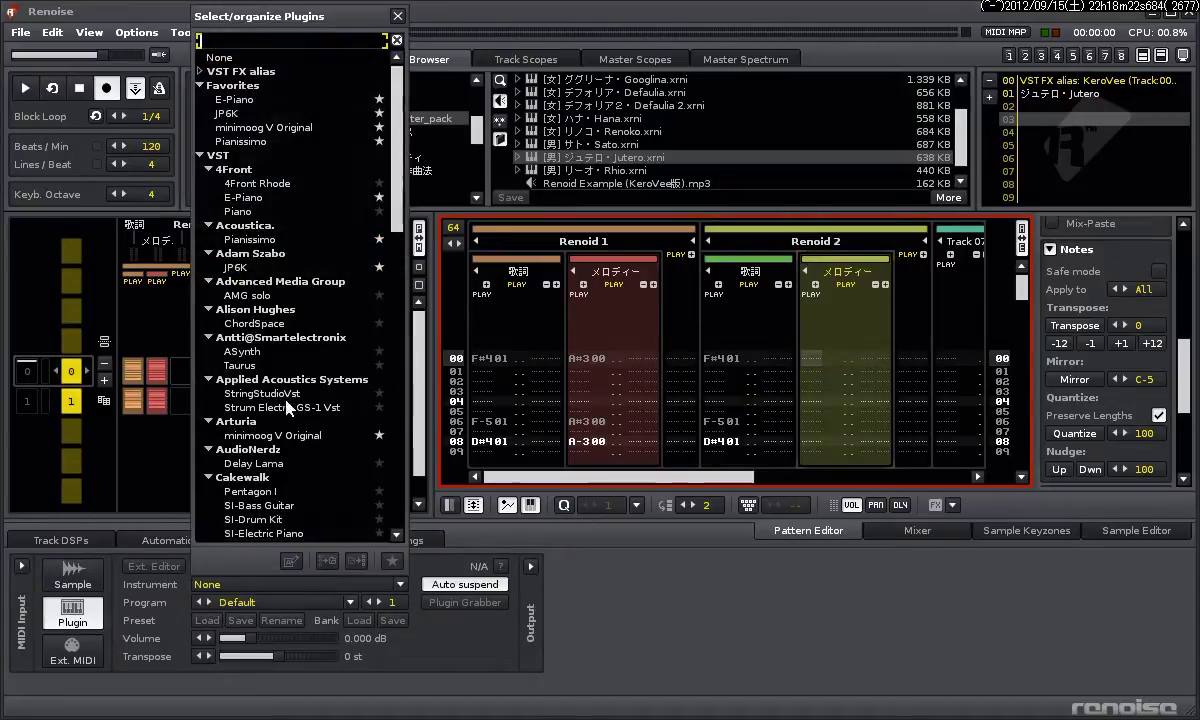
{"action": "double_click", "coordinate": [244, 198]}
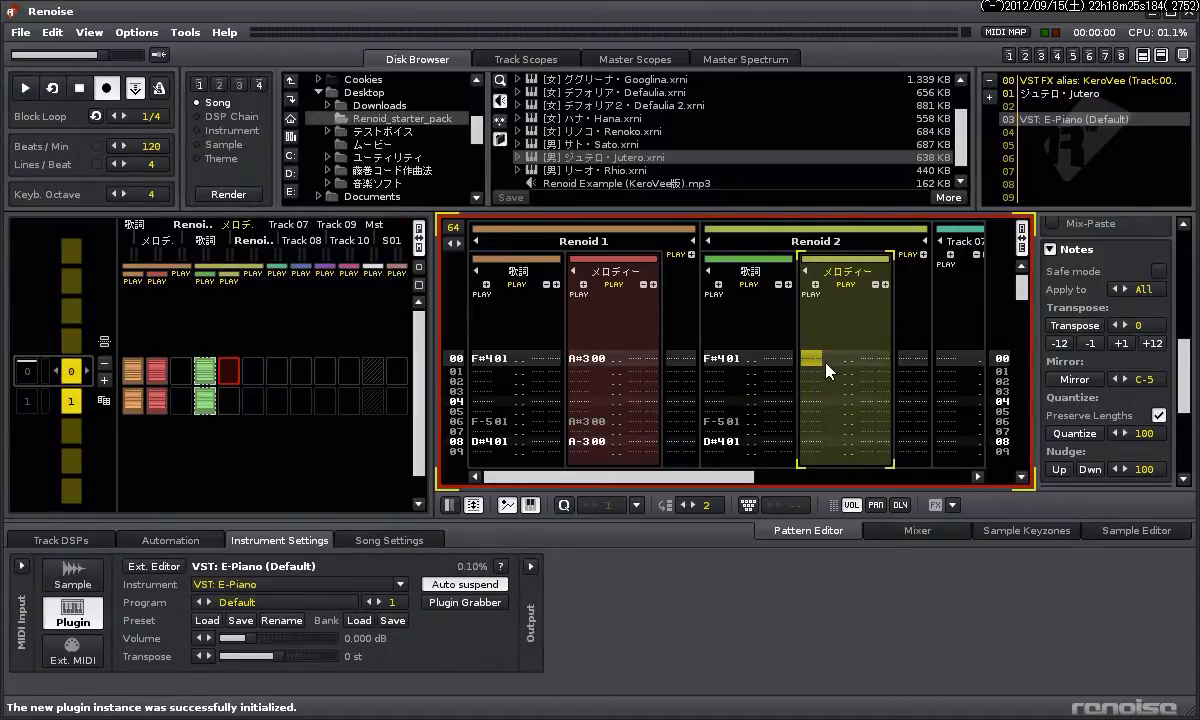
Set the edit step to 0 and enter D-5 at line 00 of Renoid 2's メロディー track, replacing a trial A#4
{"action": "key", "text": "j"}
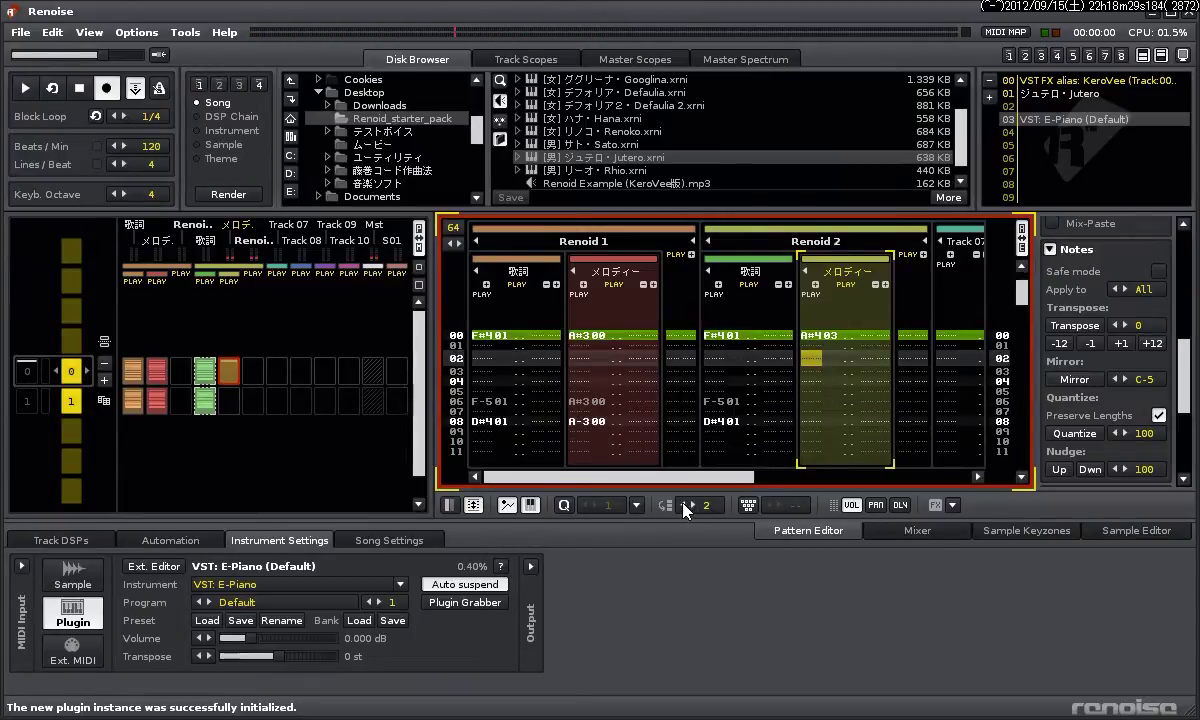
{"action": "key", "text": "Up"}
{"action": "key", "text": "Up"}
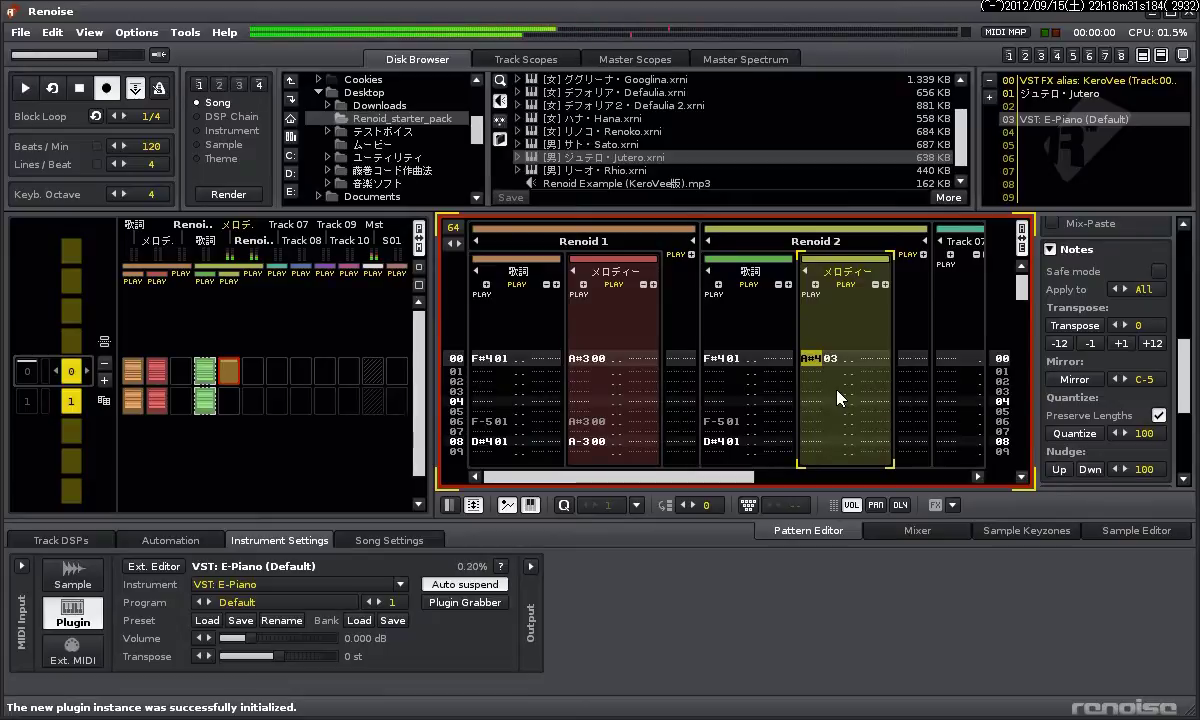
{"action": "key", "text": "w"}
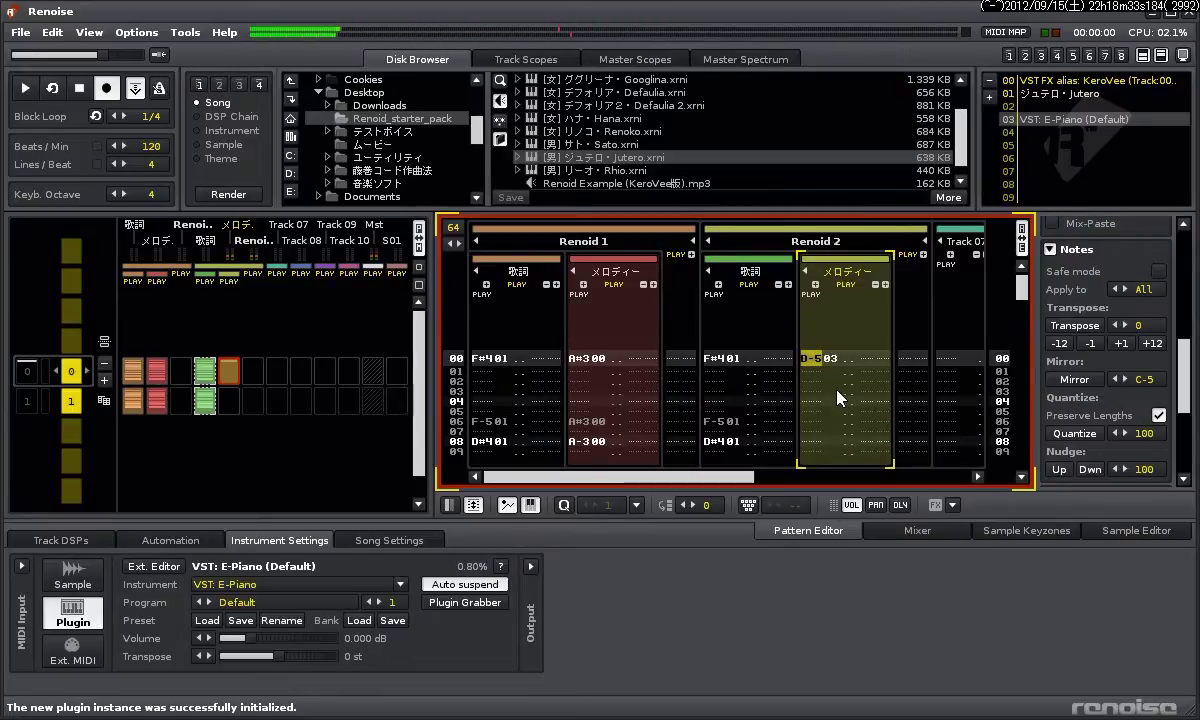
Enter the harmony notes D-5 at line 06 and C-5 at line 08 in Renoid 2's メロディー track
{"action": "key", "text": "Down"}
{"action": "key", "text": "Down"}
{"action": "key", "text": "Down"}
{"action": "key", "text": "Down"}
{"action": "key", "text": "Down"}
{"action": "key", "text": "Down"}
{"action": "key", "text": "Down"}
{"action": "key", "text": "Down"}
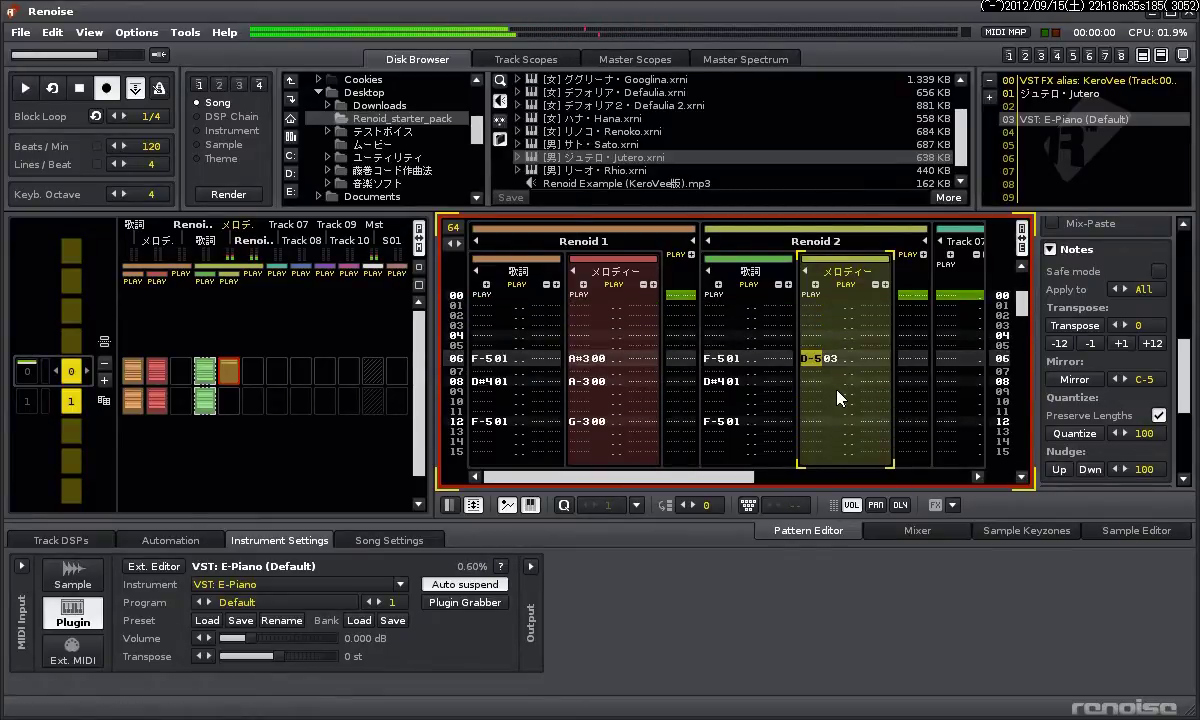
{"action": "key", "text": "q"}
{"action": "key", "text": "Down"}
{"action": "key", "text": "Down"}
{"action": "key", "text": "Down"}
{"action": "key", "text": "Down"}
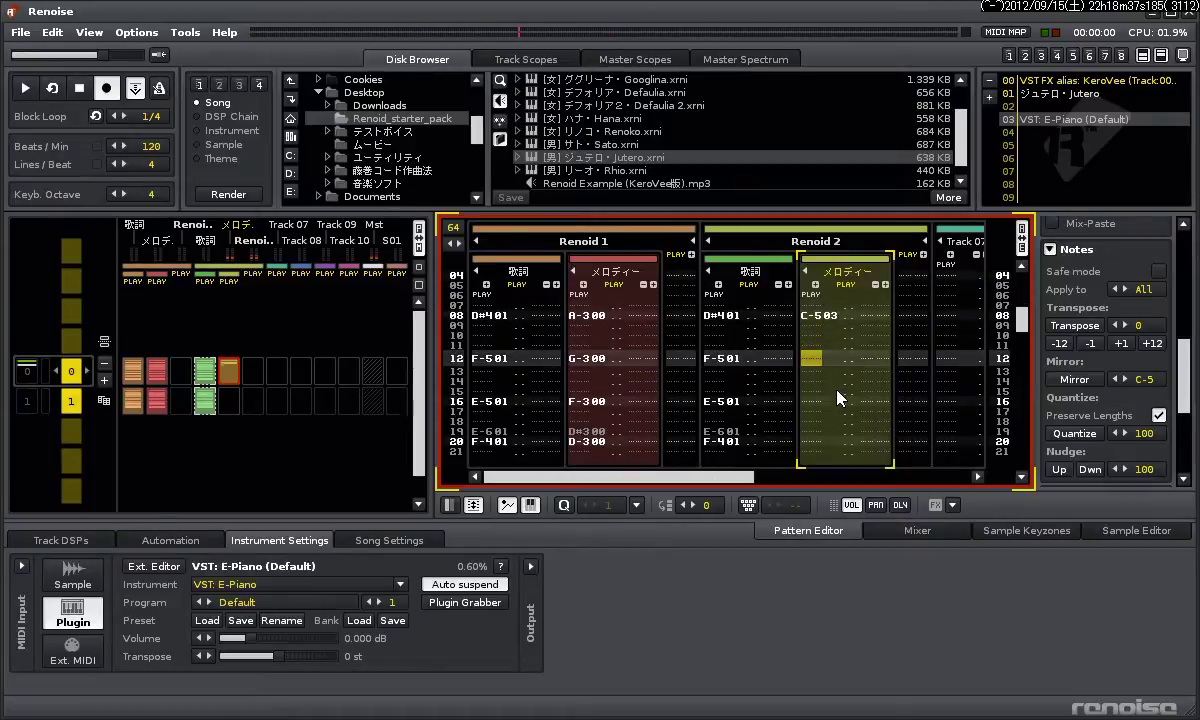
Continue the harmony in Renoid 2's メロディー track with A-4 at line 16, G-4 at 19, F-4 at 20 and A#4 at 22
{"action": "key", "text": "Down"}
{"action": "key", "text": "Down"}
{"action": "key", "text": "Down"}
{"action": "key", "text": "Down"}
{"action": "key", "text": "n"}
{"action": "key", "text": "Down"}
{"action": "key", "text": "Down"}
{"action": "key", "text": "Down"}
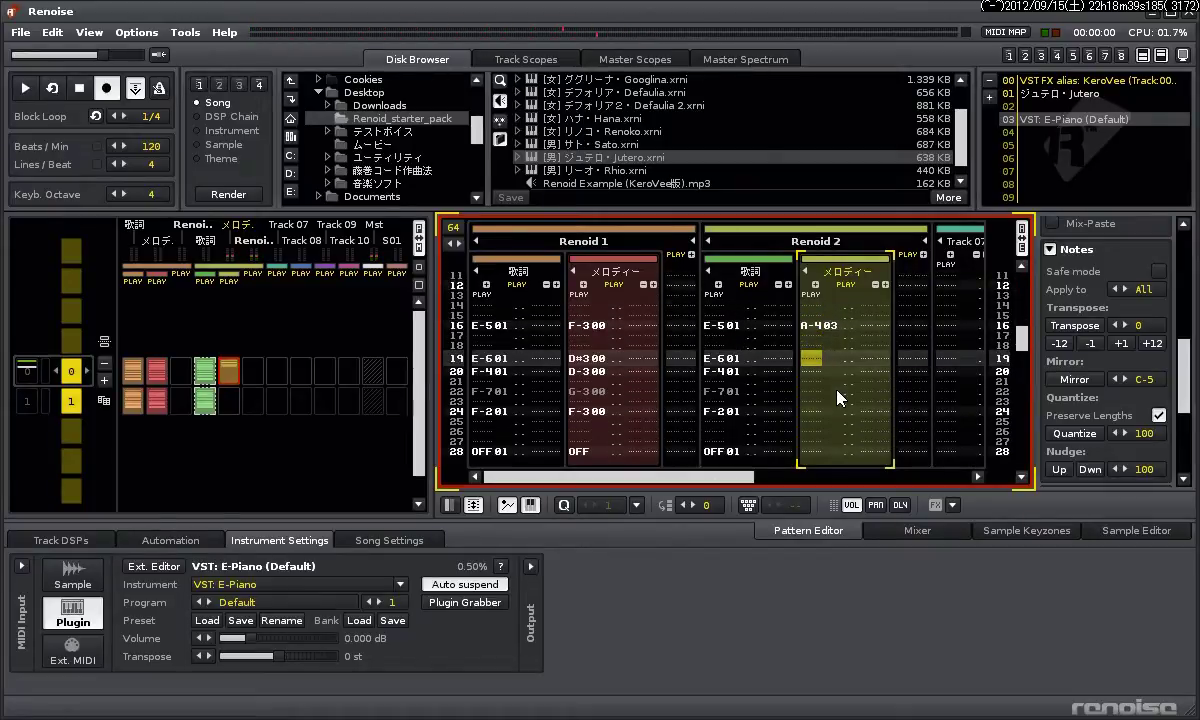
{"action": "key", "text": "b"}
{"action": "key", "text": "Down"}
{"action": "key", "text": "v"}
{"action": "key", "text": "Down"}
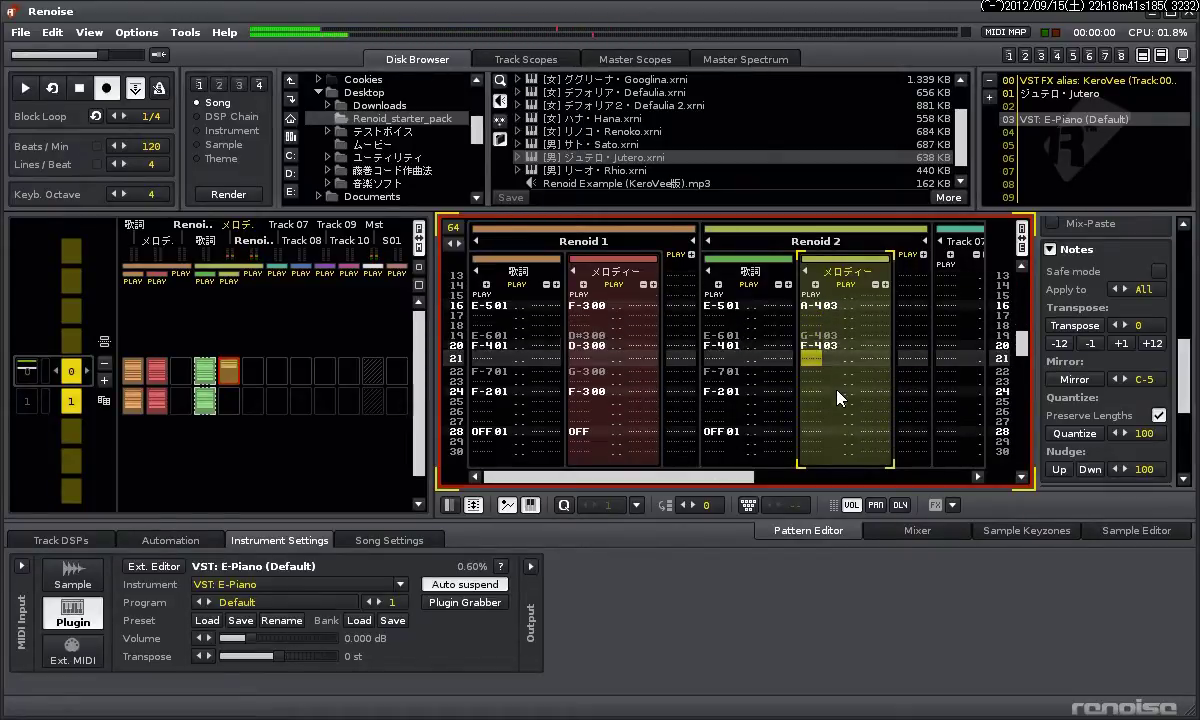
{"action": "key", "text": "Down"}
{"action": "key", "text": "j"}
{"action": "key", "text": "Down"}
{"action": "key", "text": "Down"}
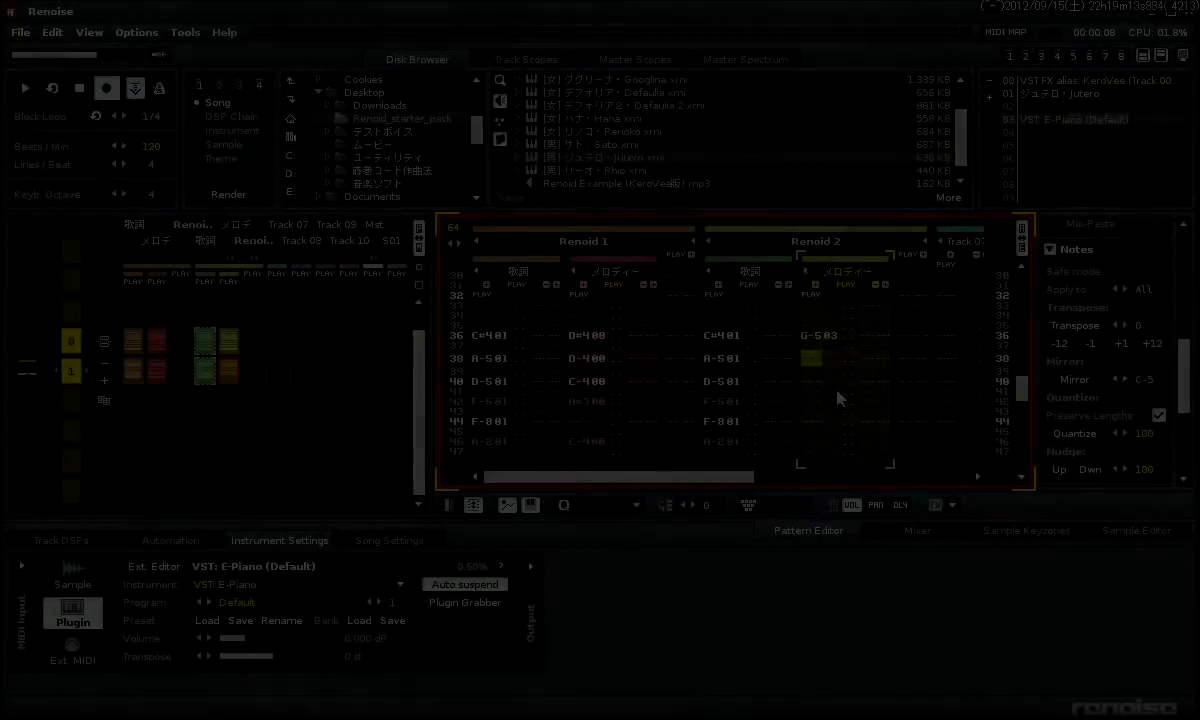
Finish pattern 1's Renoid 2 メロディー with D#5 at line 40, D-5 at 42, D#5 at 46, D-5 at 47 and a note-off at 56
{"action": "key", "text": "3"}
{"action": "key", "text": "e"}
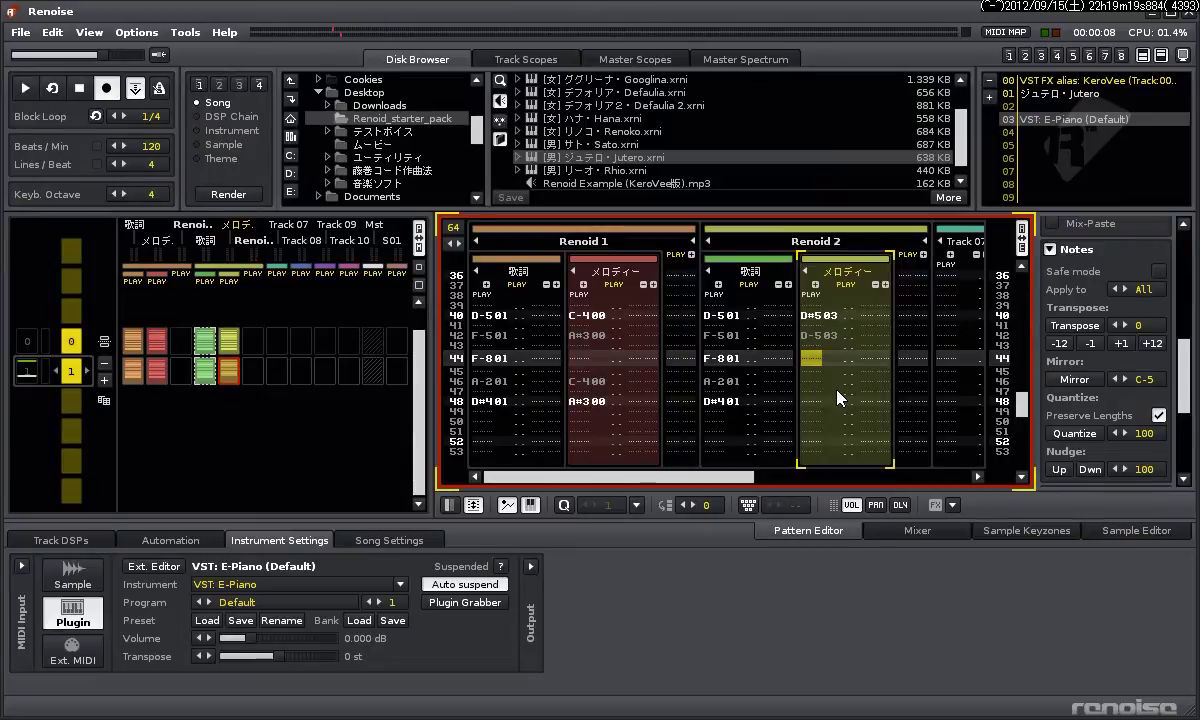
{"action": "key", "text": "3"}
{"action": "key", "text": "w"}
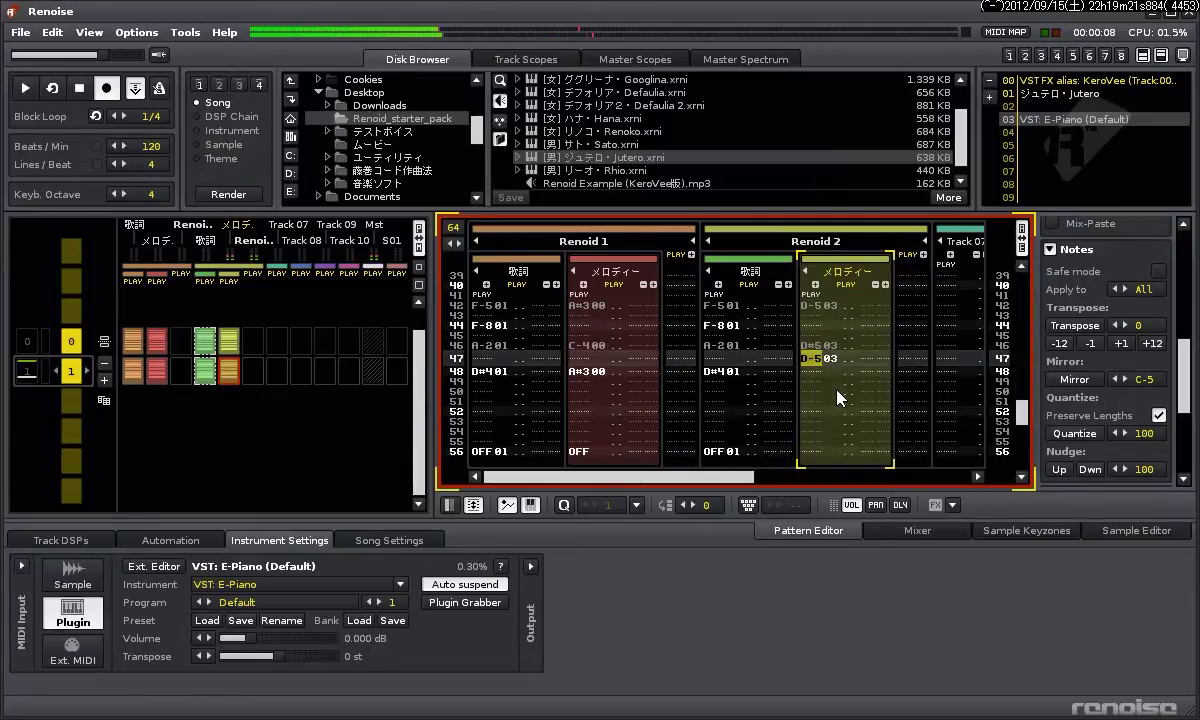
{"action": "key", "text": "Down"}
{"action": "key", "text": "Down"}
{"action": "key", "text": "Down"}
{"action": "key", "text": "Down"}
{"action": "key", "text": "Down"}
{"action": "key", "text": "Down"}
{"action": "key", "text": "Down"}
{"action": "key", "text": "Down"}
{"action": "key", "text": "Down"}
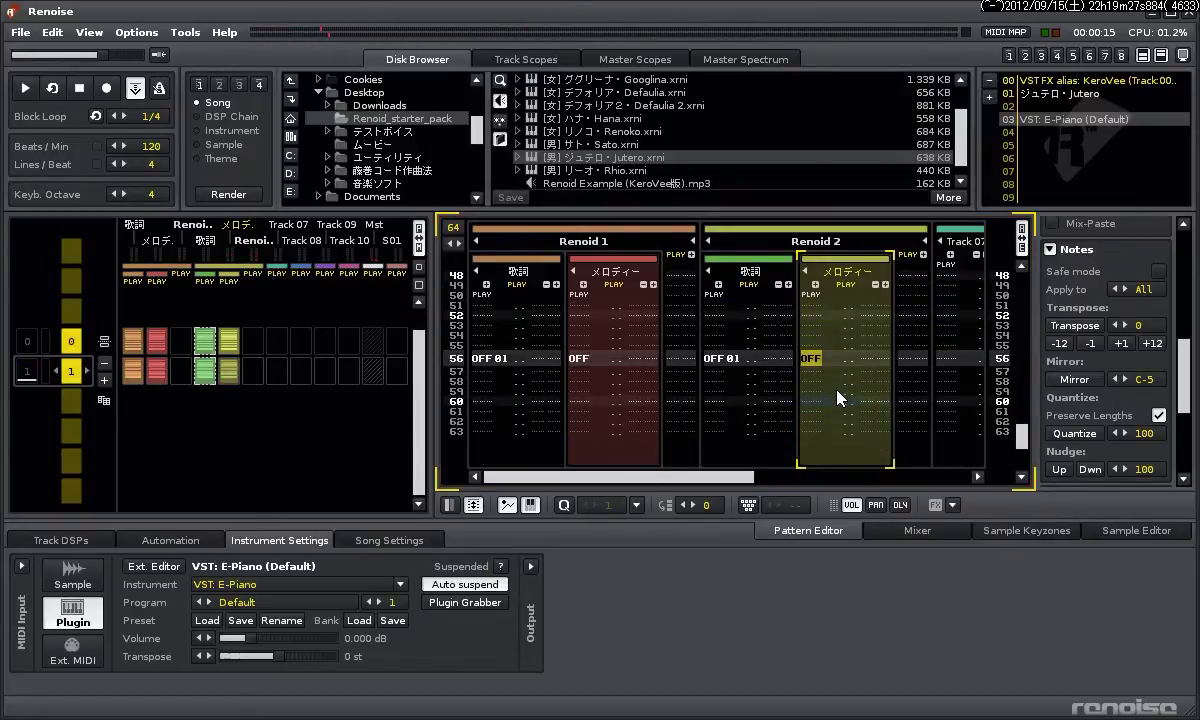
Play the song to check the new harmony melody against the first voice, and stop playback at the end
{"action": "key", "text": "ctrl+Up"}
{"action": "key", "text": "space"}
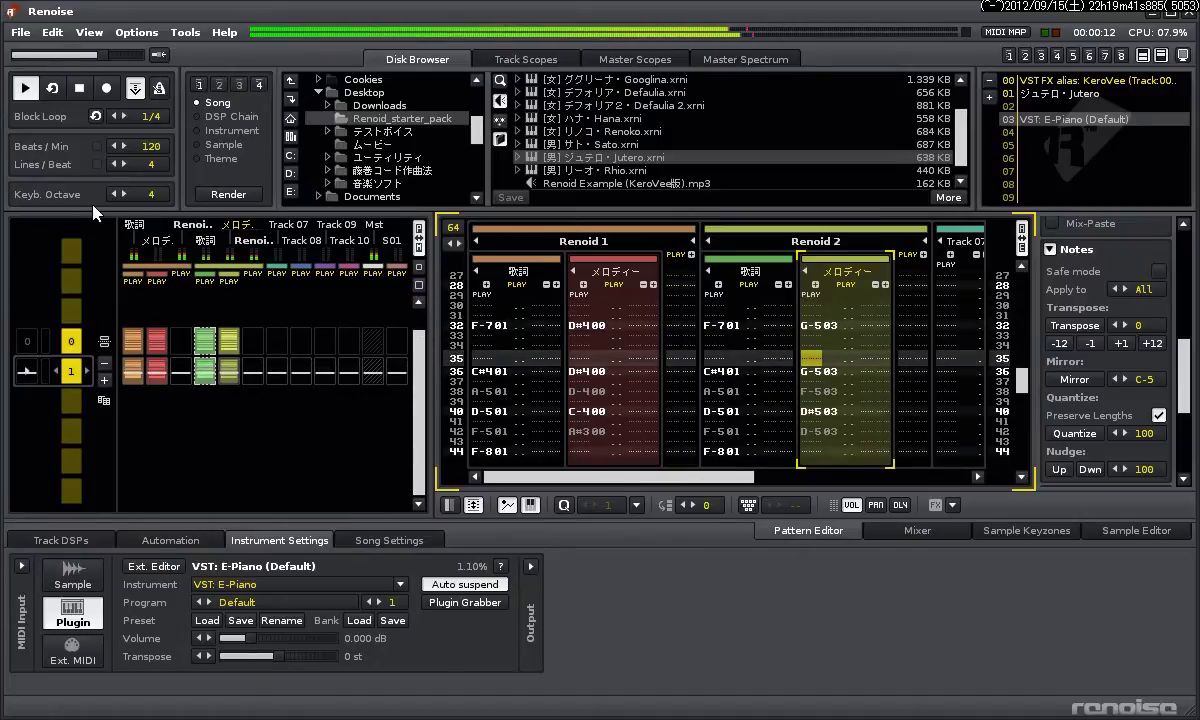
{"action": "left_click", "coordinate": [82, 90]}
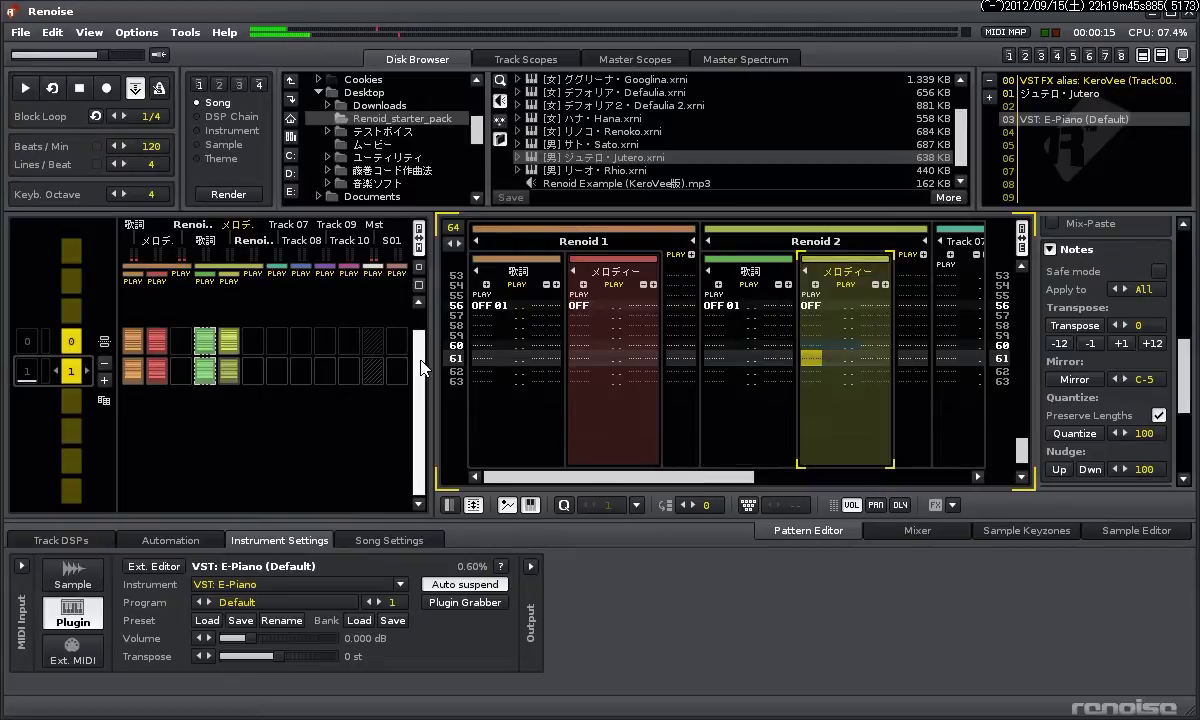
Add the KeroVee effect to the 歌詞 track in Renoid 2
{"action": "key", "text": "shift+Tab"}
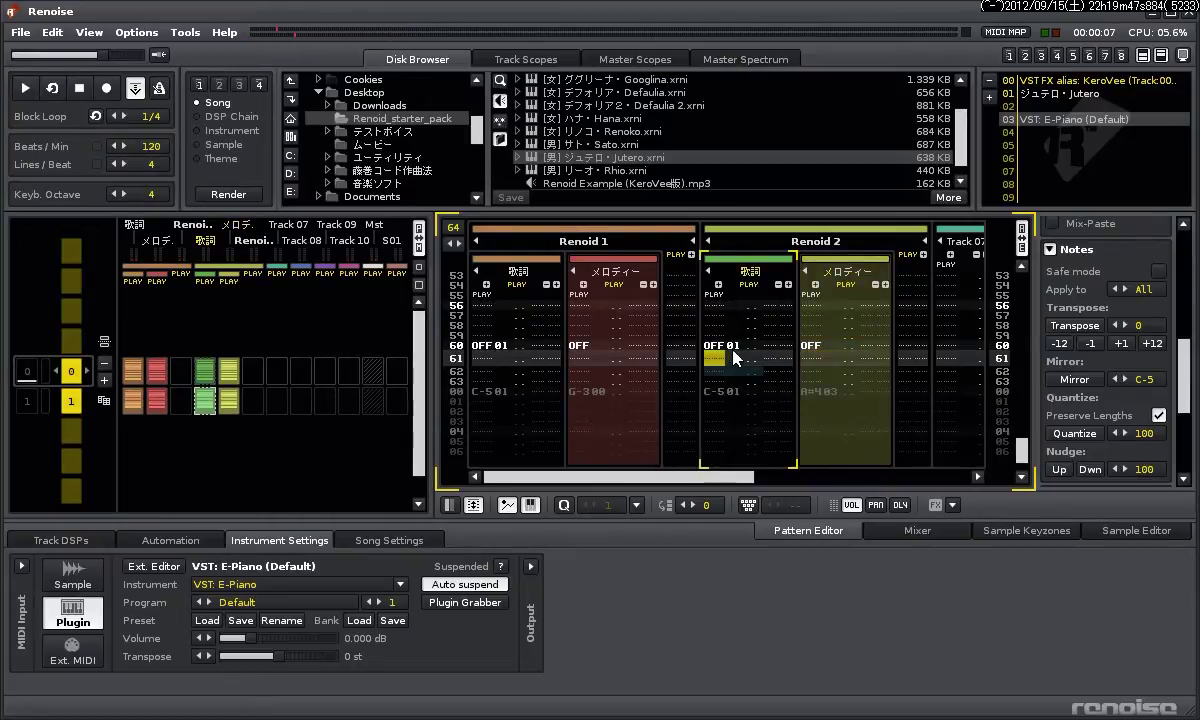
{"action": "left_click", "coordinate": [60, 540]}
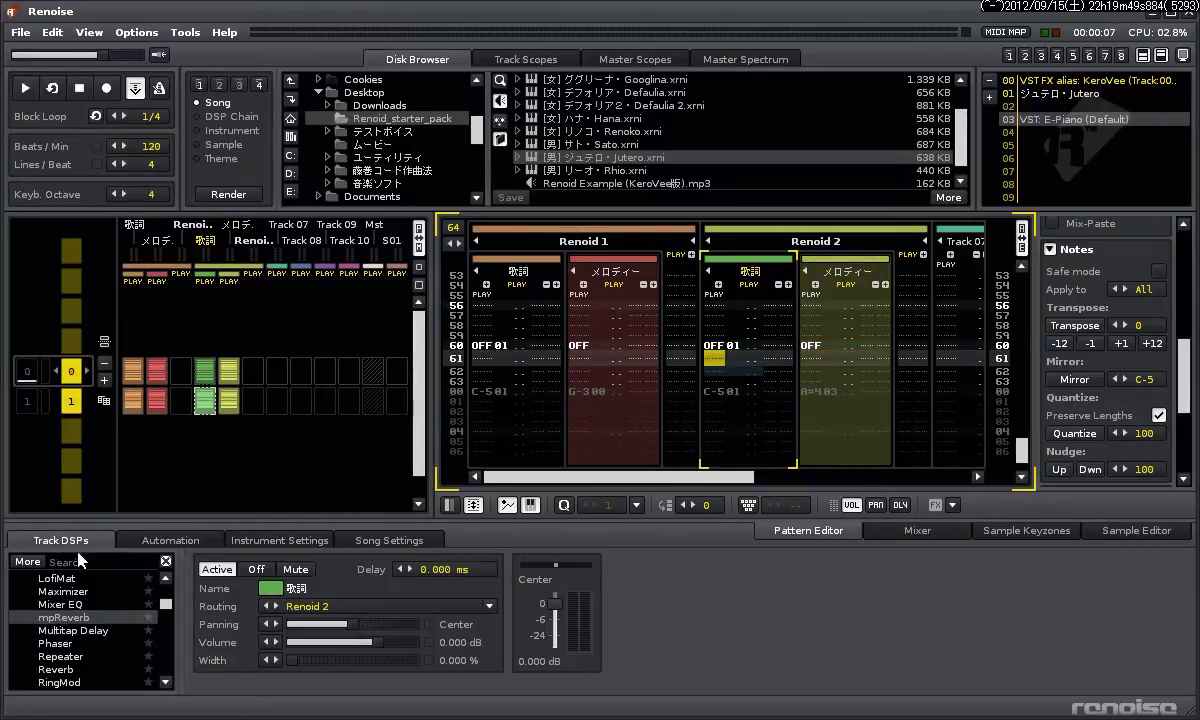
{"action": "left_click", "coordinate": [30, 560]}
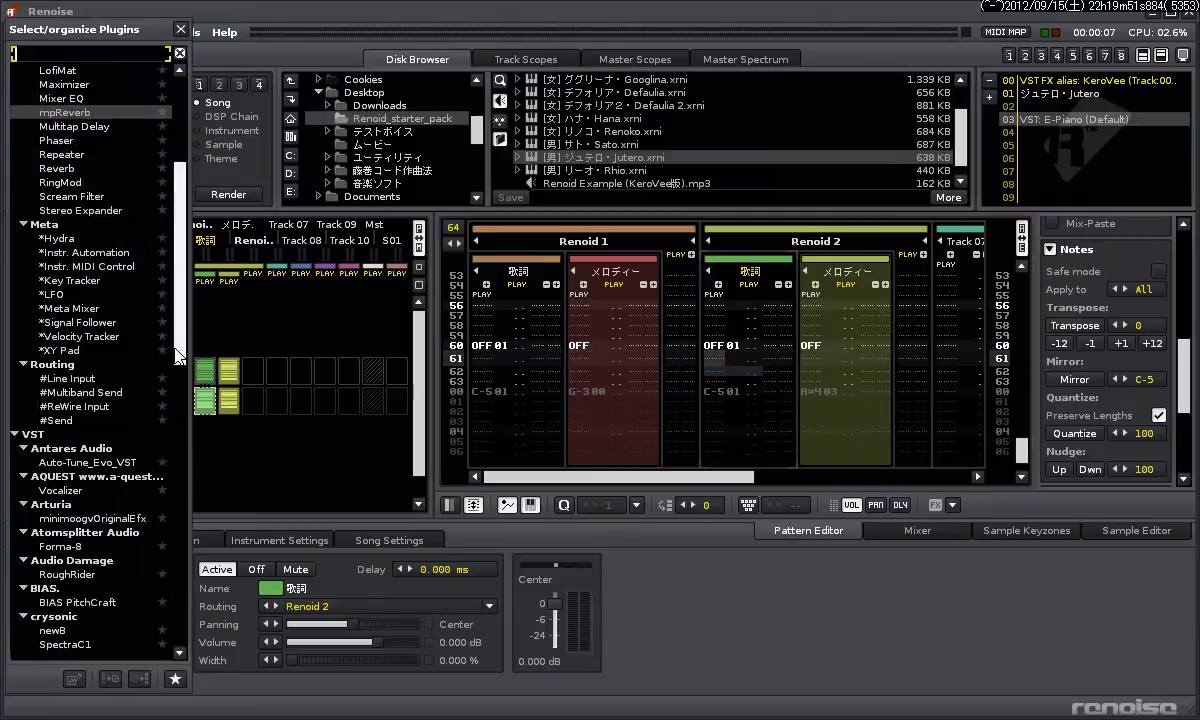
{"action": "left_click_drag", "start_coordinate": [179, 355], "coordinate": [182, 553]}
{"action": "left_click", "coordinate": [58, 253]}
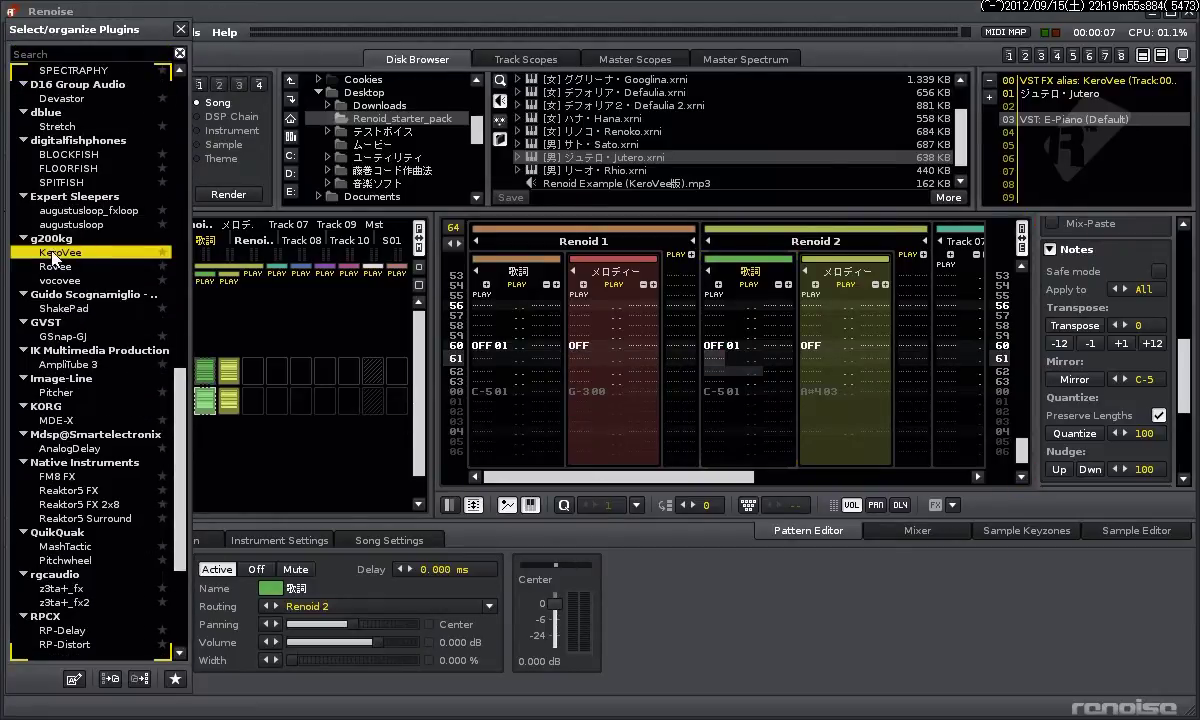
{"action": "double_click", "coordinate": [70, 253]}
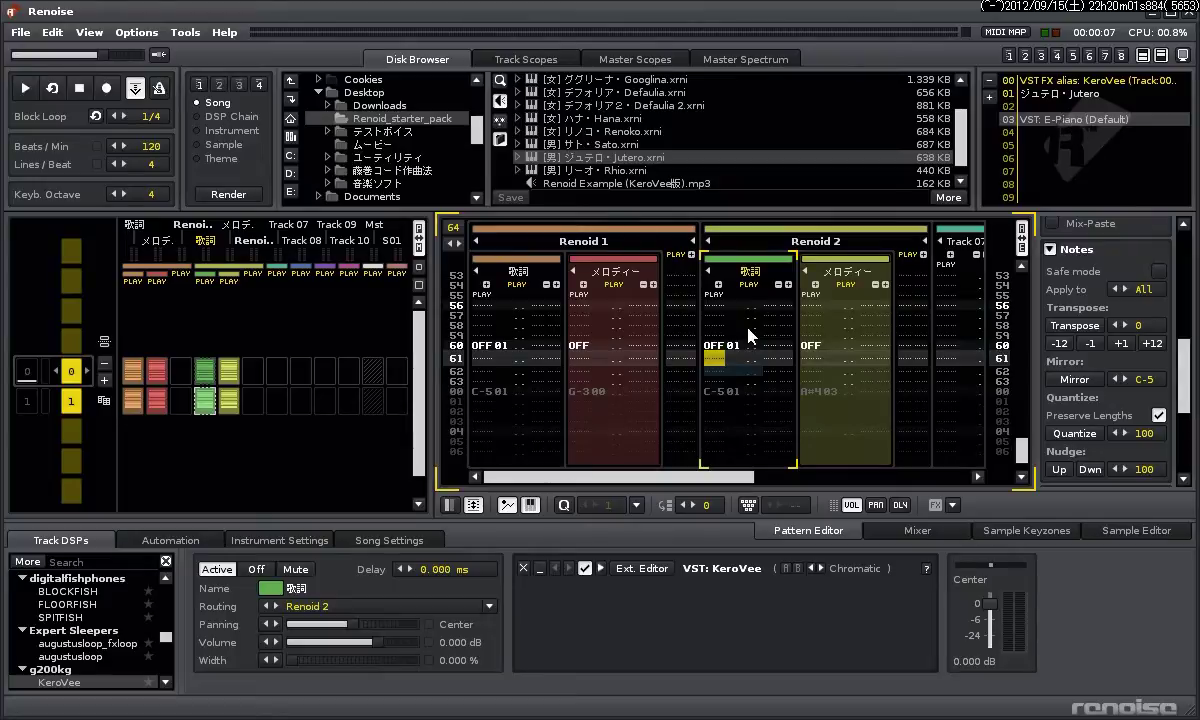
Set instrument 03's plugin to the VST FX alias KeroVee (Track:03 Device:01)
{"action": "left_click", "coordinate": [295, 540]}
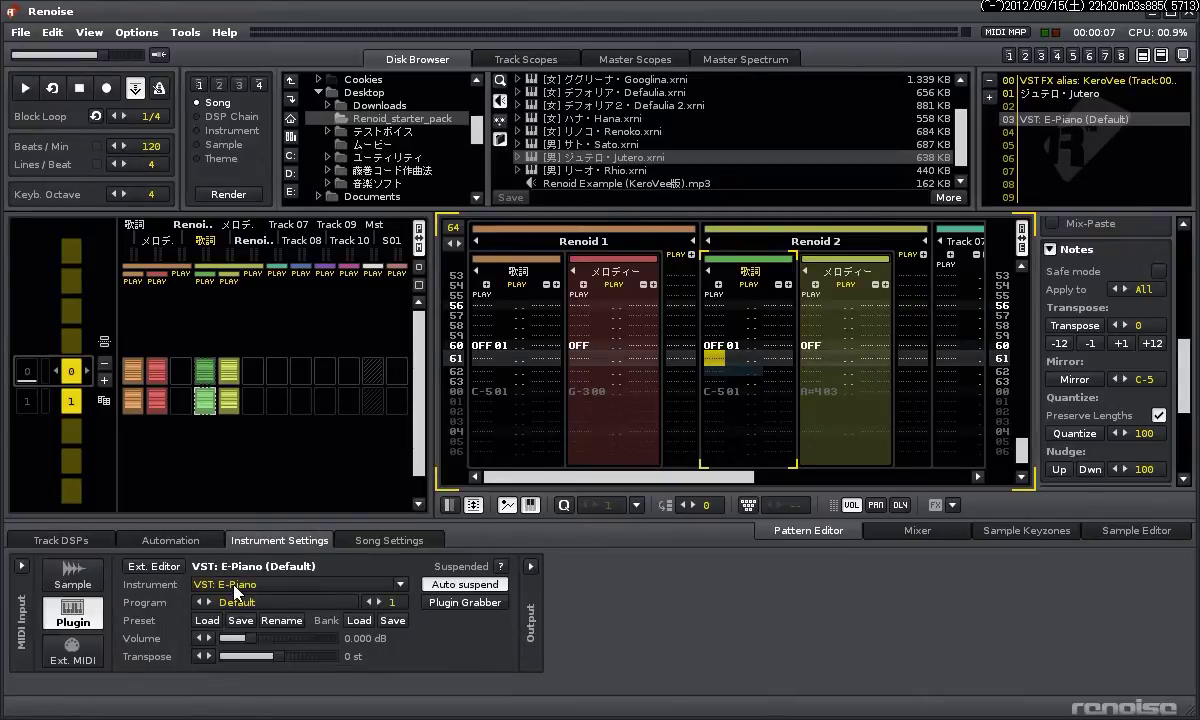
{"action": "left_click", "coordinate": [237, 588]}
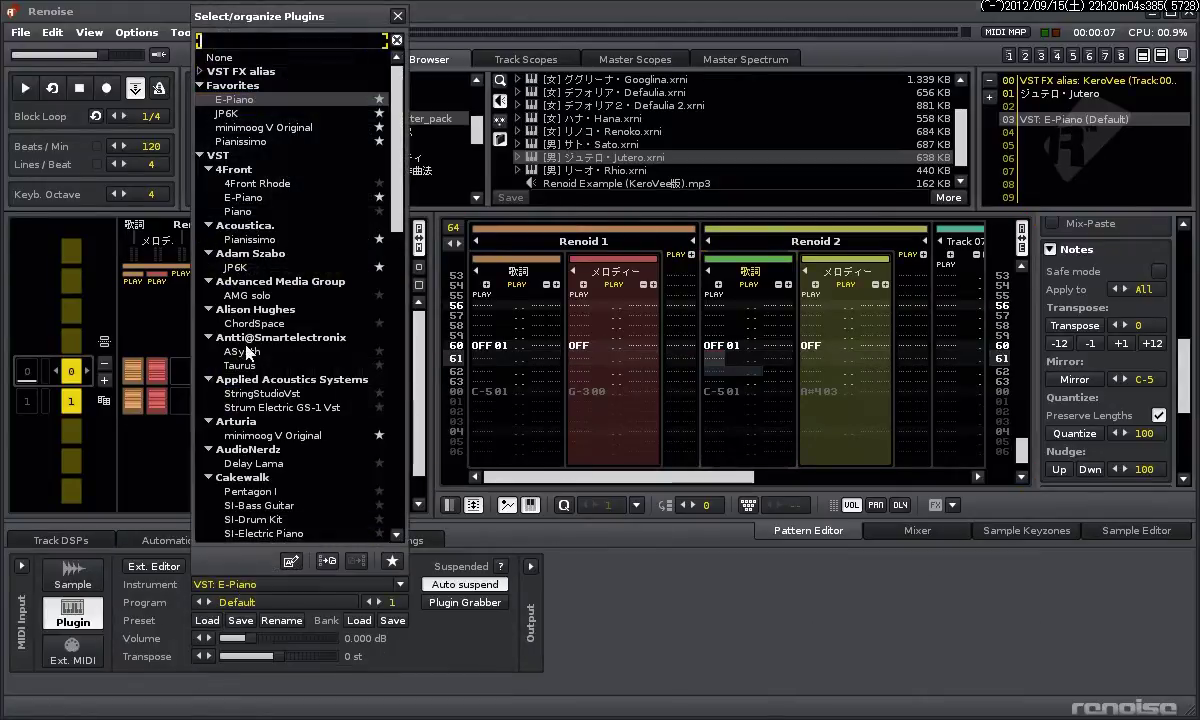
{"action": "left_click", "coordinate": [199, 71]}
{"action": "left_click", "coordinate": [241, 86]}
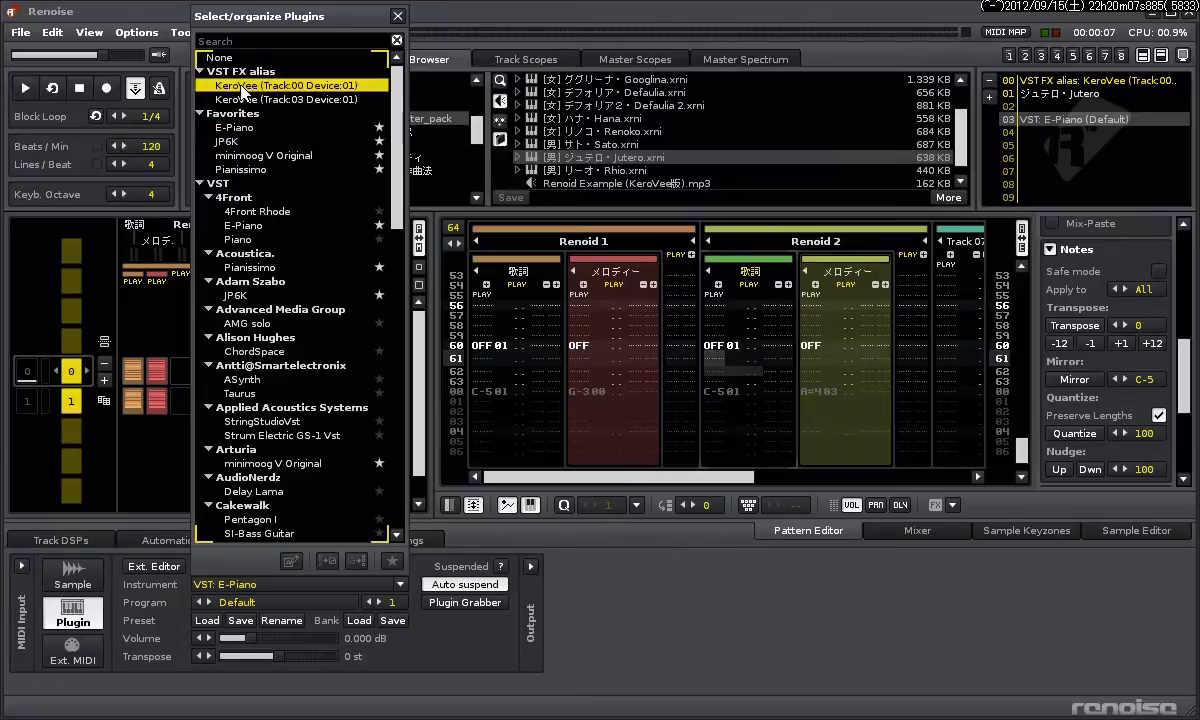
{"action": "left_click", "coordinate": [242, 99]}
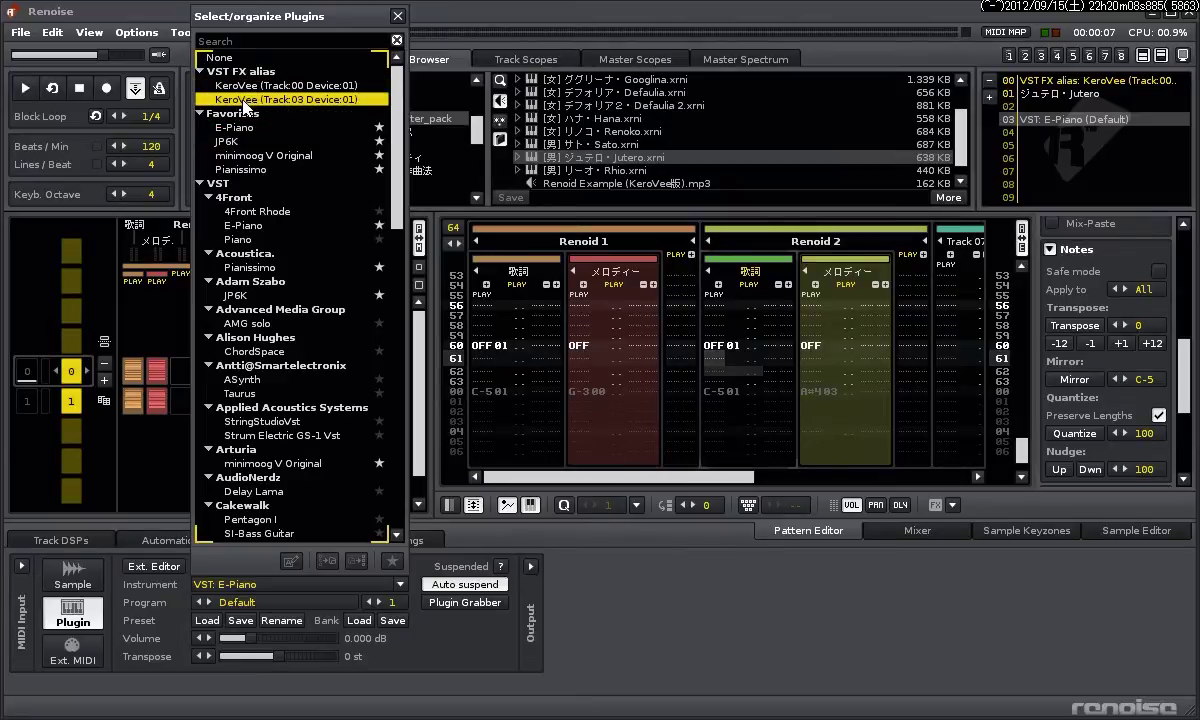
{"action": "double_click", "coordinate": [295, 100]}
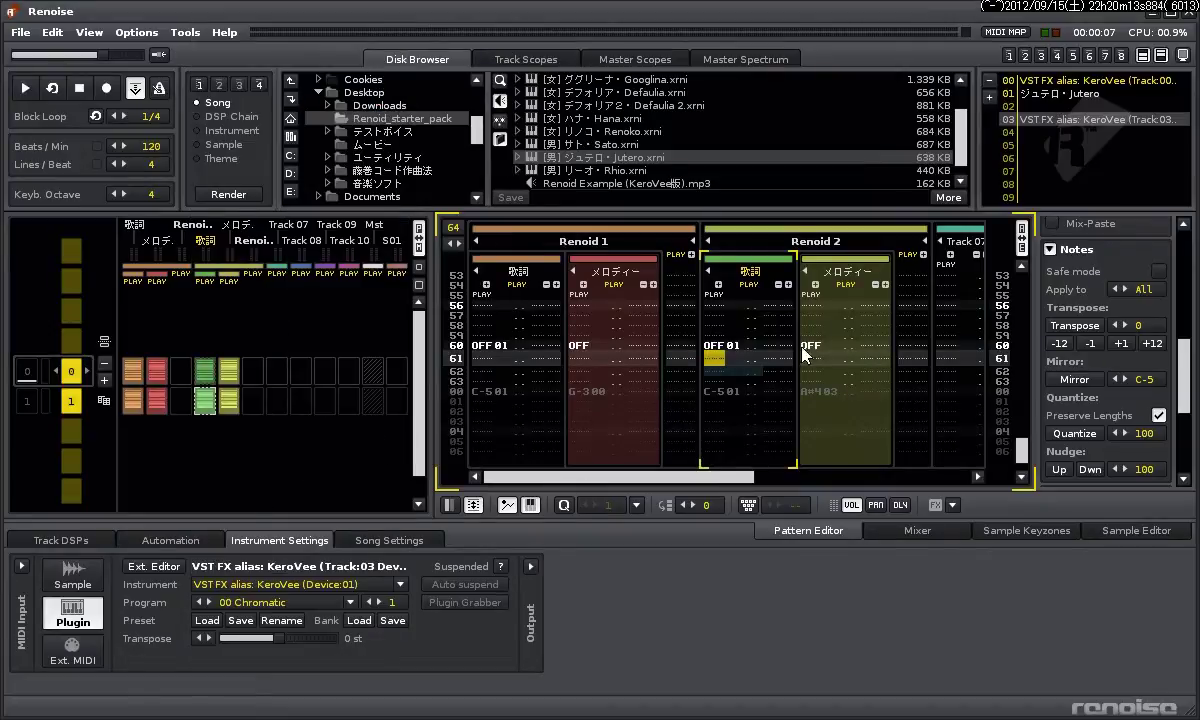
Start song playback, add mpReverb after KeroVee on Renoid 2's 歌詞 track, and pan the track to 25 R
{"action": "left_click", "coordinate": [26, 88]}
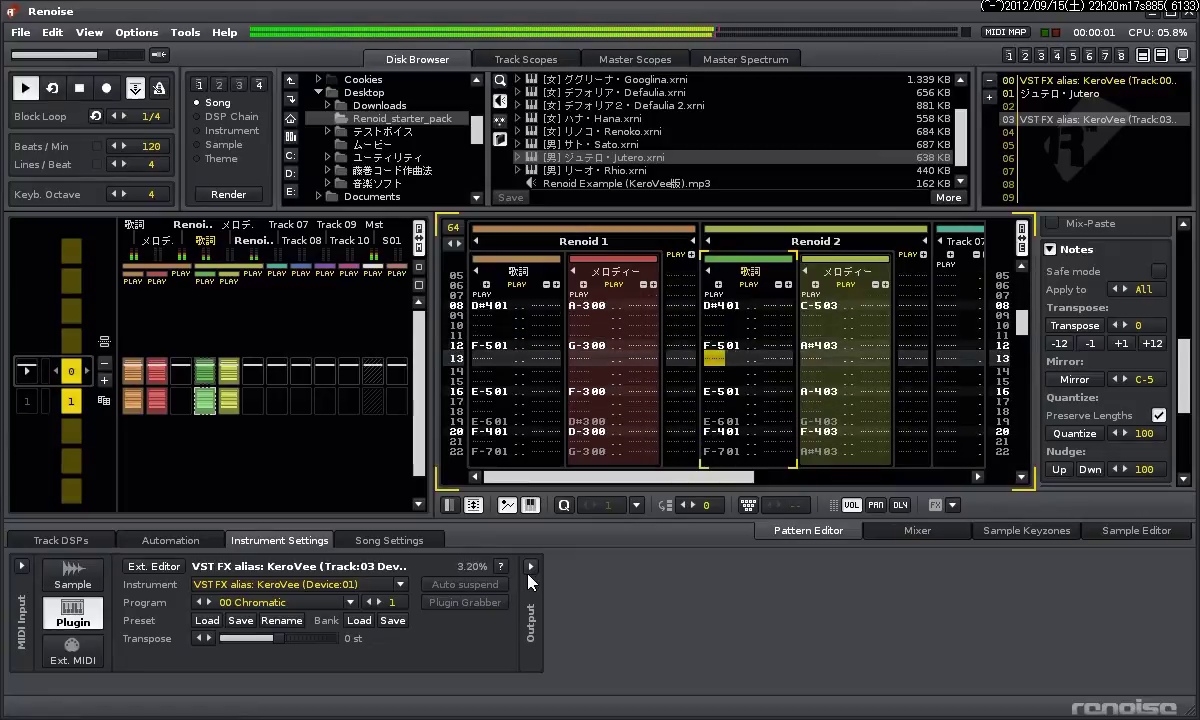
{"action": "left_click", "coordinate": [58, 540]}
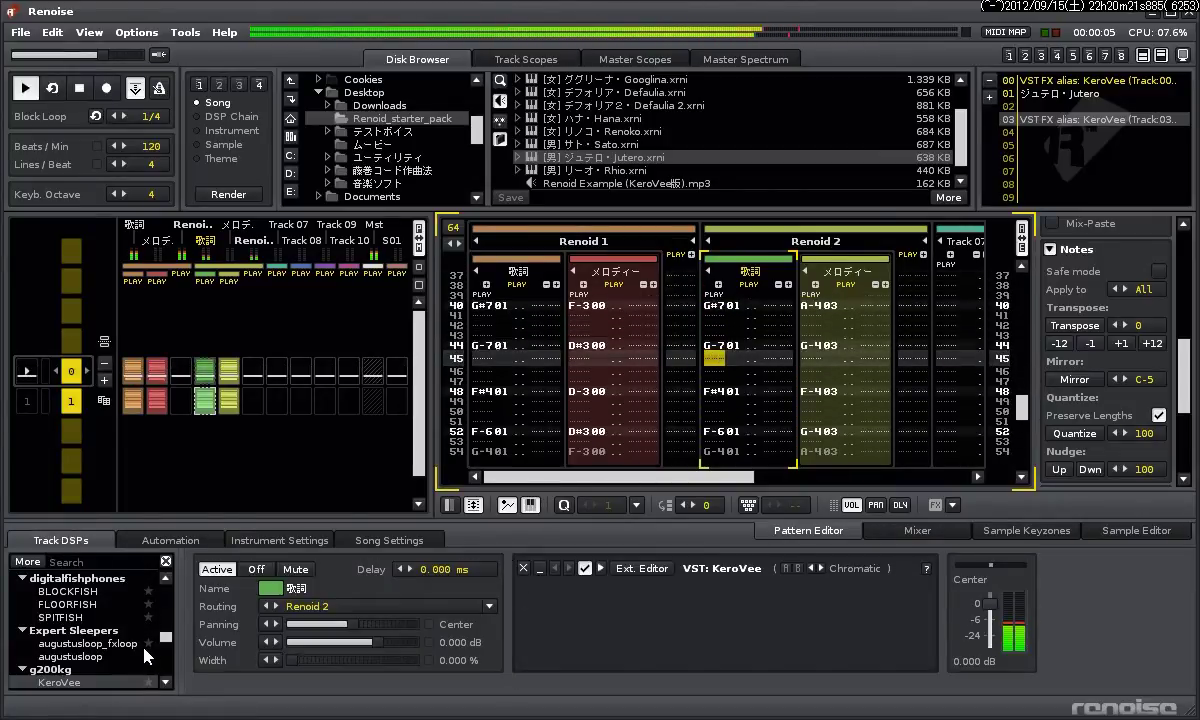
{"action": "left_click_drag", "start_coordinate": [165, 636], "coordinate": [165, 598]}
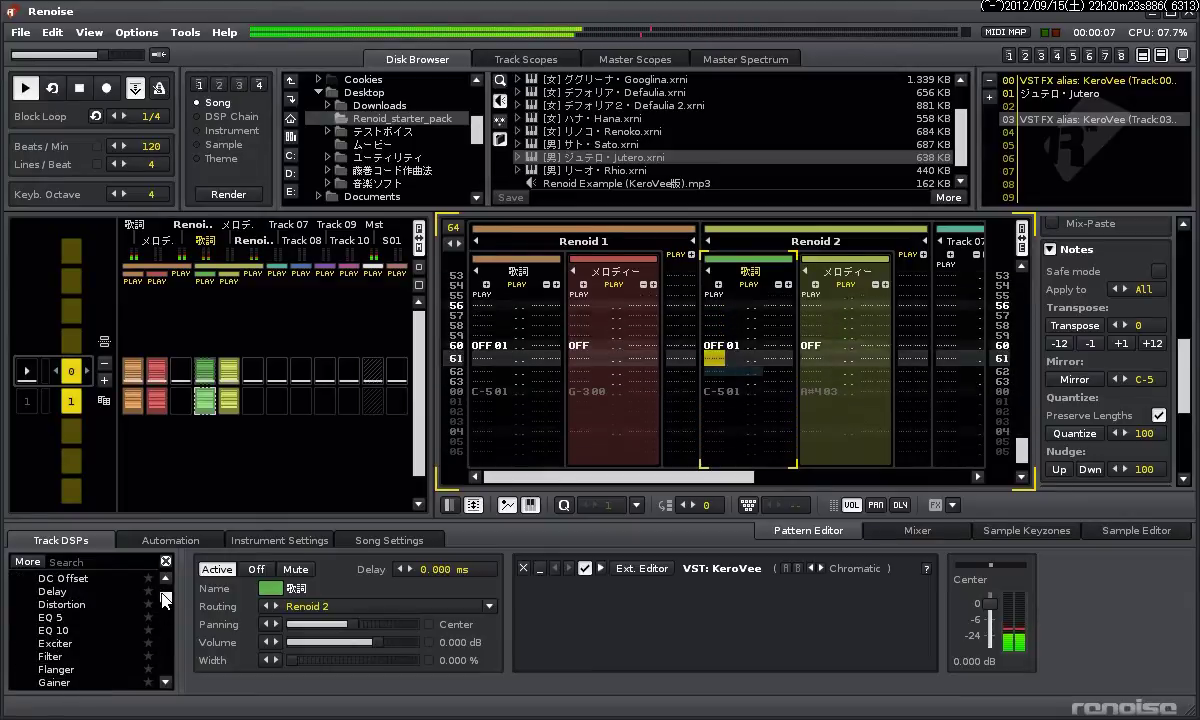
{"action": "scroll", "coordinate": [165, 600], "scroll_direction": "down", "scroll_amount": 3}
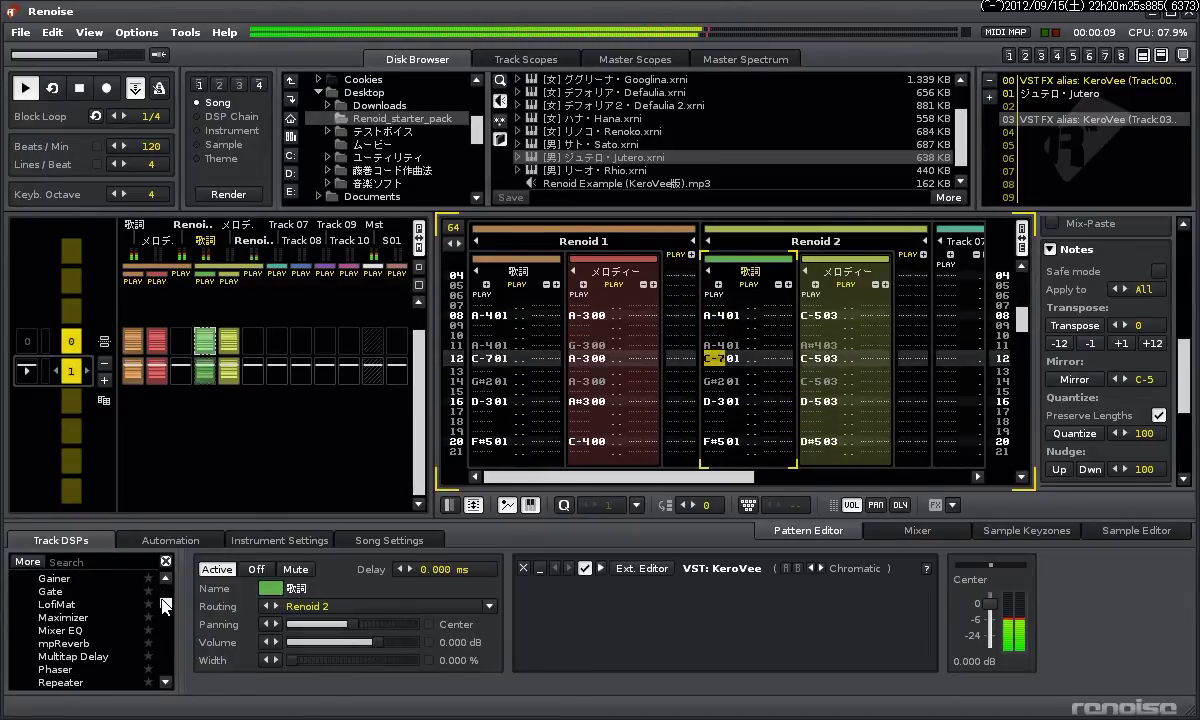
{"action": "scroll", "coordinate": [165, 605], "scroll_direction": "down", "scroll_amount": 1}
{"action": "double_click", "coordinate": [115, 618]}
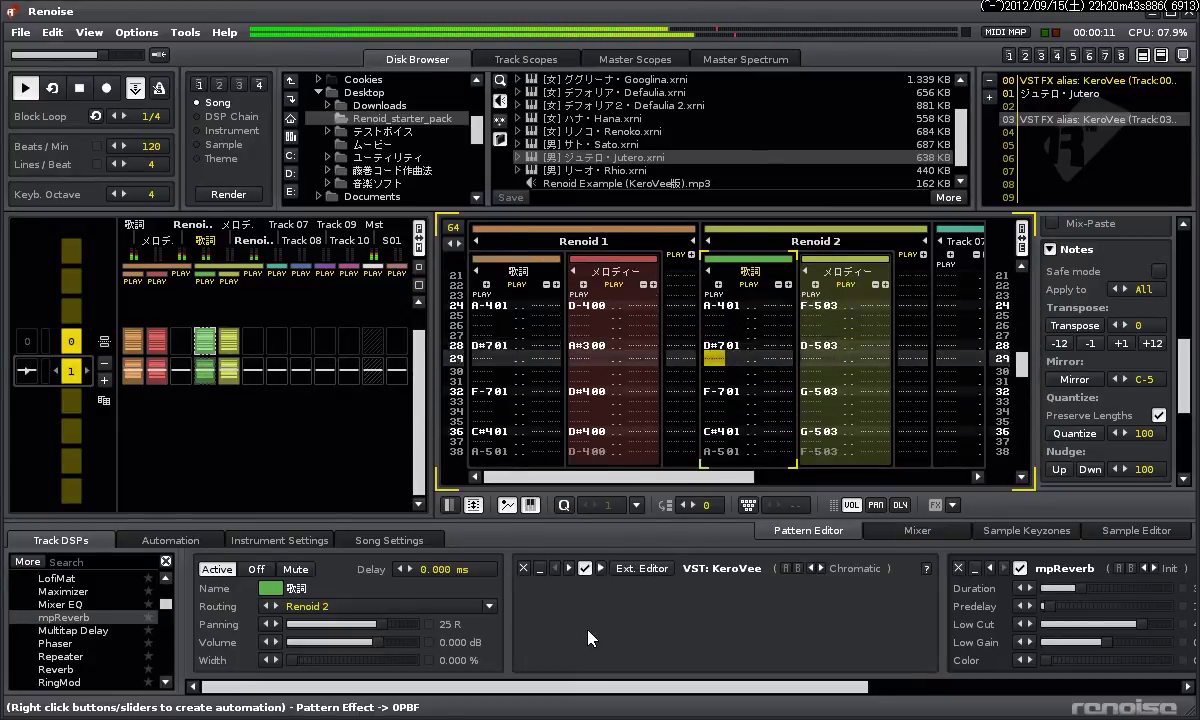
Try Renoid 2's メロディー track transposed down 12 semitones across the song, and transpose it back up 12
{"action": "left_click", "coordinate": [838, 382]}
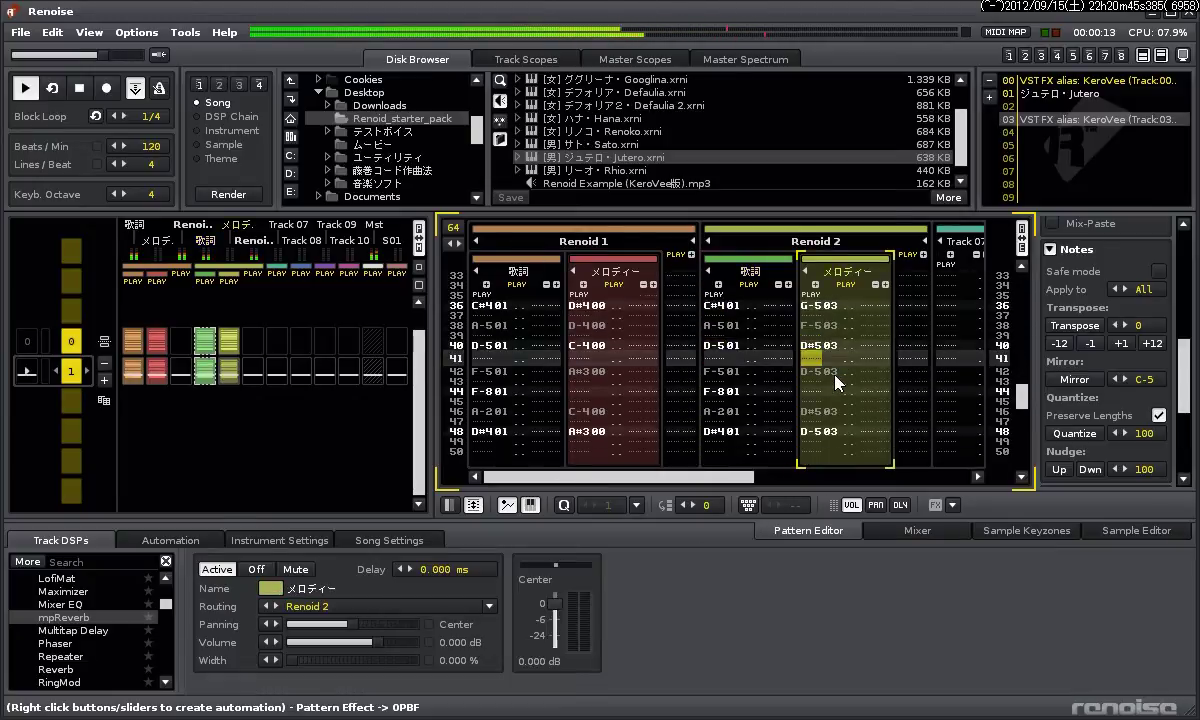
{"action": "left_click", "coordinate": [1060, 346]}
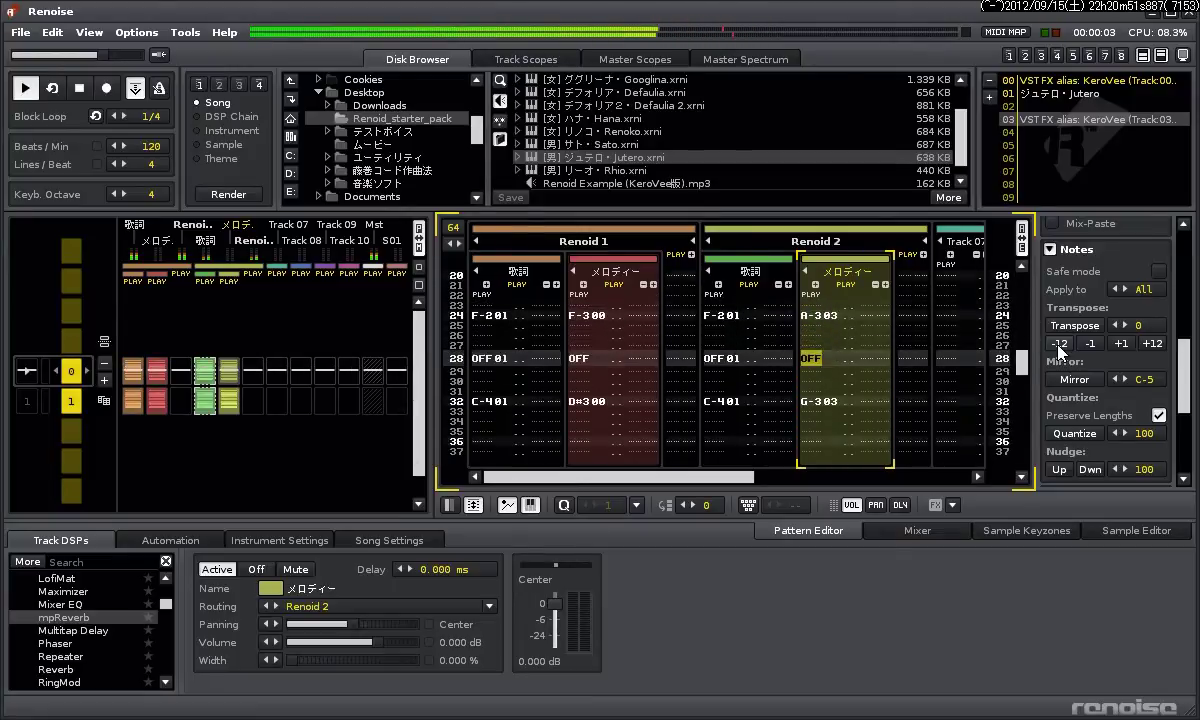
{"action": "left_click", "coordinate": [1155, 344]}
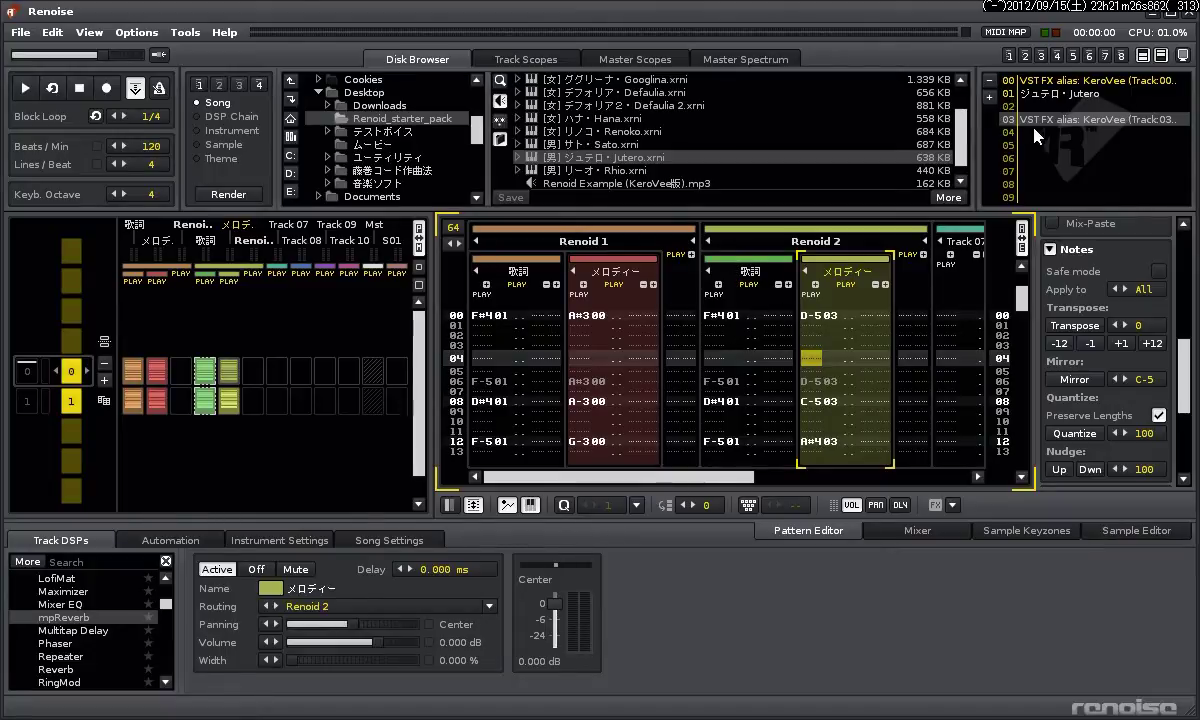
Load the voice ハナ・Hana.xrni into empty instrument slot 04
{"action": "left_click", "coordinate": [1035, 95]}
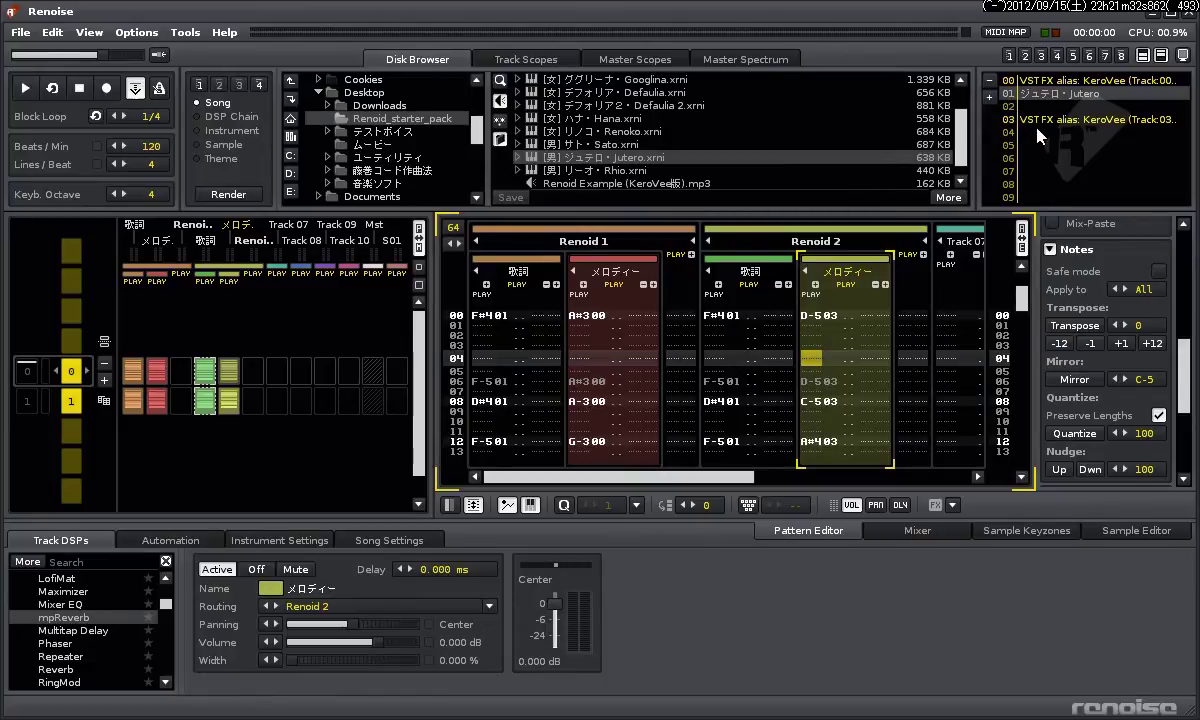
{"action": "left_click", "coordinate": [1030, 133]}
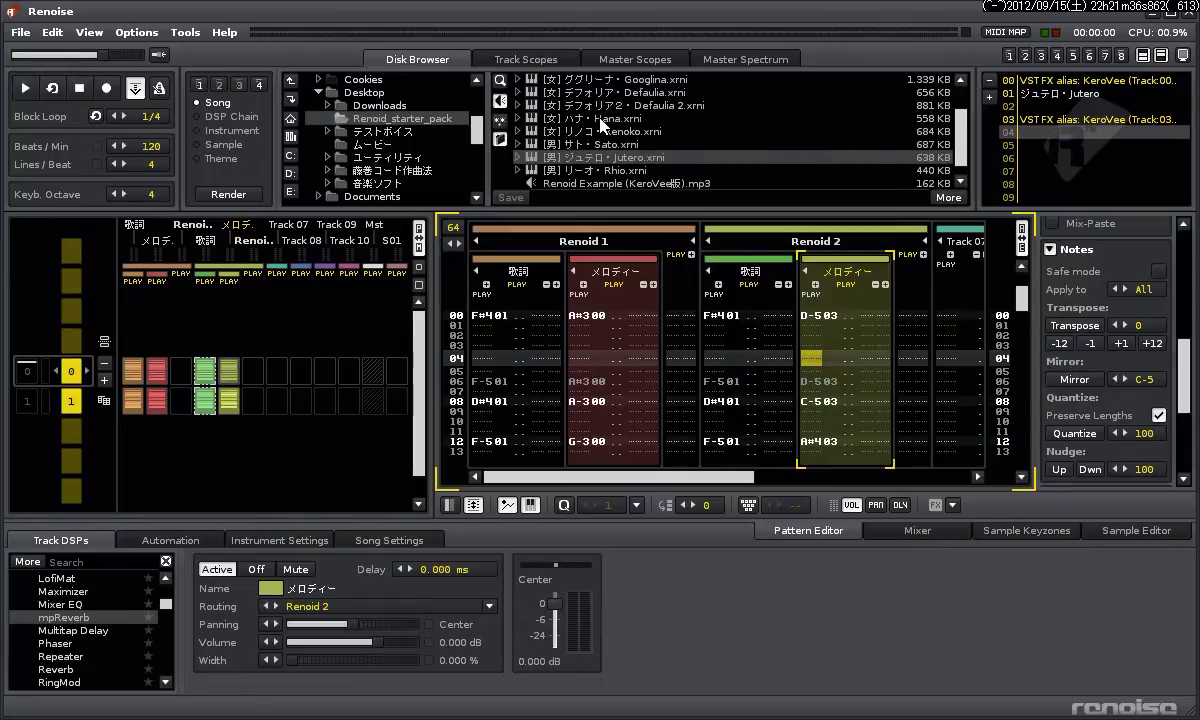
{"action": "left_click", "coordinate": [567, 119]}
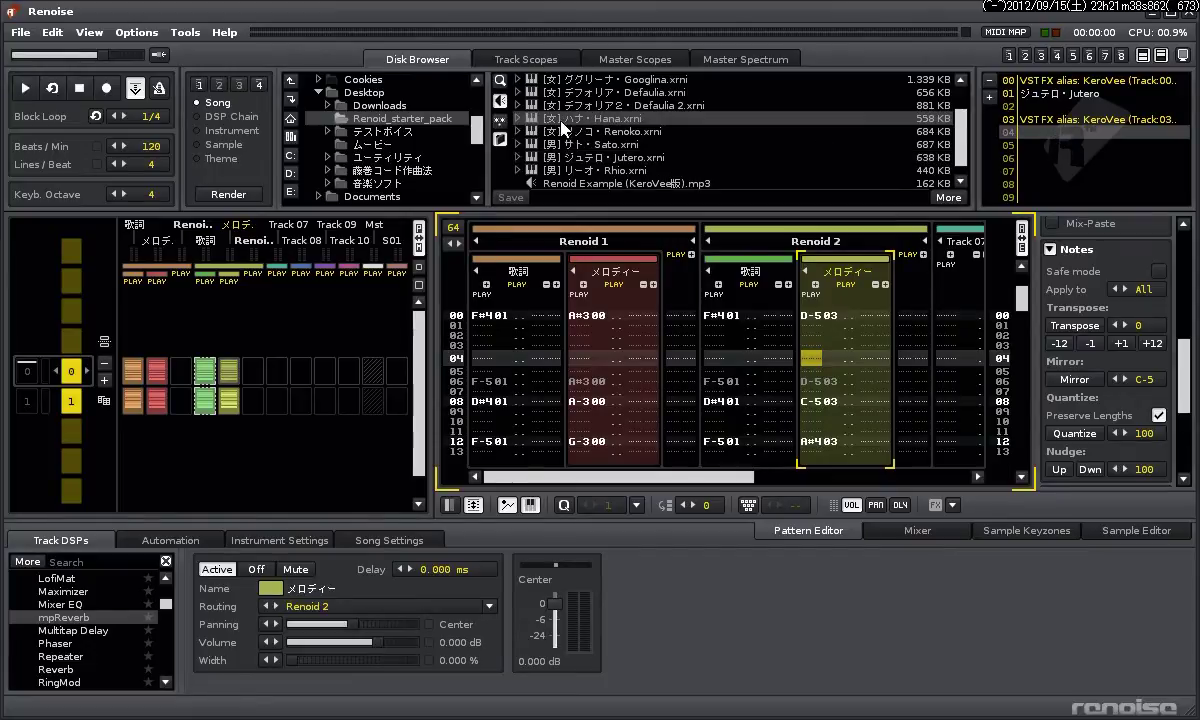
{"action": "double_click", "coordinate": [560, 120]}
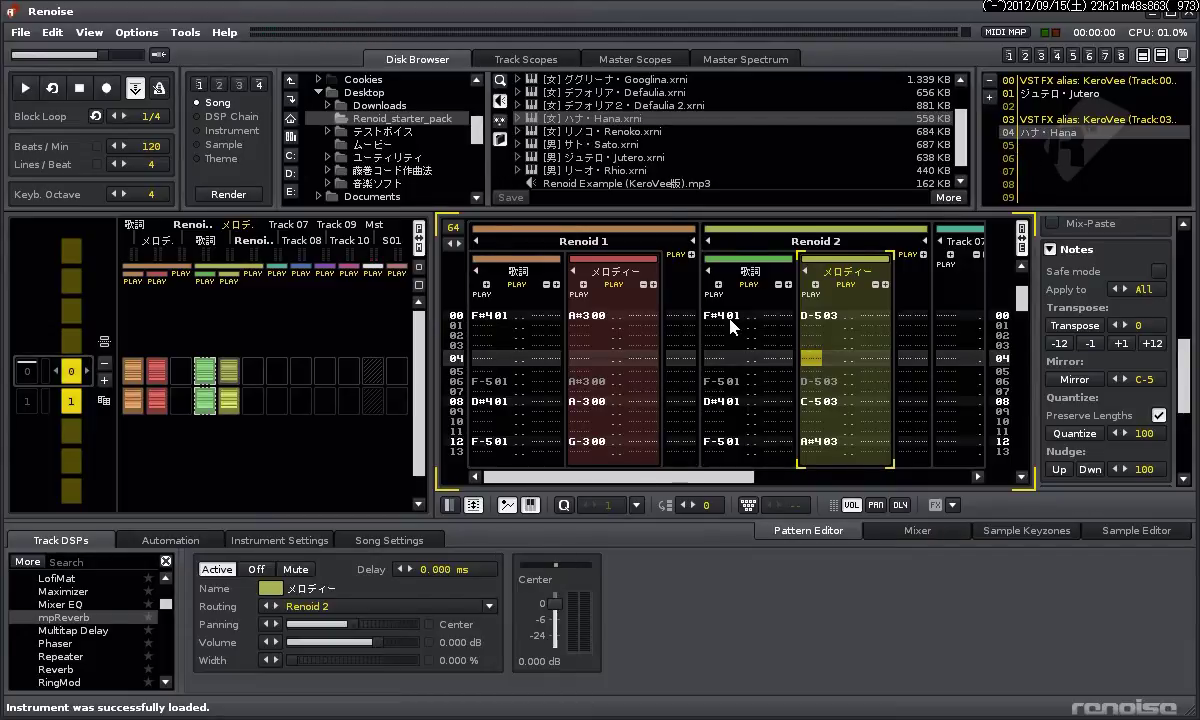
Swap instrument 01 for 04 on Renoid 2's 歌詞 track throughout the song
{"action": "left_click", "coordinate": [727, 351]}
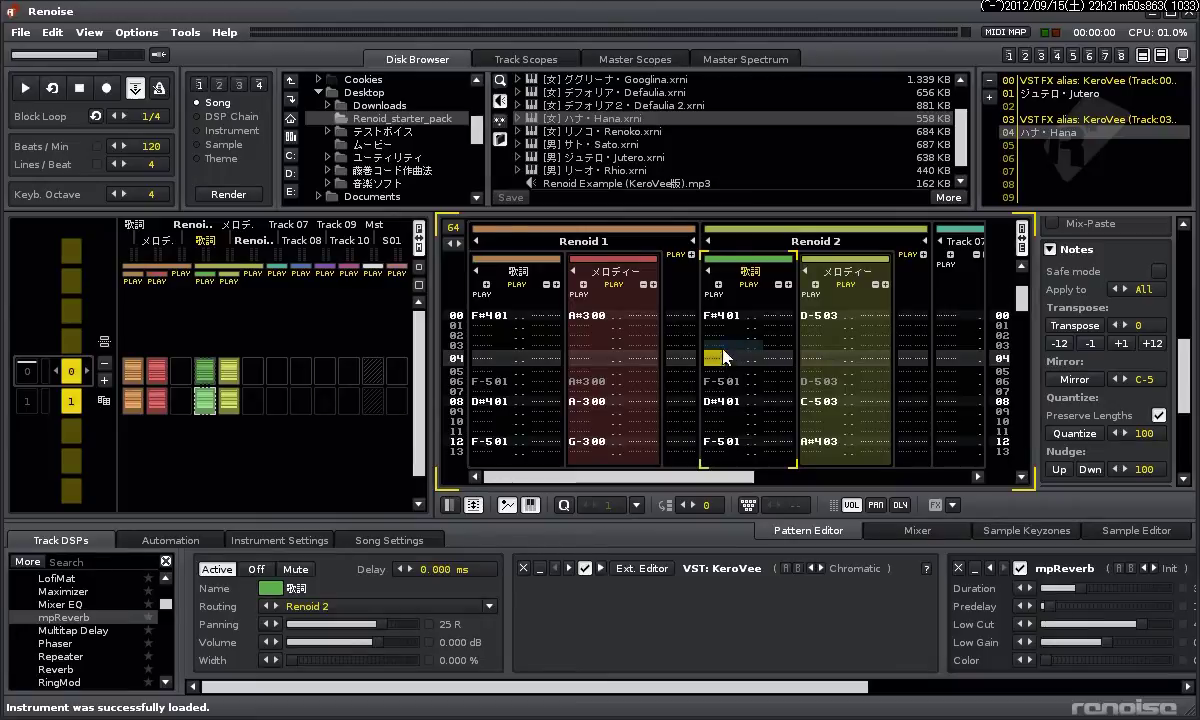
{"action": "scroll", "coordinate": [1110, 335], "scroll_direction": "up", "scroll_amount": 5}
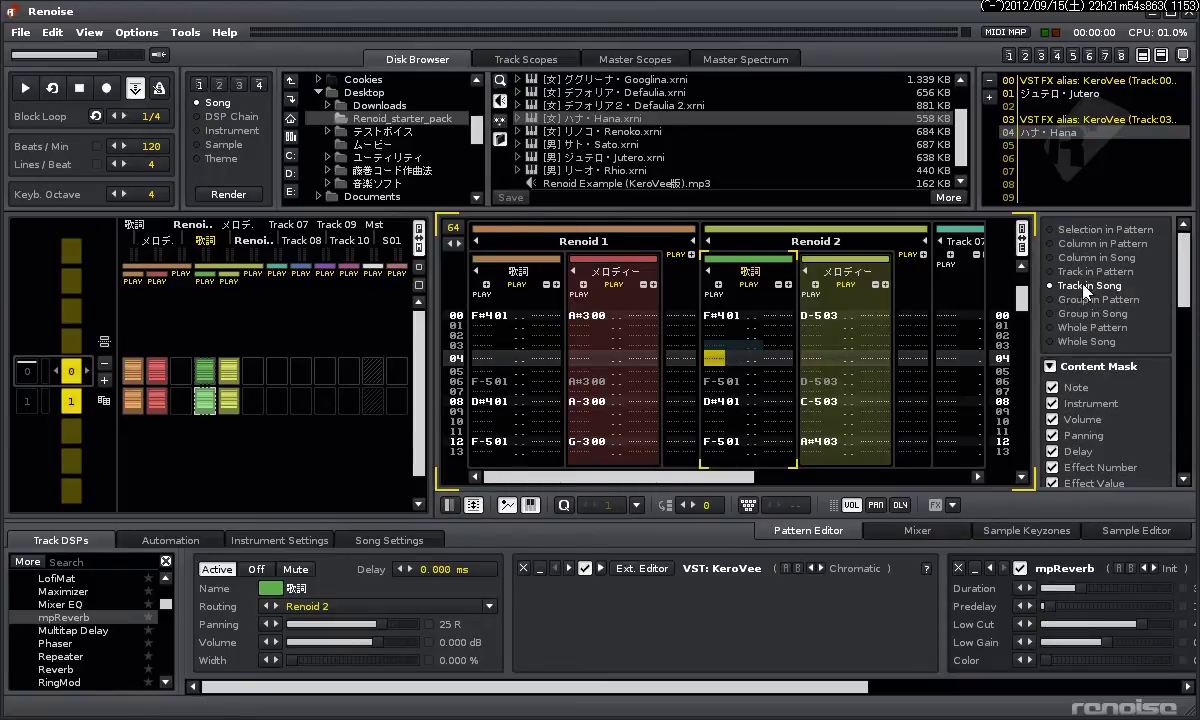
{"action": "left_click_drag", "start_coordinate": [1185, 250], "coordinate": [1186, 390]}
{"action": "scroll", "coordinate": [1111, 321], "scroll_direction": "down", "scroll_amount": 3}
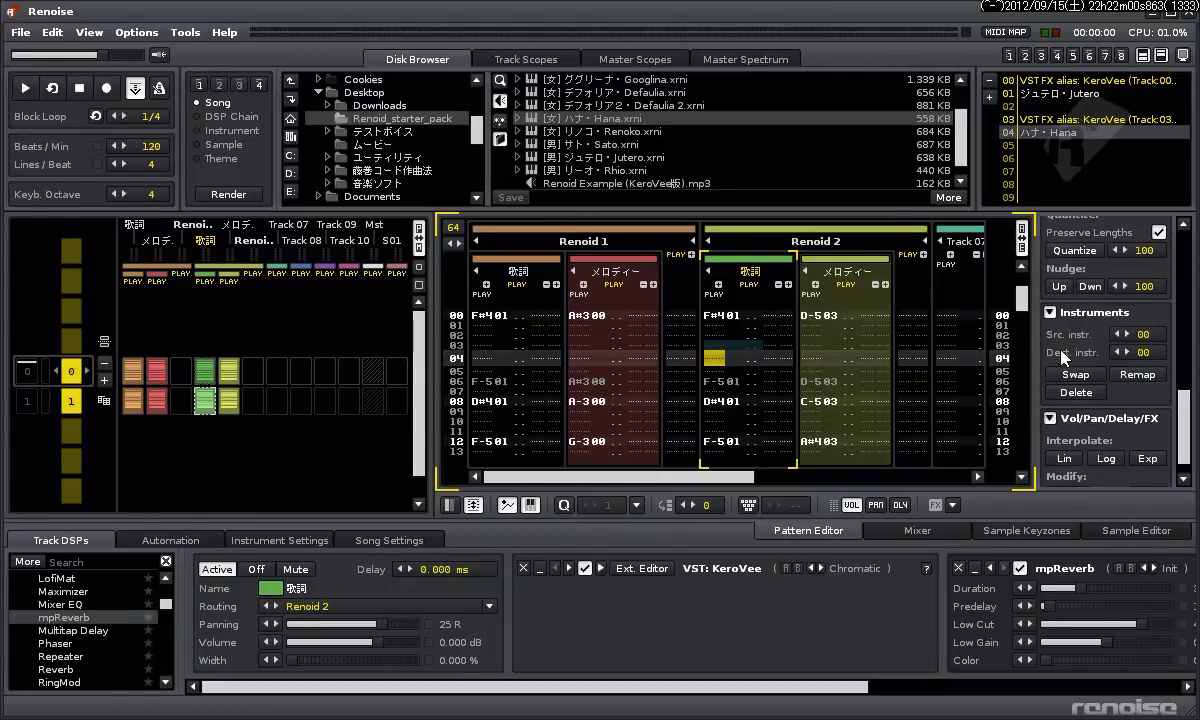
{"action": "left_click", "coordinate": [1128, 335]}
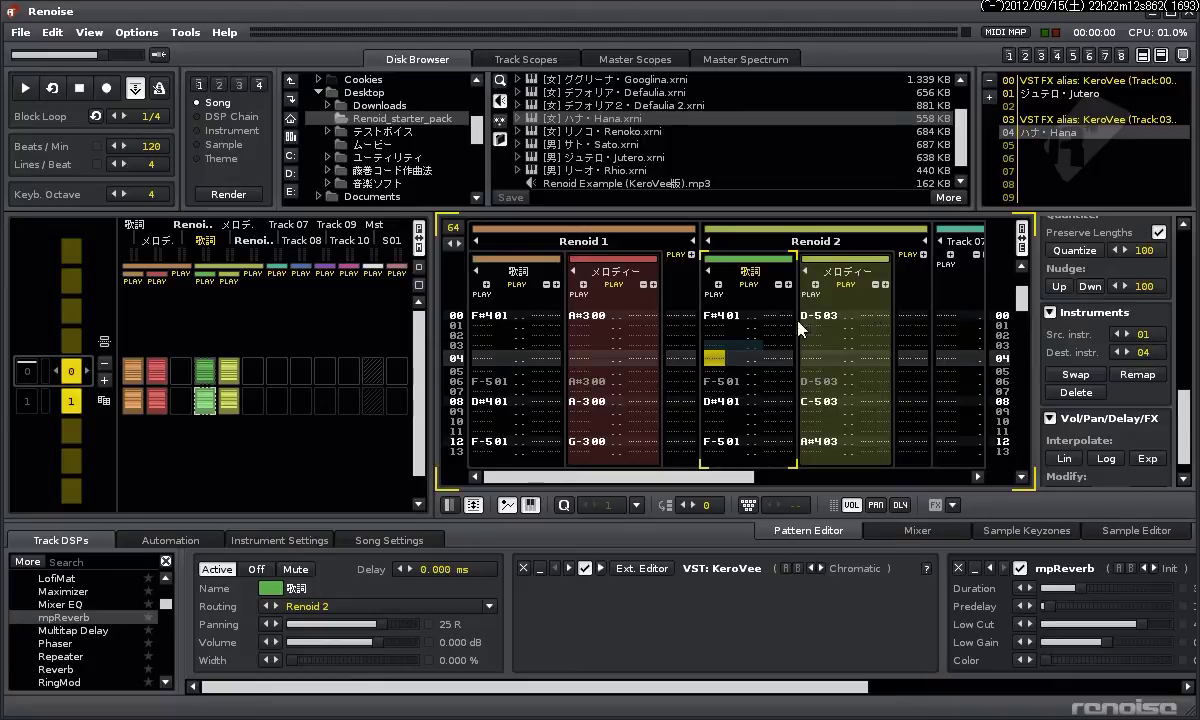
{"action": "left_click", "coordinate": [1076, 375]}
Play the song to hear the Hana harmony with the Jutero voice, and restart playback from the beginning
{"action": "left_click", "coordinate": [22, 90]}
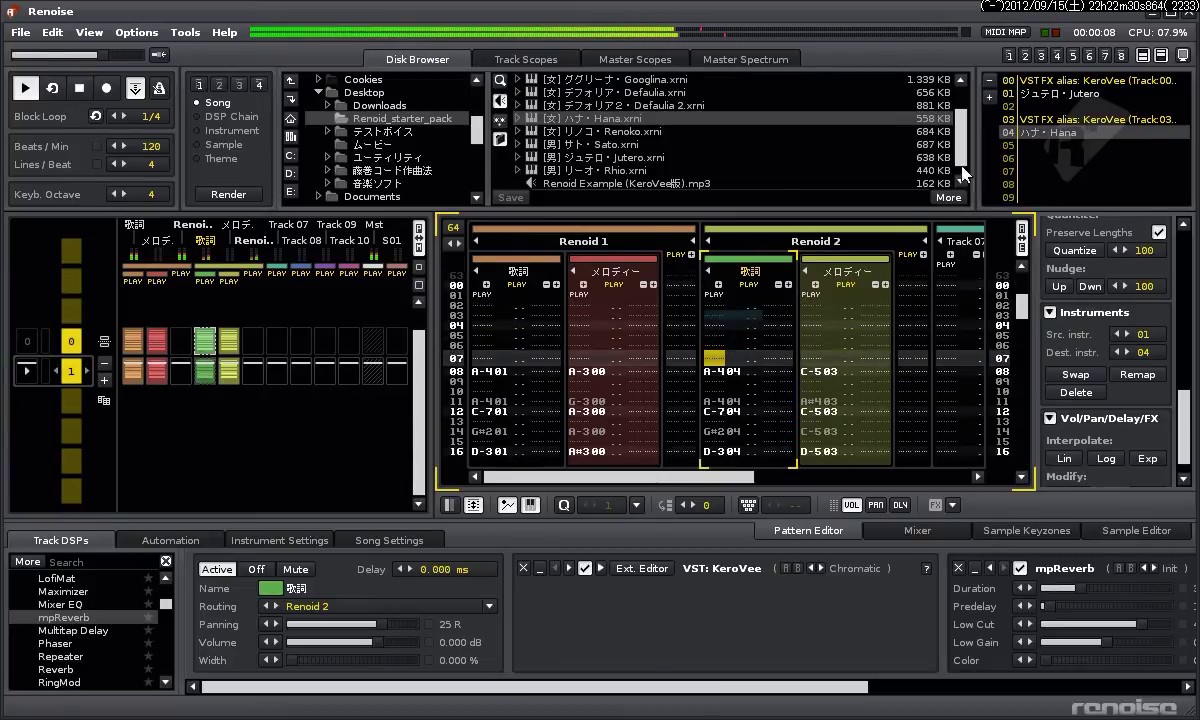
{"action": "left_click", "coordinate": [1049, 95]}
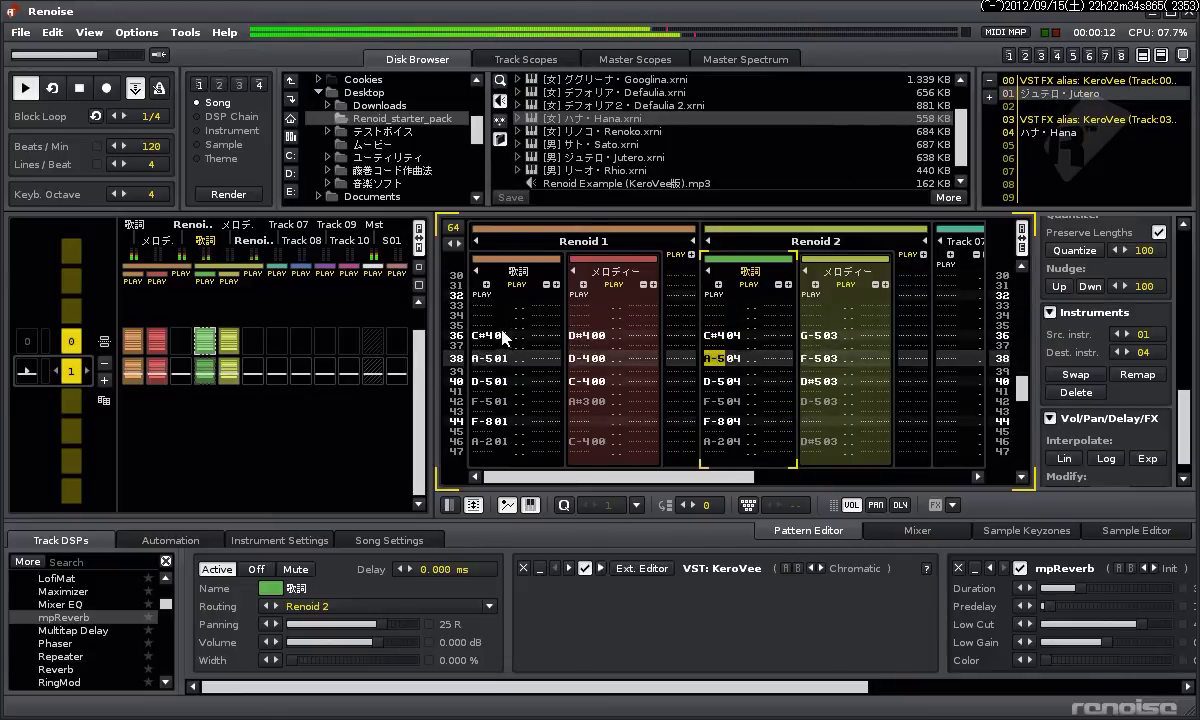
{"action": "key", "text": "F5"}
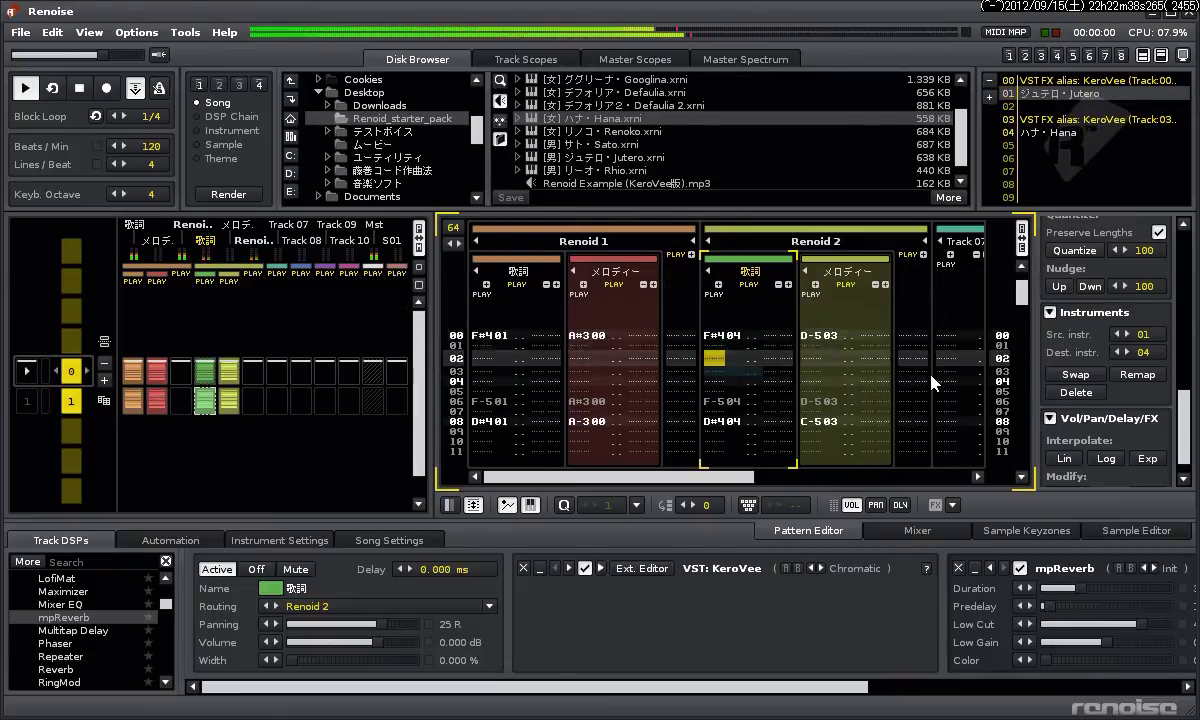
Transpose Renoid 2's メロディー track up 12 semitones across the song
{"action": "left_click_drag", "start_coordinate": [1183, 402], "coordinate": [1182, 342]}
{"action": "left_click", "coordinate": [1151, 400]}
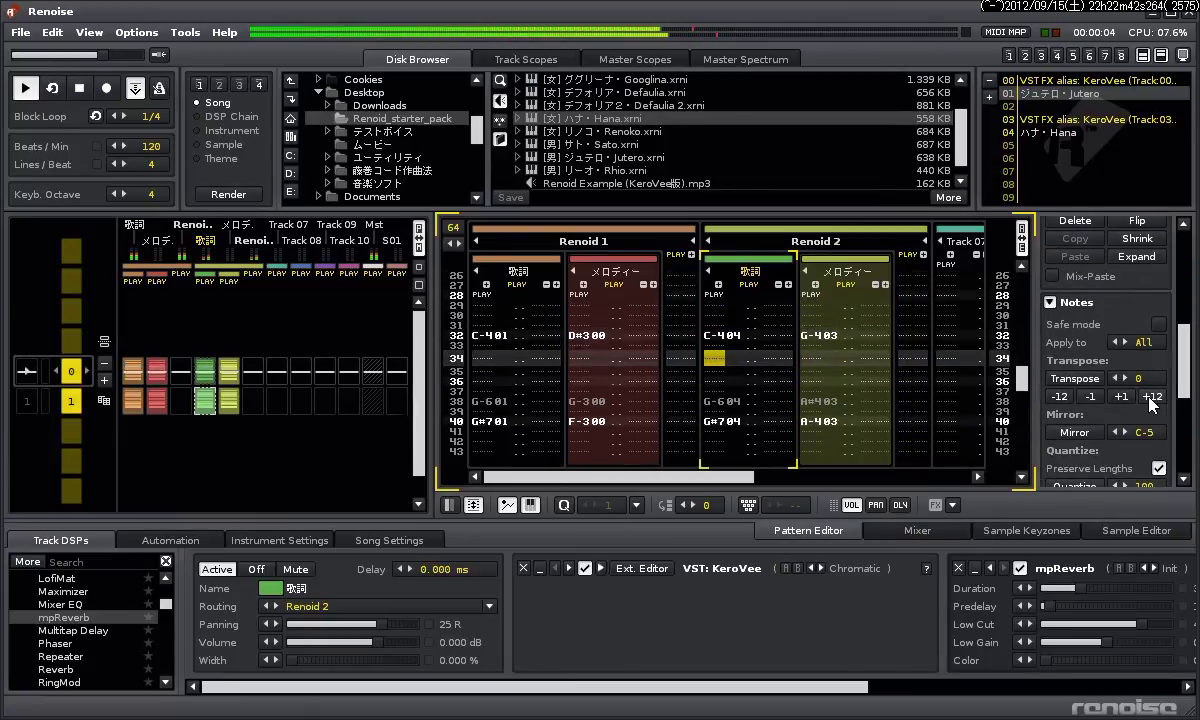
{"action": "left_click", "coordinate": [1060, 405]}
{"action": "left_click", "coordinate": [839, 360]}
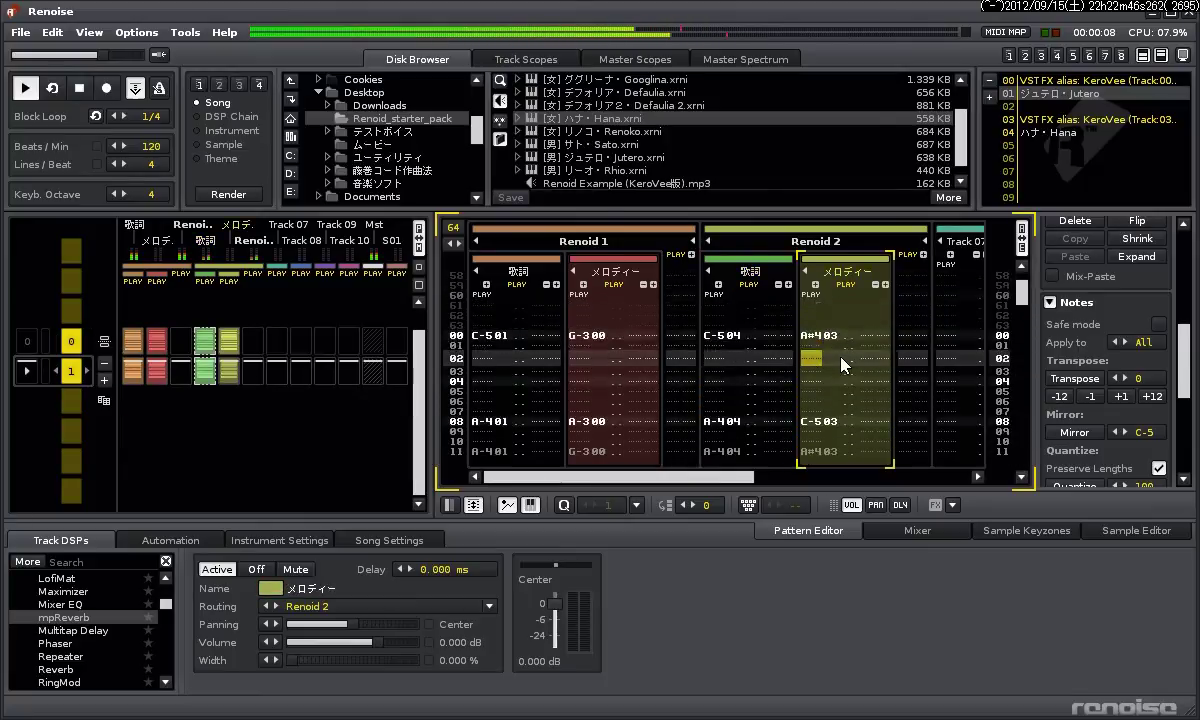
{"action": "left_click", "coordinate": [1151, 397]}
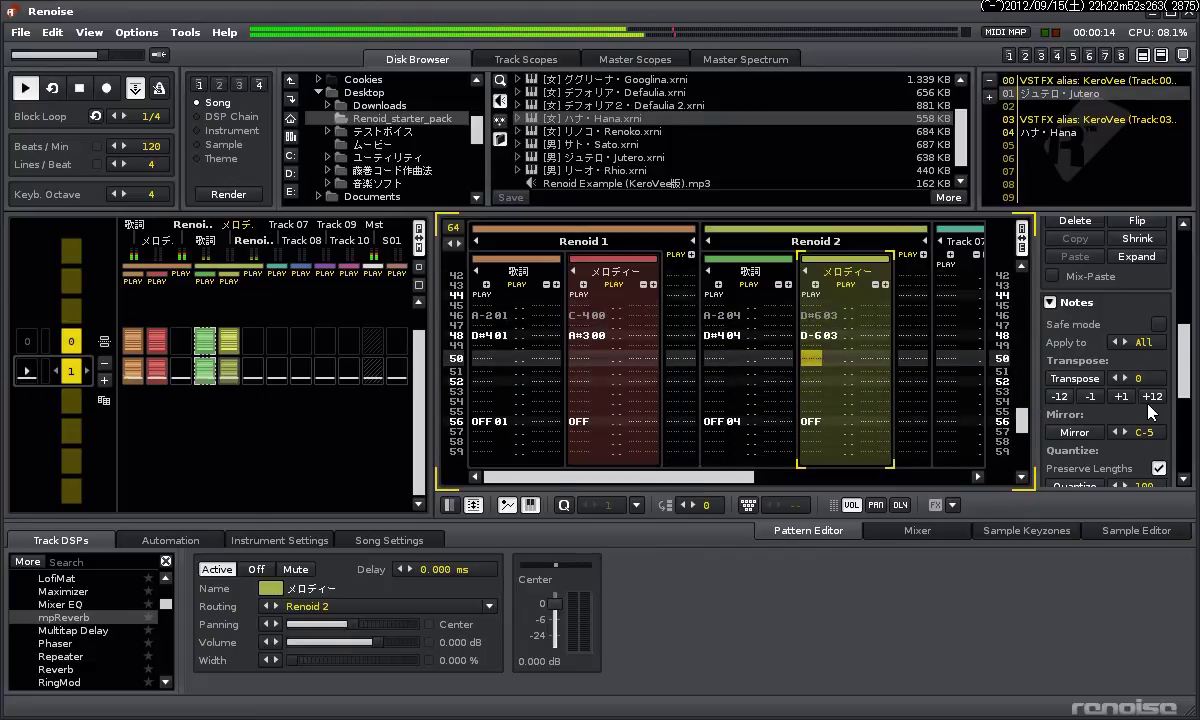
Hide the disk browser and track DSP areas, check both voice groups in the mixer, and return to the pattern editor
{"action": "left_click", "coordinate": [1143, 55]}
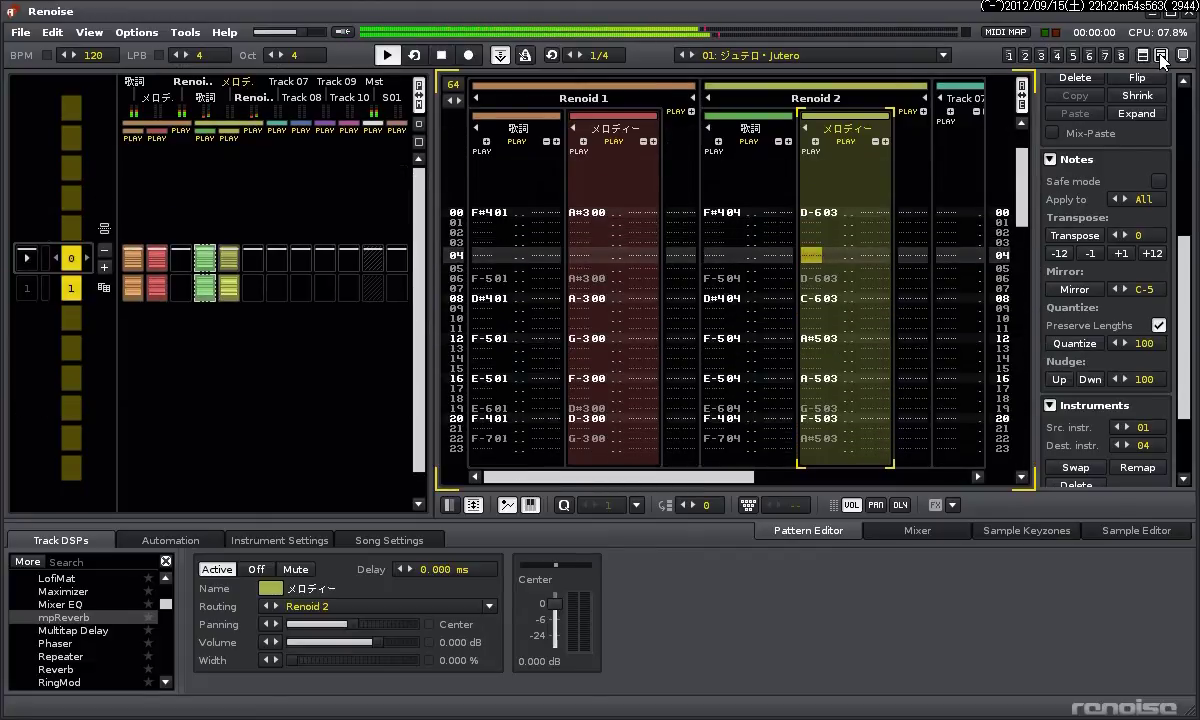
{"action": "left_click", "coordinate": [1160, 55]}
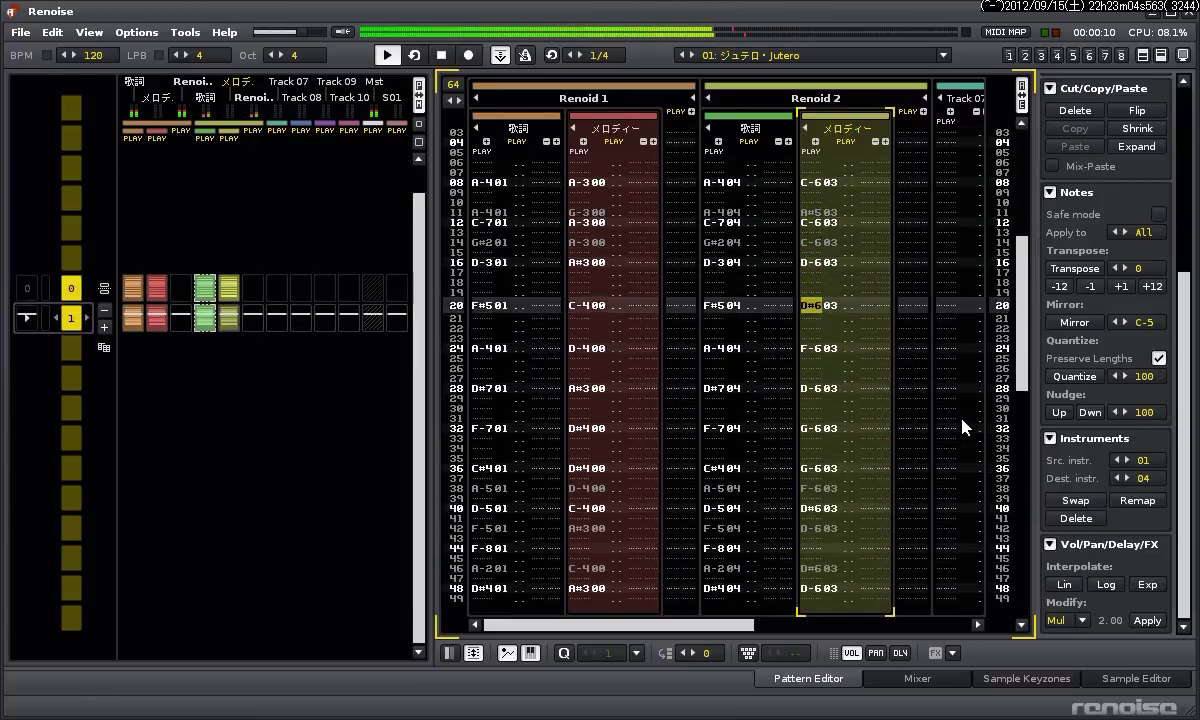
{"action": "left_click", "coordinate": [926, 679]}
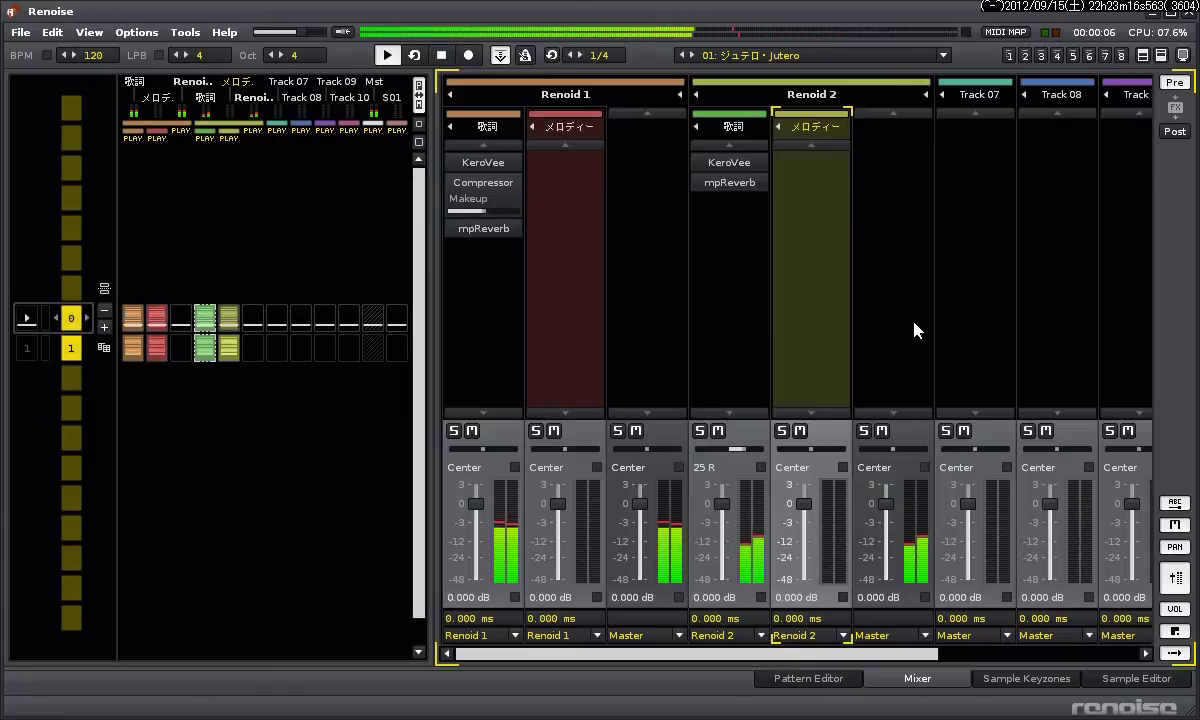
{"action": "left_click", "coordinate": [808, 679]}
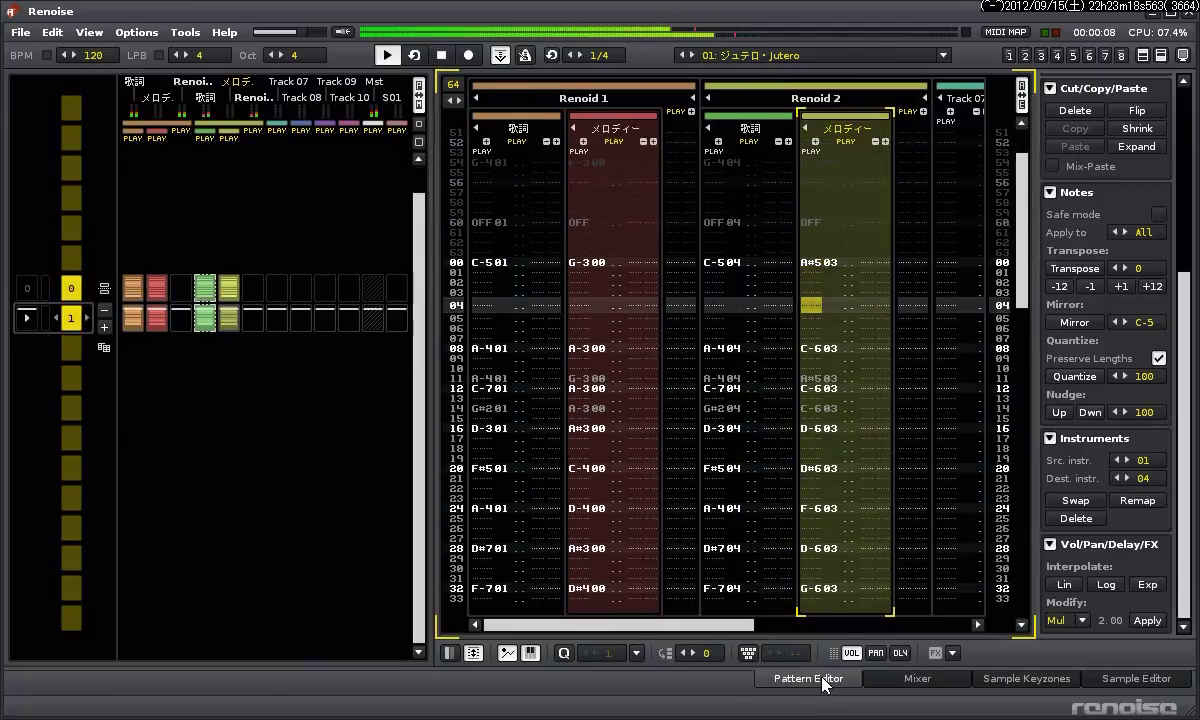